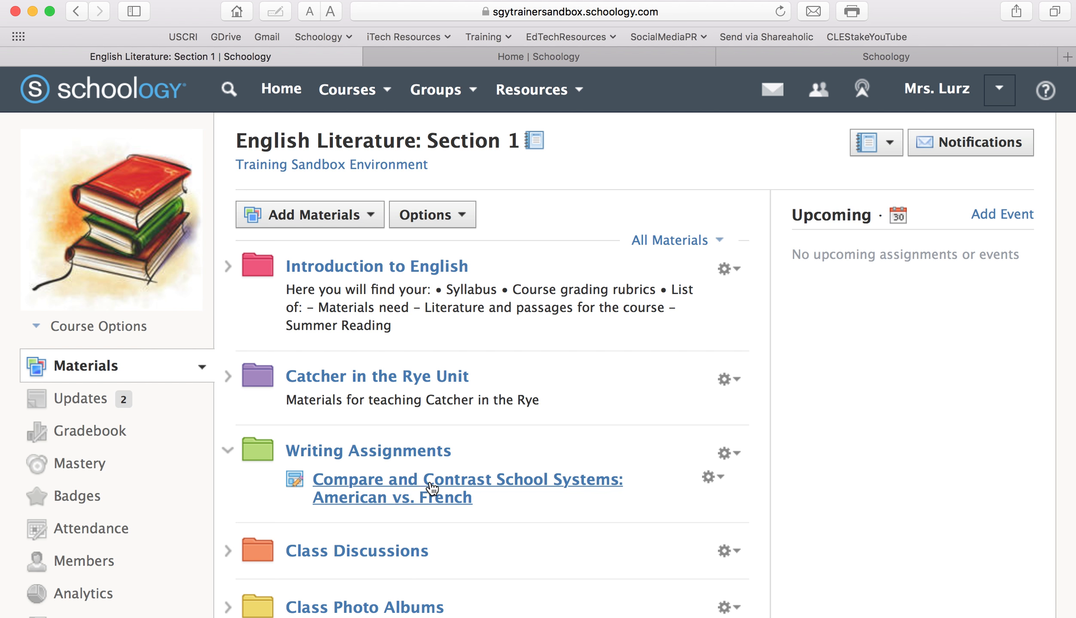
# Open the Compare and Contrast School Systems essay for editing and scroll to its 10/30/15 due date
pyautogui.click(713, 477)
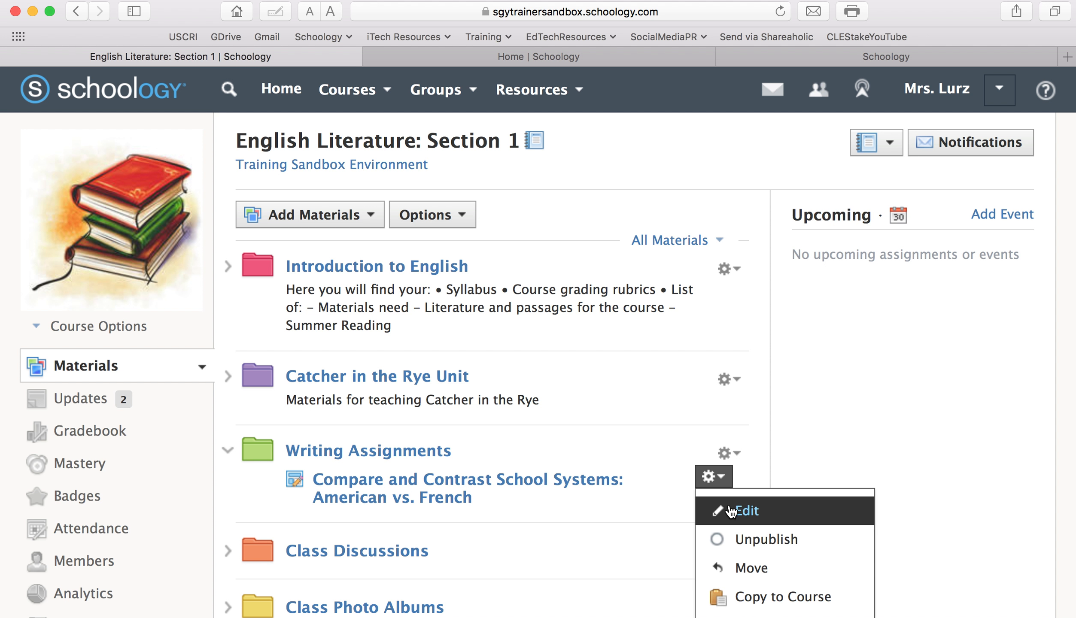
pyautogui.click(730, 512)
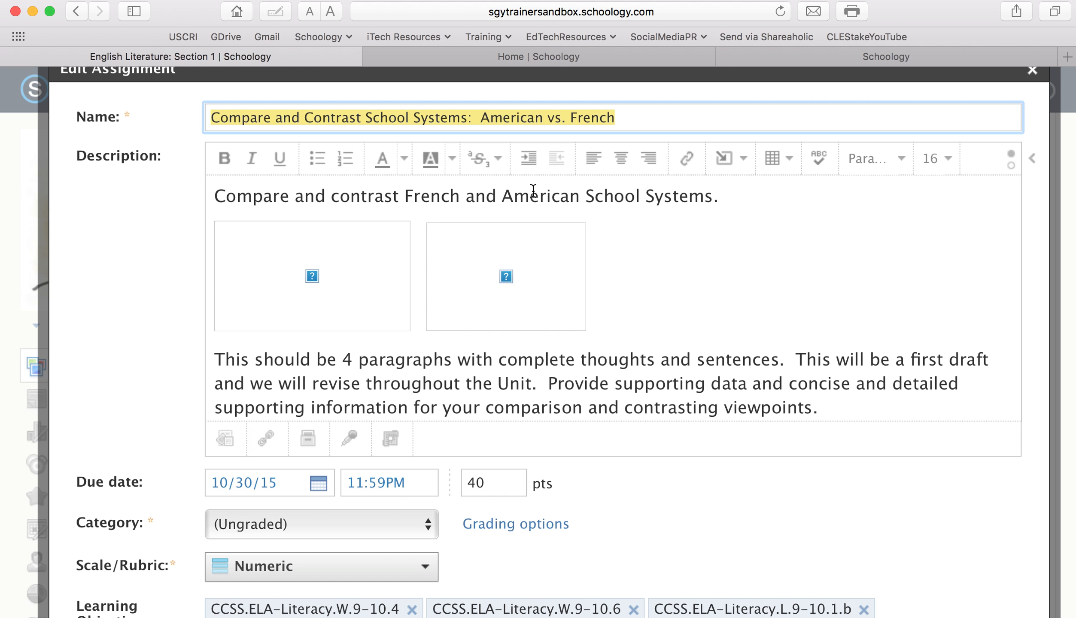
pyautogui.scroll(-3, 701, 230)
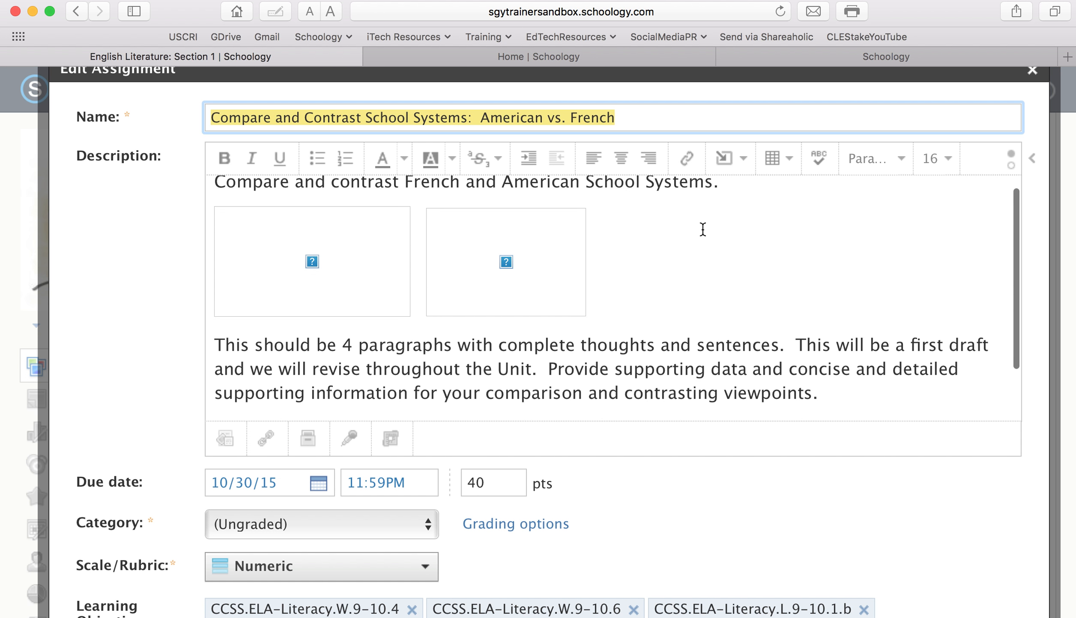
pyautogui.scroll(-1, 601, 219)
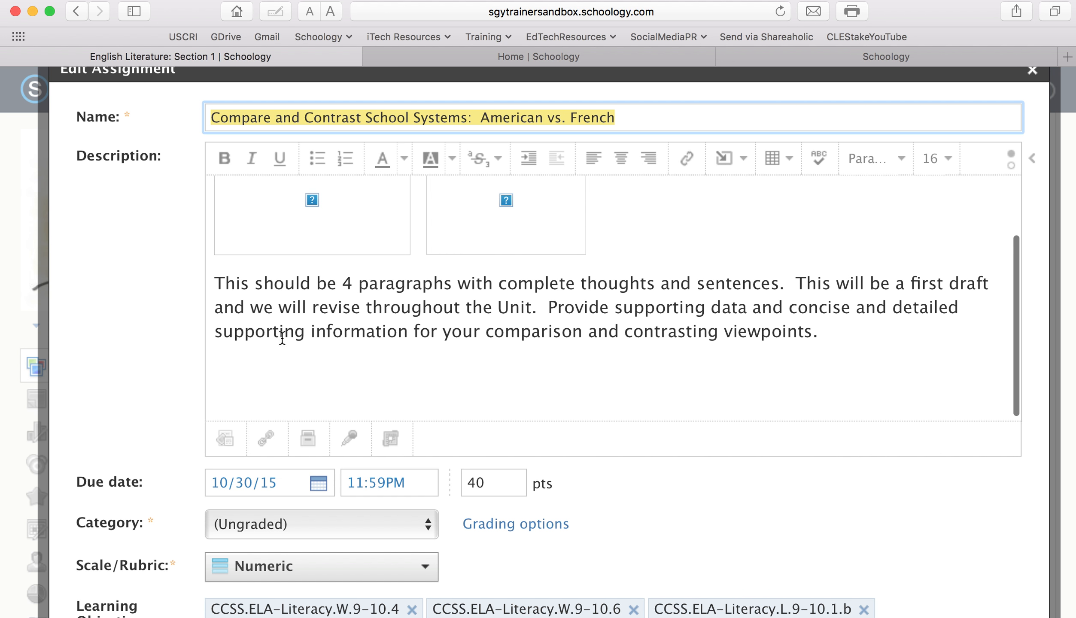
pyautogui.scroll(-2, 661, 438)
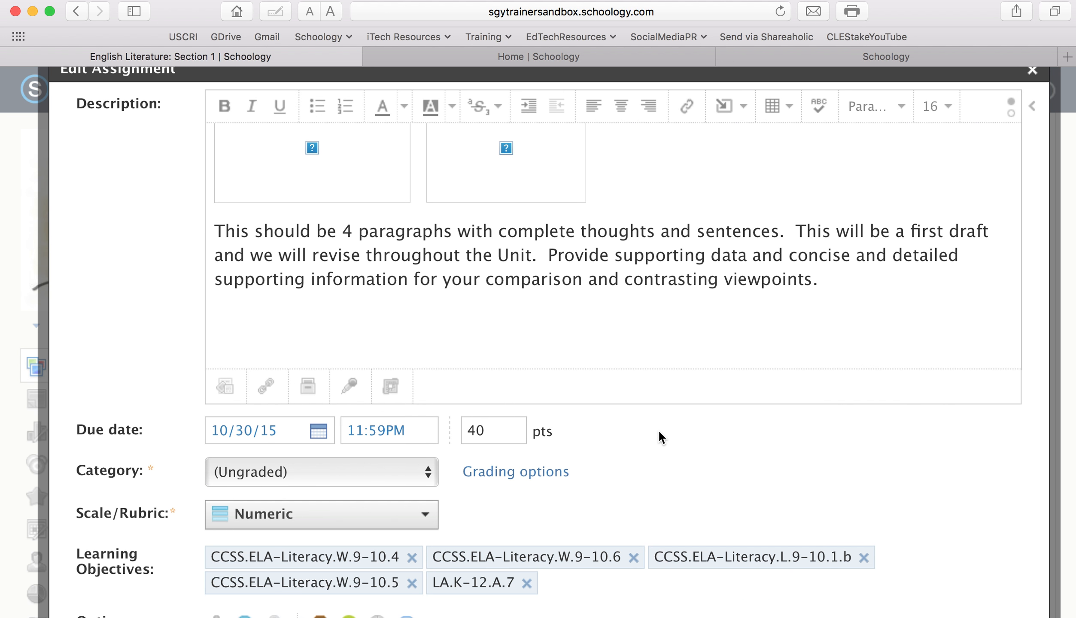
# Set the essay's due date to August 23, 2017 in the calendar
pyautogui.click(320, 434)
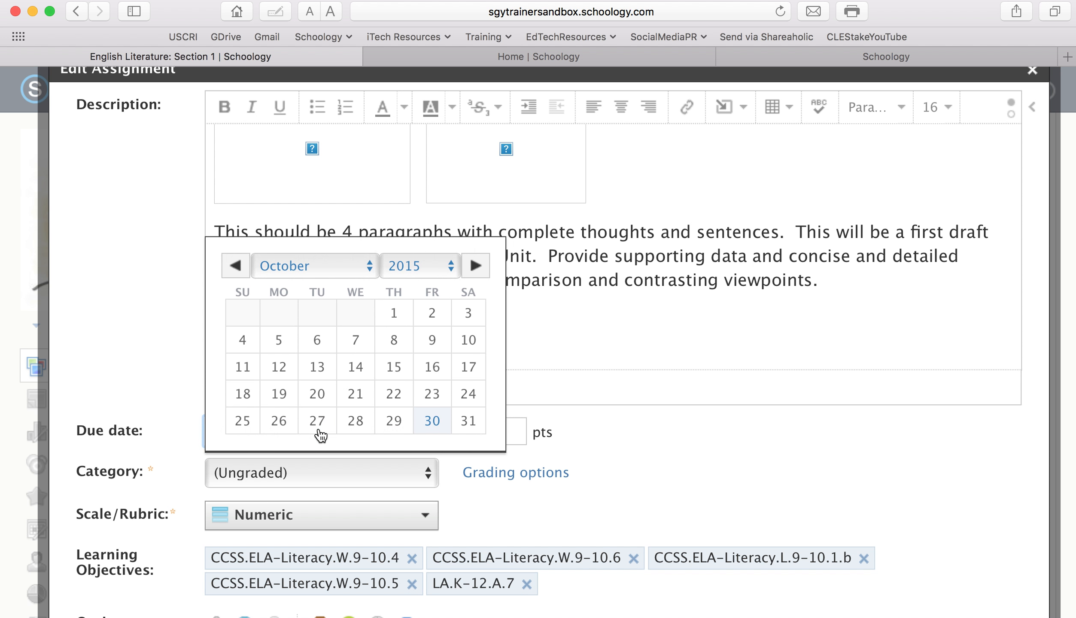
pyautogui.click(450, 267)
pyautogui.click(436, 305)
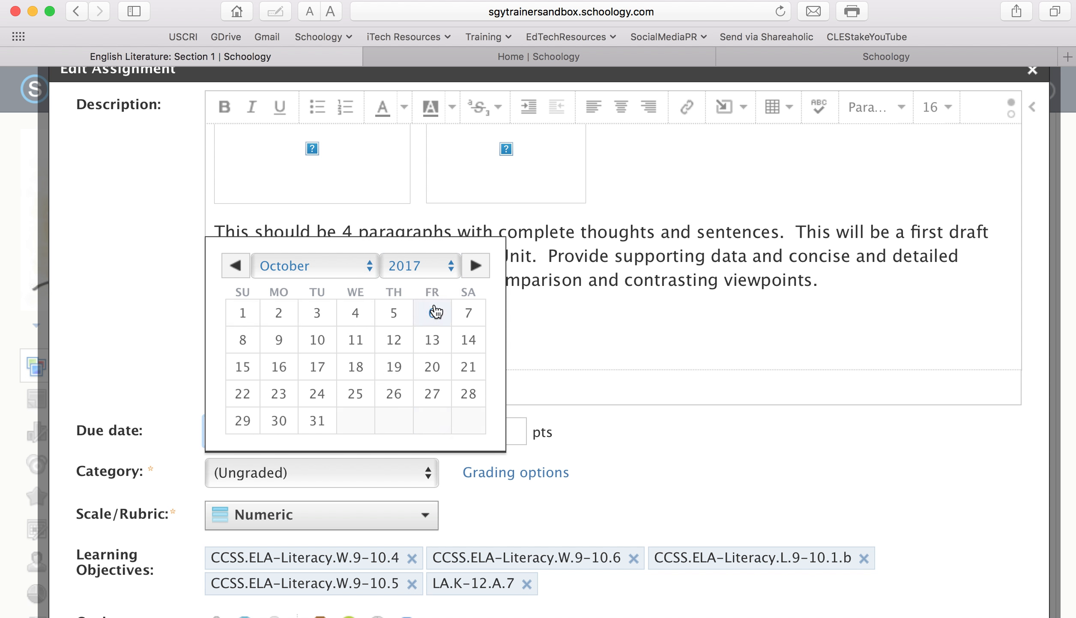
pyautogui.click(366, 267)
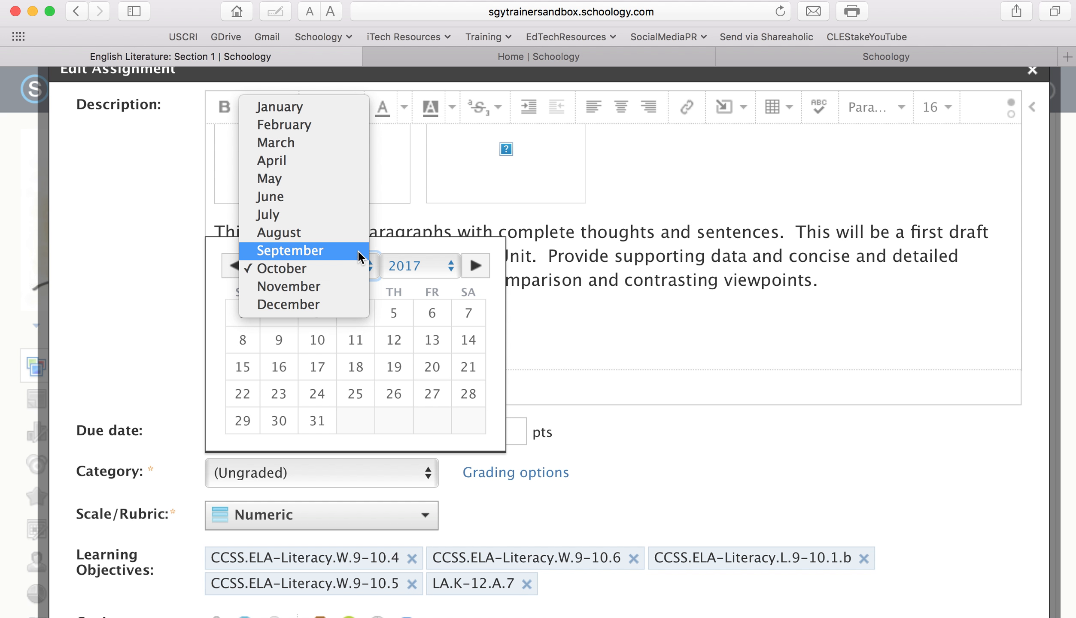
pyautogui.click(355, 238)
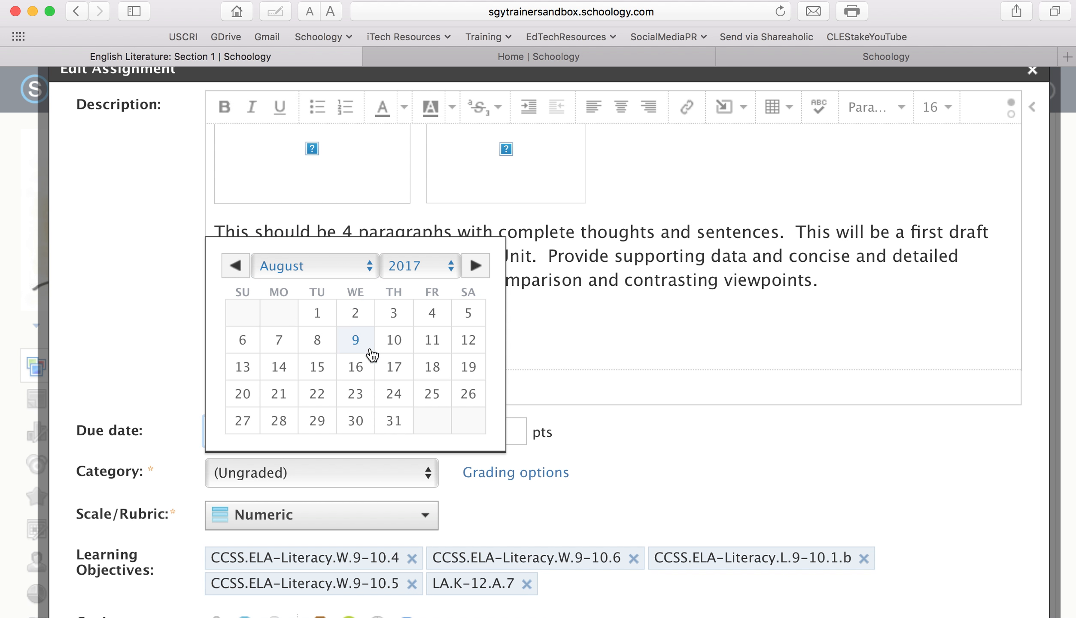
pyautogui.click(355, 393)
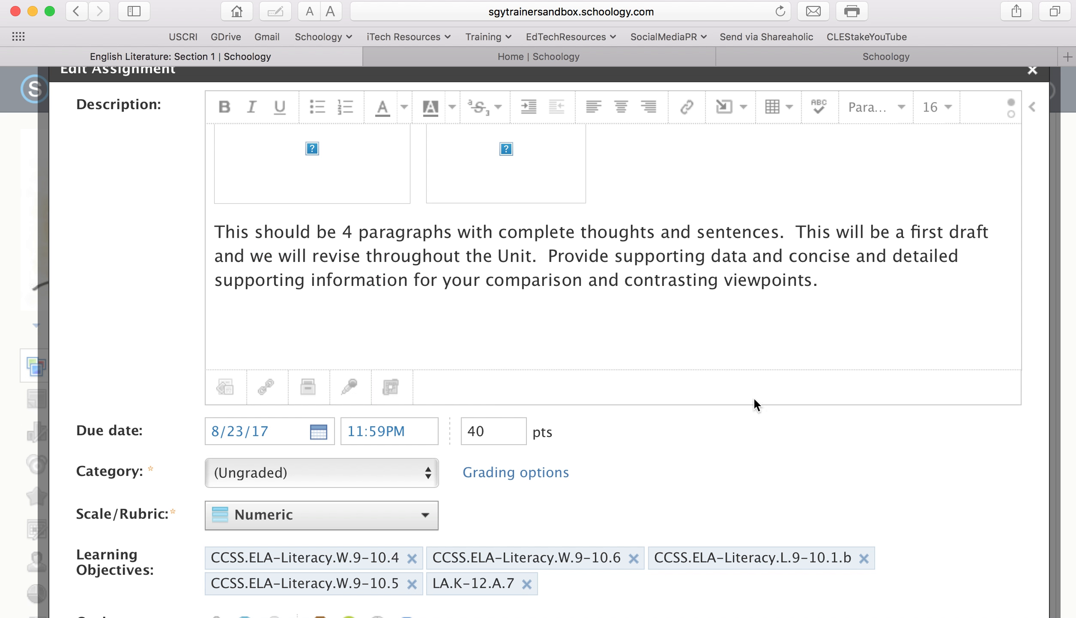
# Set the essay's due time to 03:00PM
pyautogui.click(419, 439)
pyautogui.click(342, 433)
pyautogui.write('3')
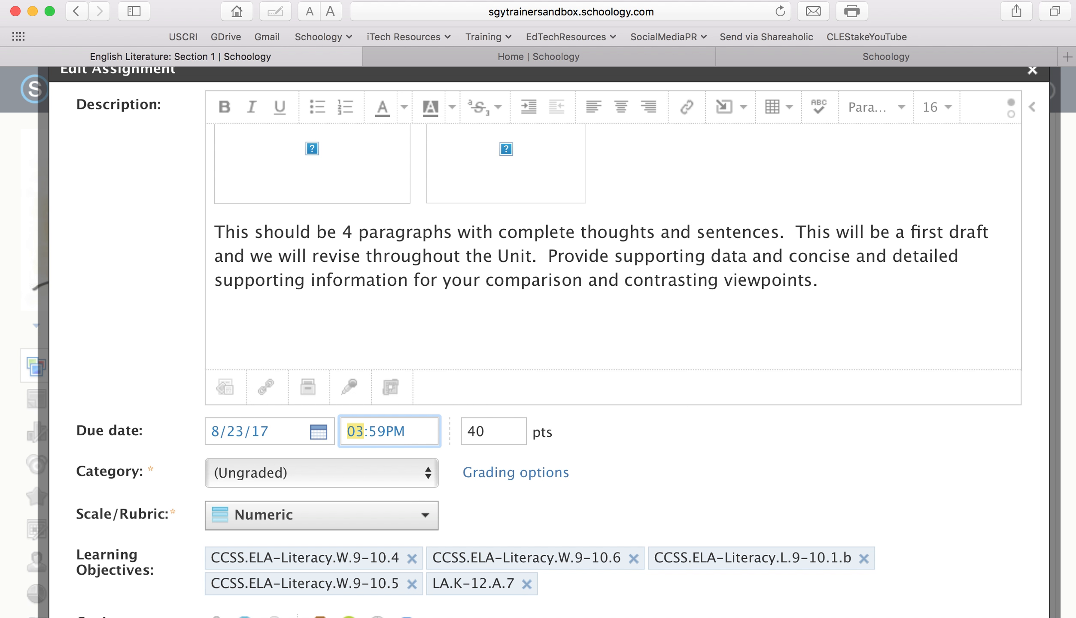
pyautogui.press('Right')
pyautogui.write('00')
pyautogui.click(761, 464)
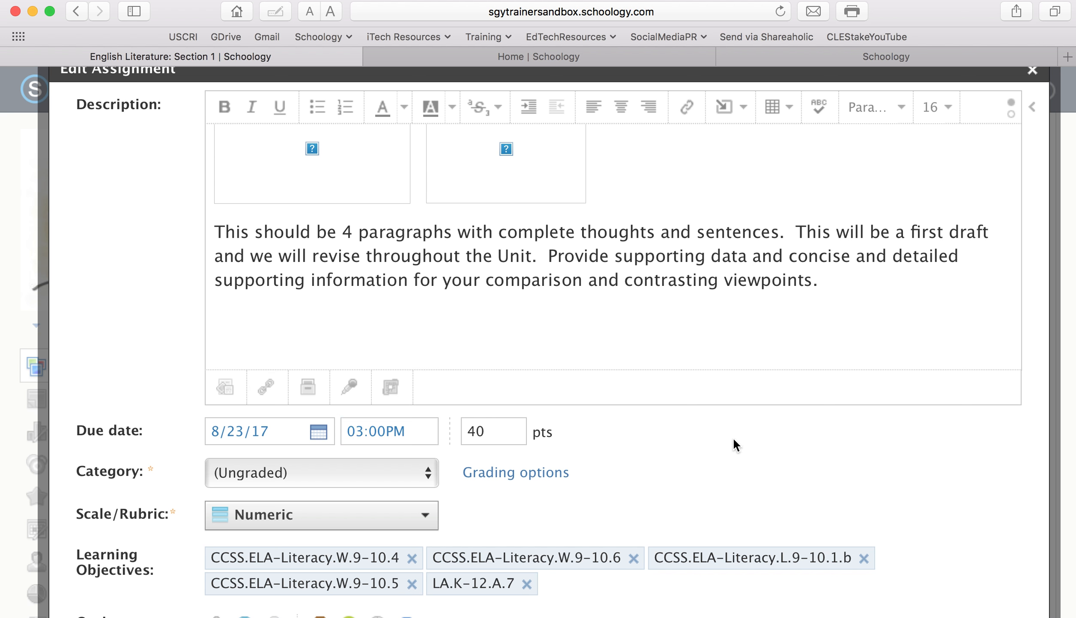
pyautogui.scroll(-10, 1013, 389)
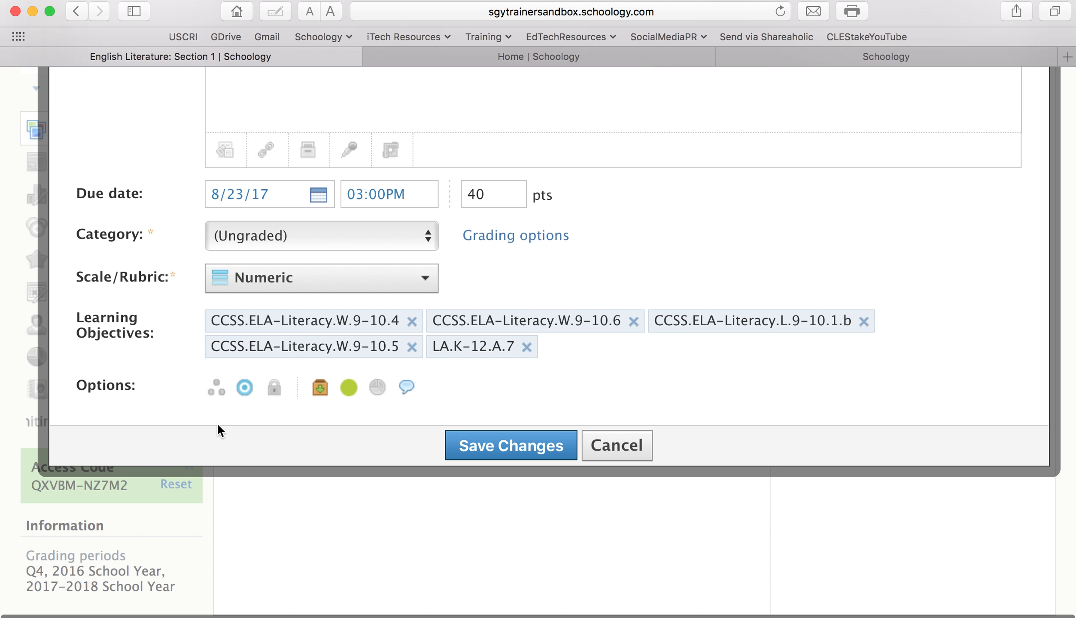
# Individually assign the essay to two students picked from the Assign to suggestions, and save the changes
pyautogui.click(218, 397)
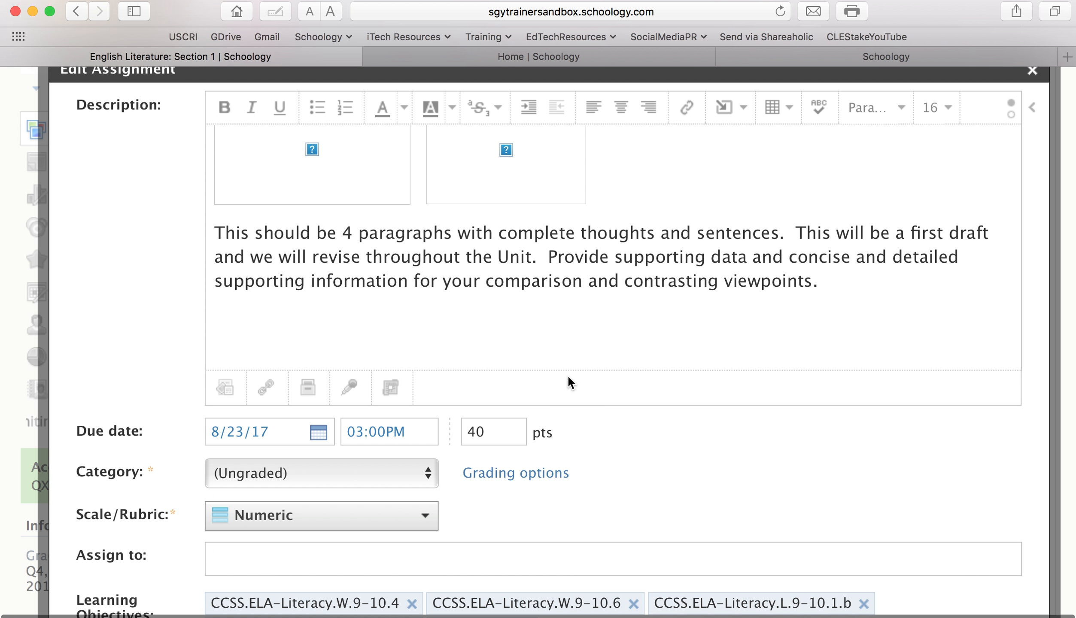
pyautogui.scroll(-2, 568, 380)
pyautogui.scroll(-3, 568, 375)
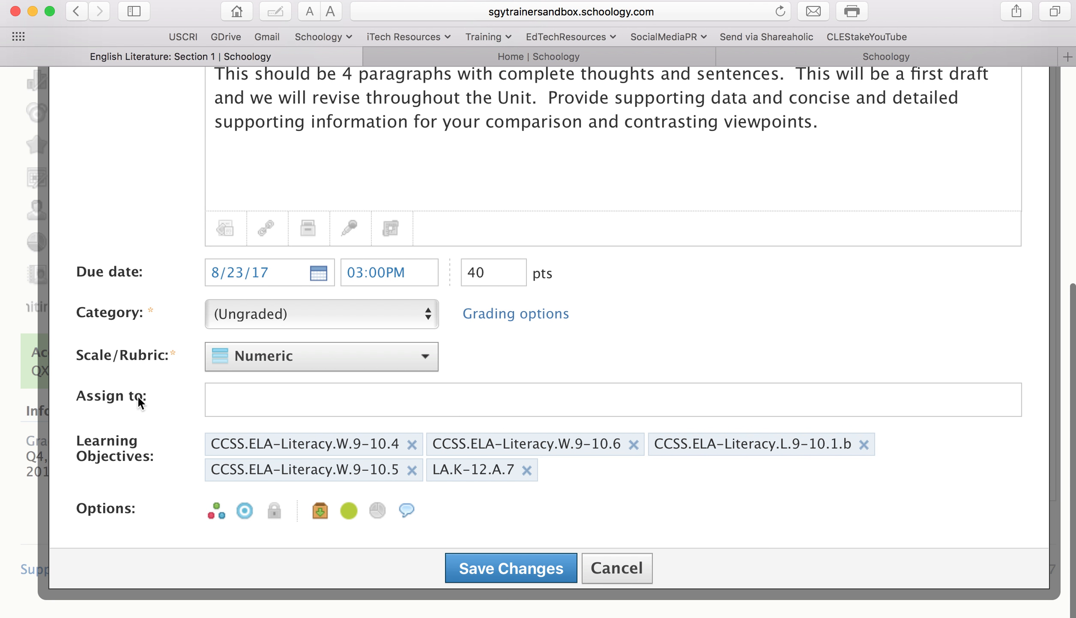
pyautogui.click(232, 401)
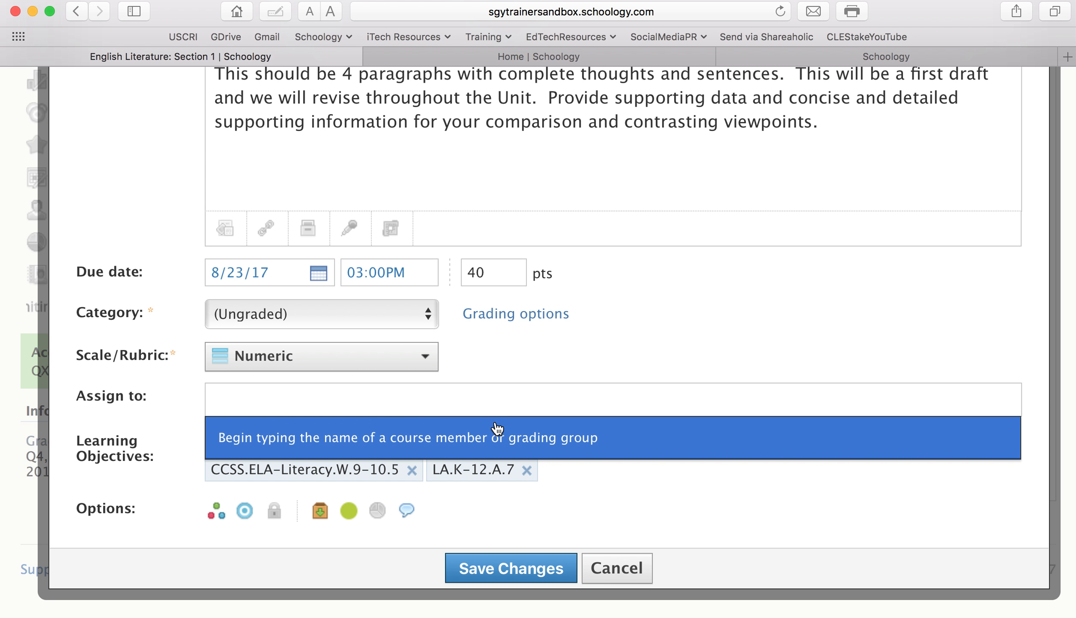
pyautogui.write('ge')
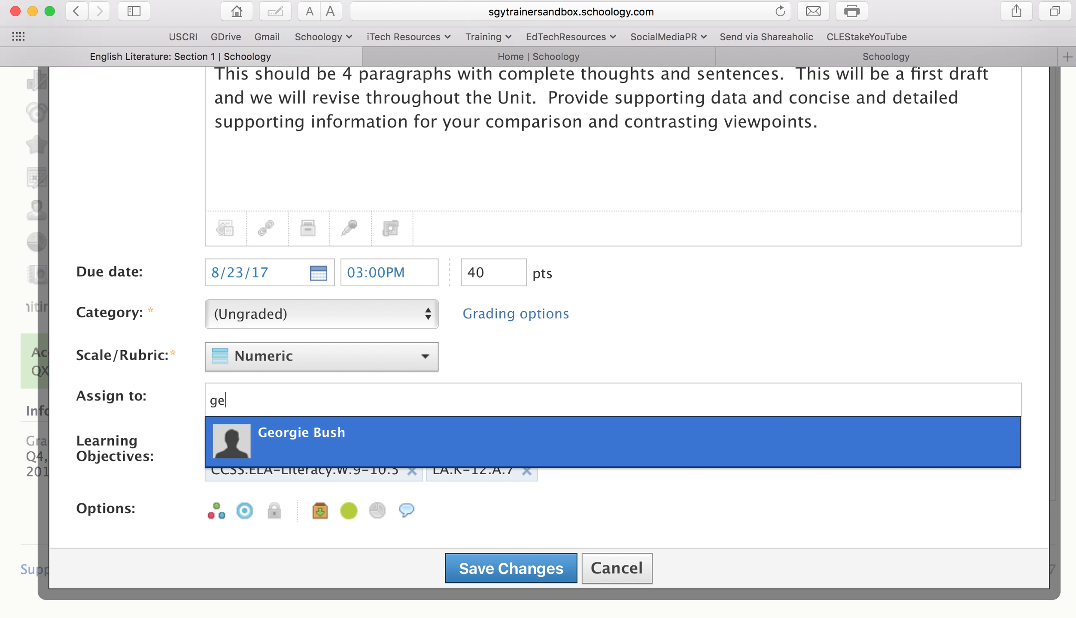
pyautogui.click(307, 443)
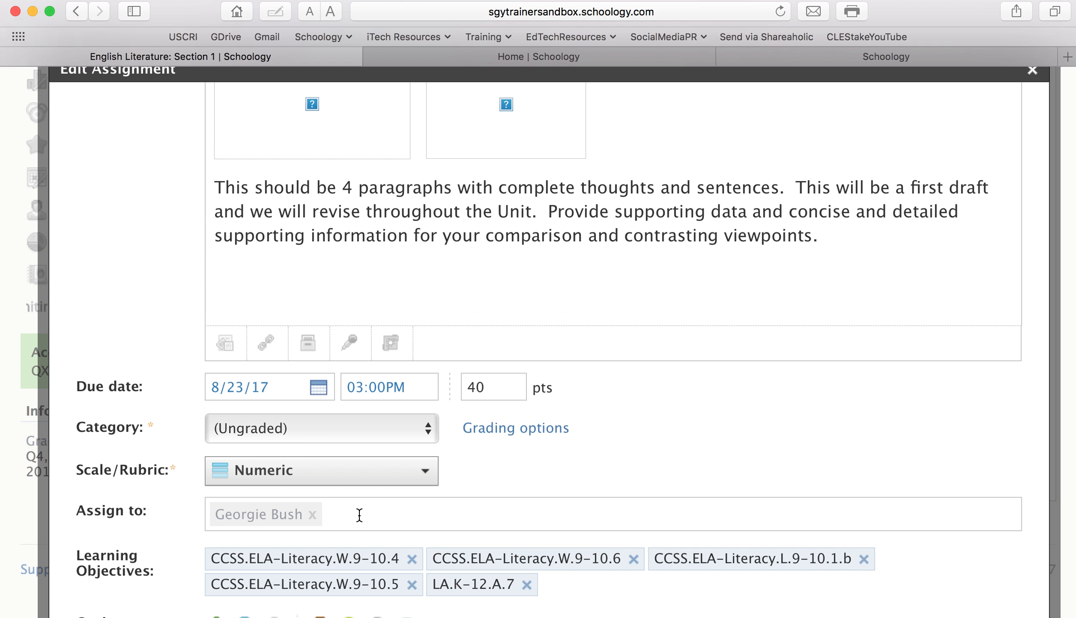
pyautogui.write('j')
pyautogui.click(343, 560)
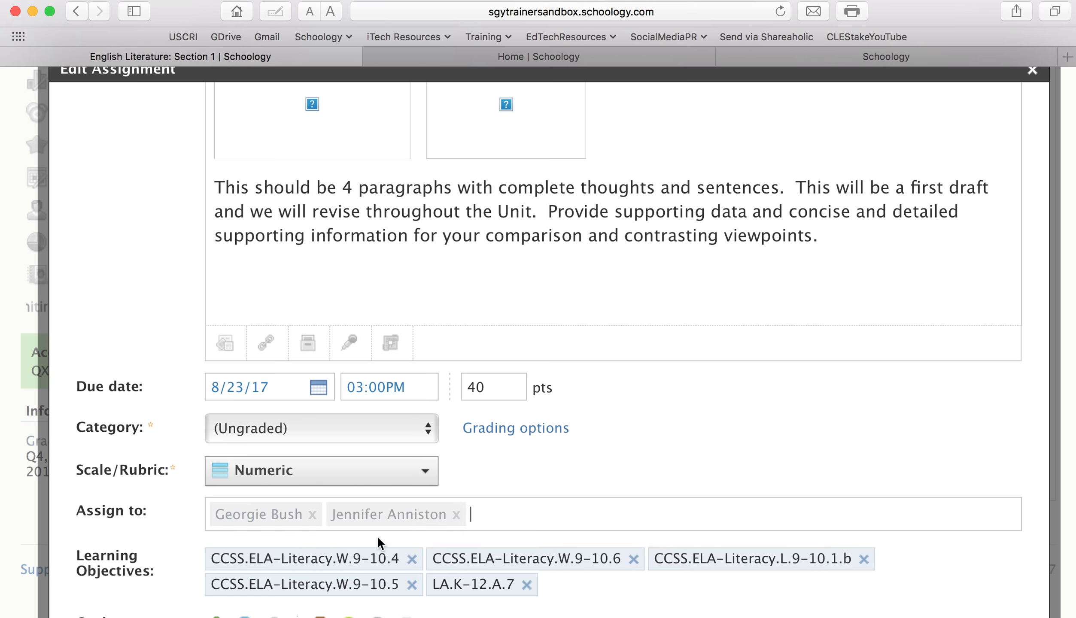
pyautogui.scroll(-3, 881, 473)
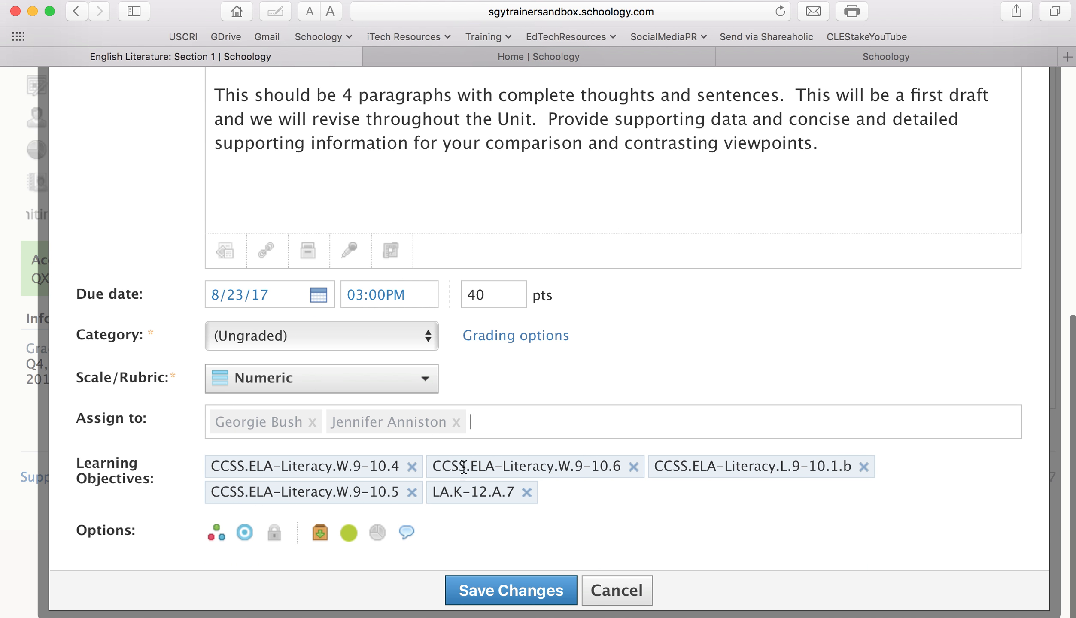
pyautogui.click(516, 591)
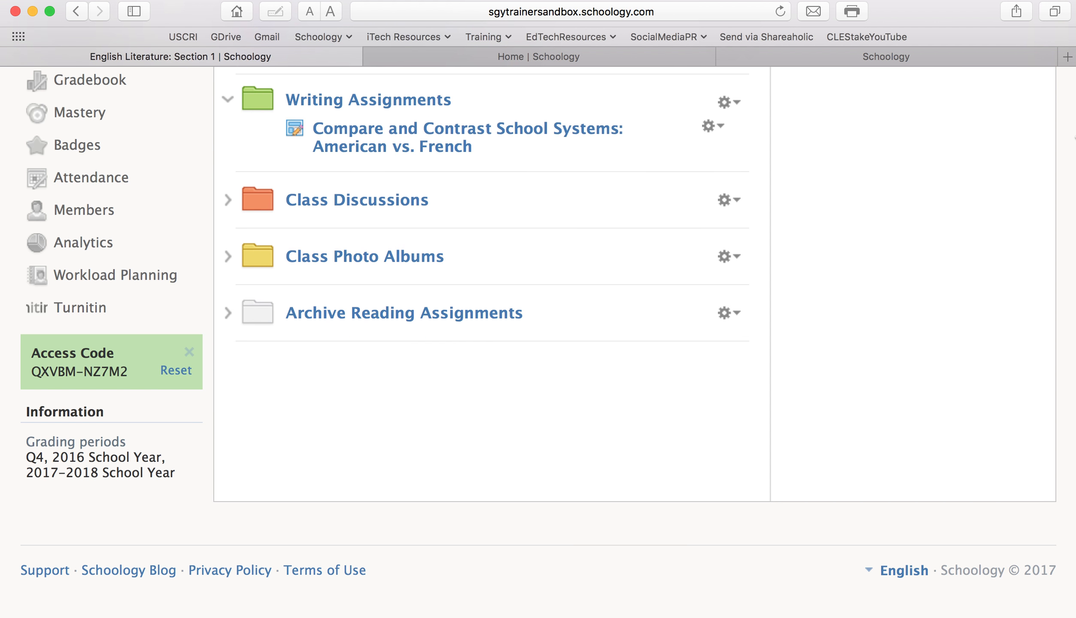
# Reload the course page and confirm the essay shows in Upcoming due August 23, 2017, 3:00 pm
pyautogui.click(777, 13)
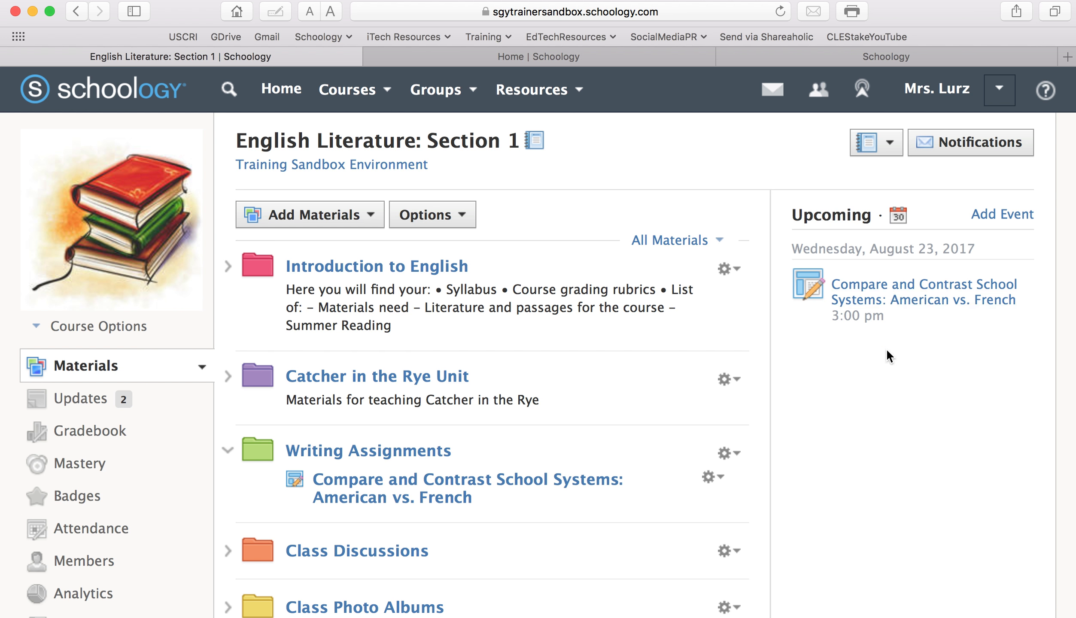
pyautogui.scroll(-3, 887, 351)
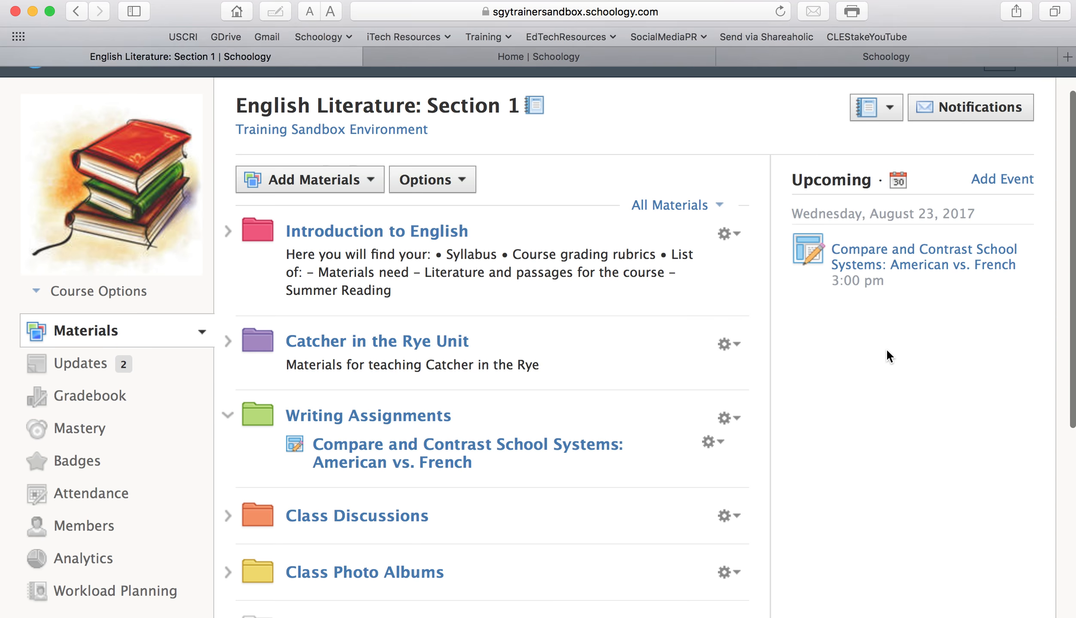
pyautogui.scroll(-1, 887, 348)
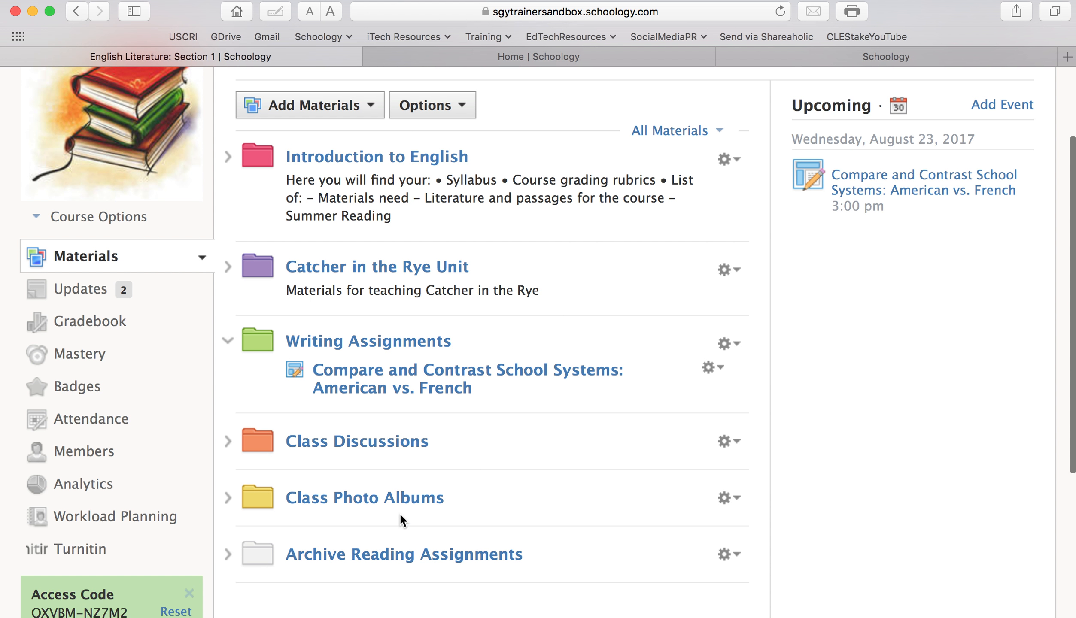
# From the Members page, select eight students and add them to English Literature: Section 1
pyautogui.click(91, 450)
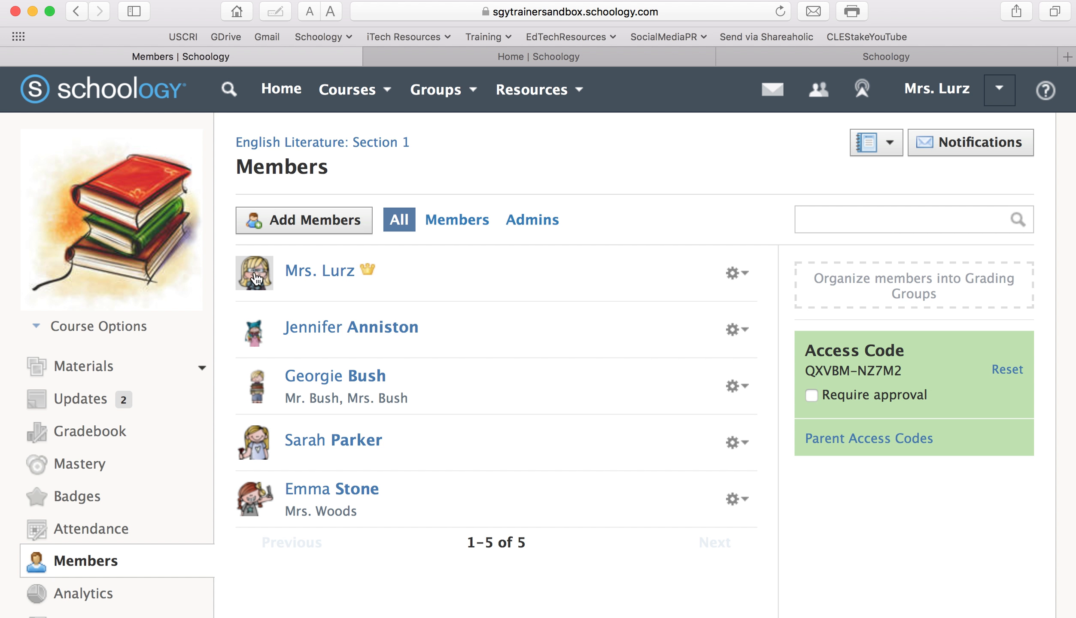
pyautogui.click(304, 217)
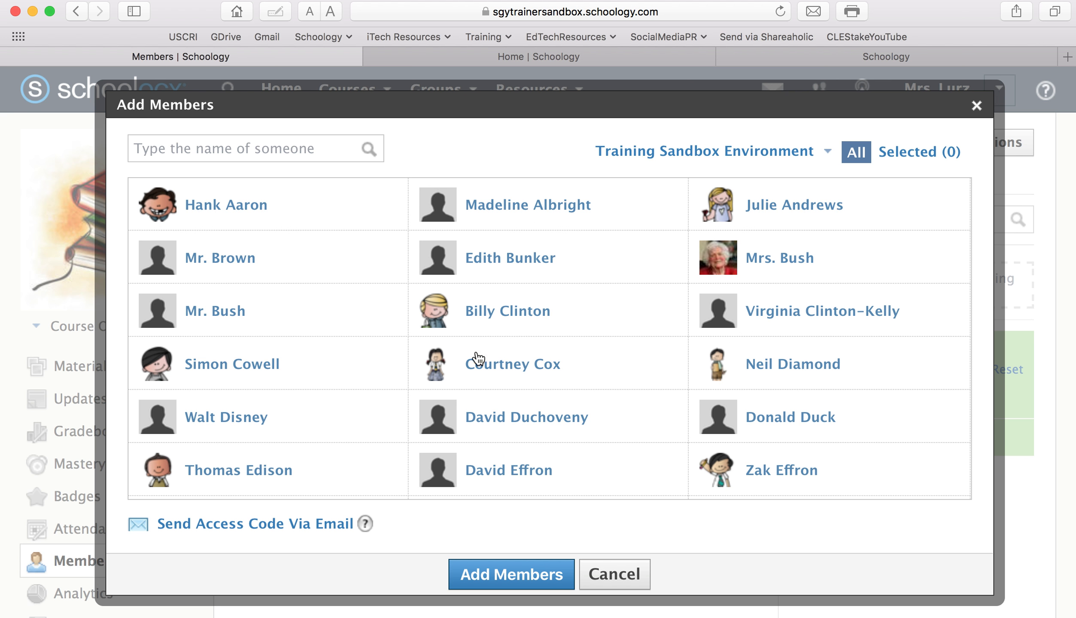
pyautogui.click(519, 368)
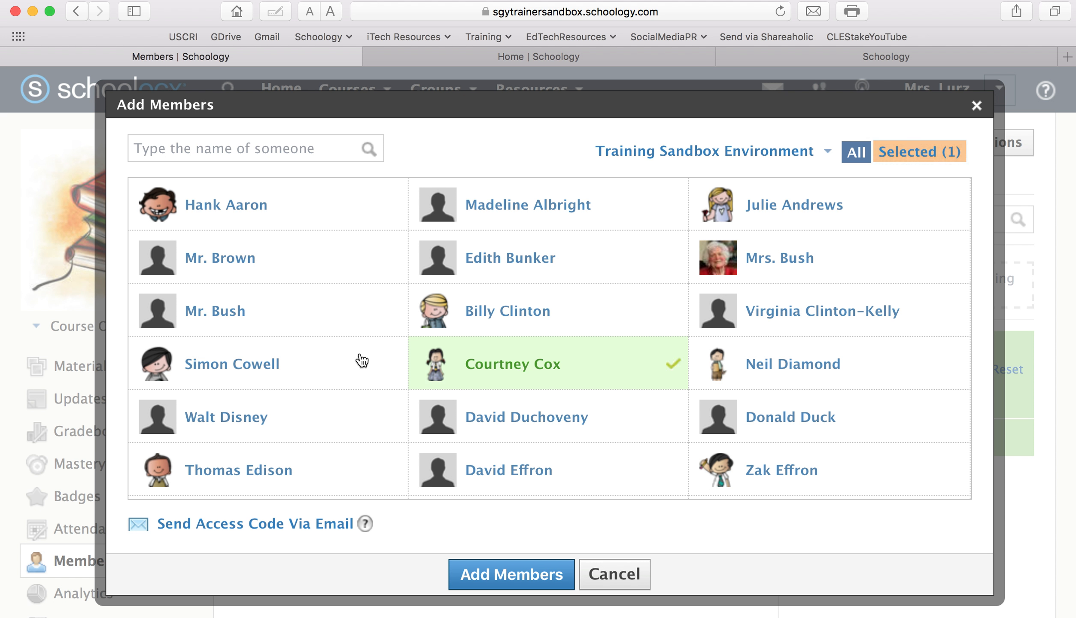
pyautogui.click(336, 366)
pyautogui.click(297, 423)
pyautogui.click(755, 422)
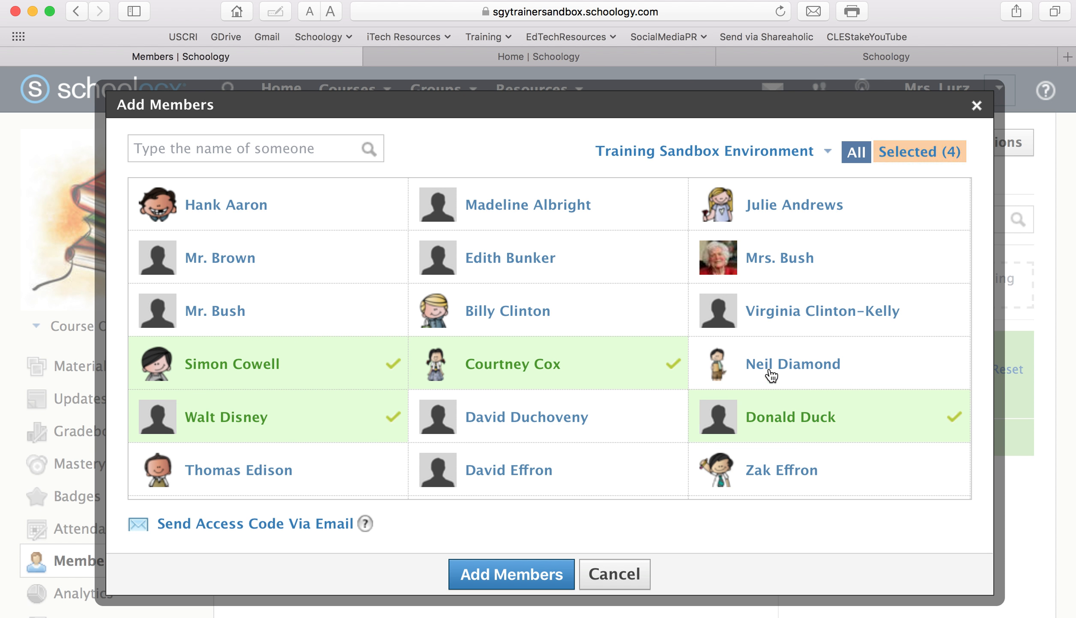
pyautogui.click(771, 377)
pyautogui.click(773, 475)
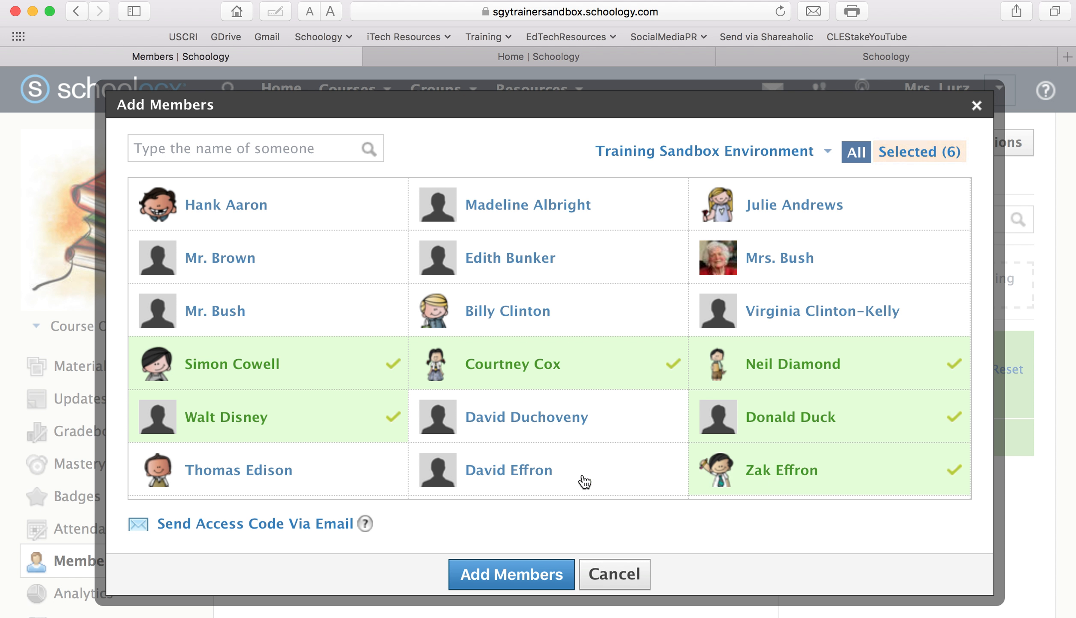
pyautogui.click(454, 477)
pyautogui.click(330, 472)
pyautogui.click(525, 574)
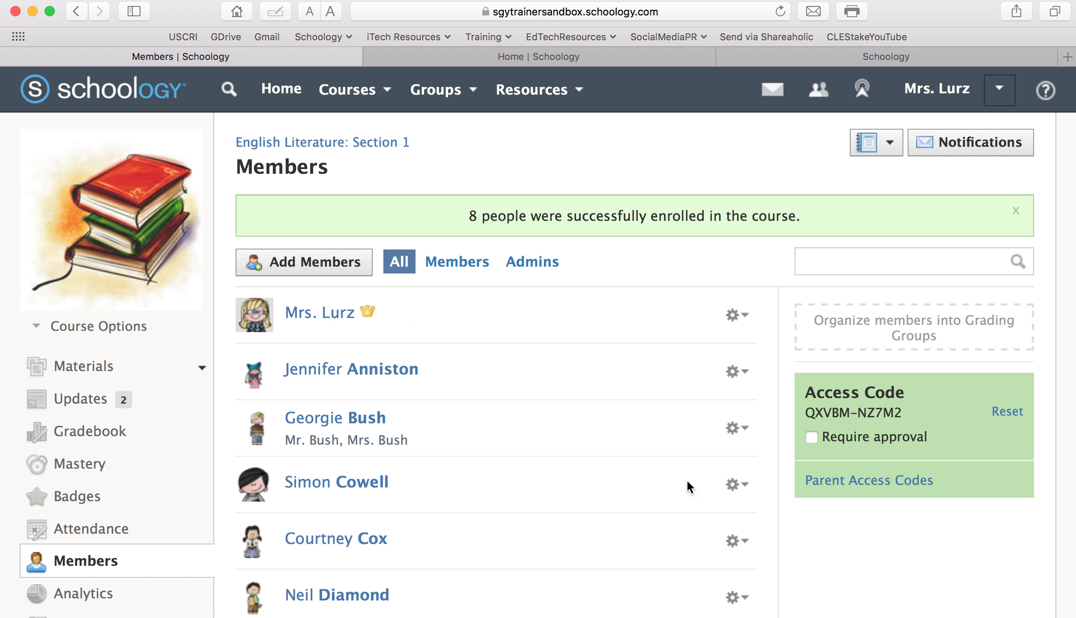
pyautogui.scroll(-10, 640, 425)
pyautogui.scroll(4, 640, 421)
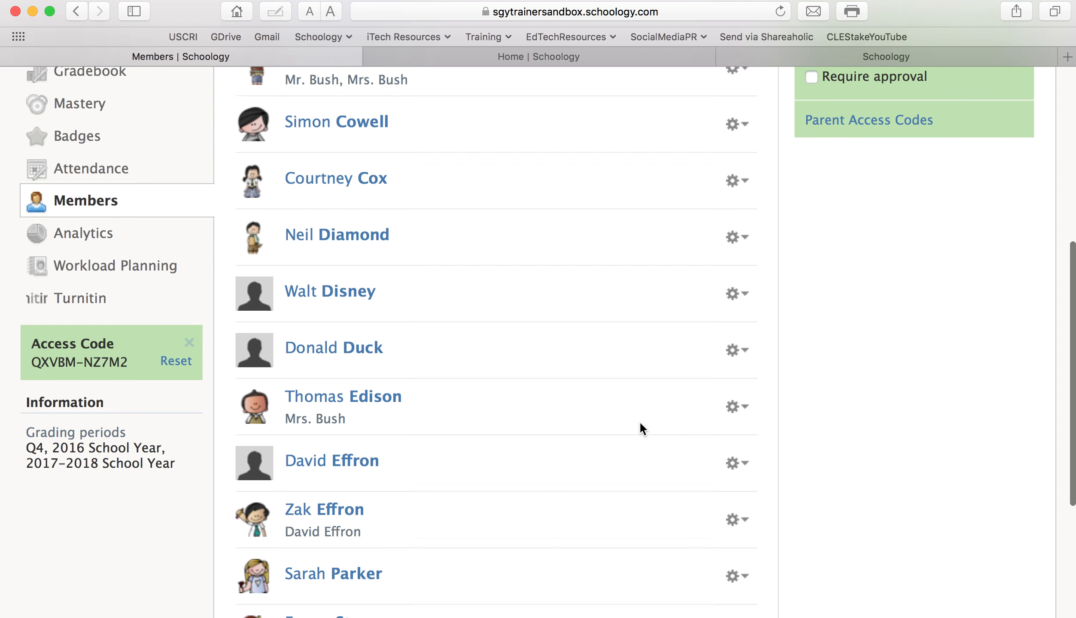
pyautogui.scroll(5, 640, 421)
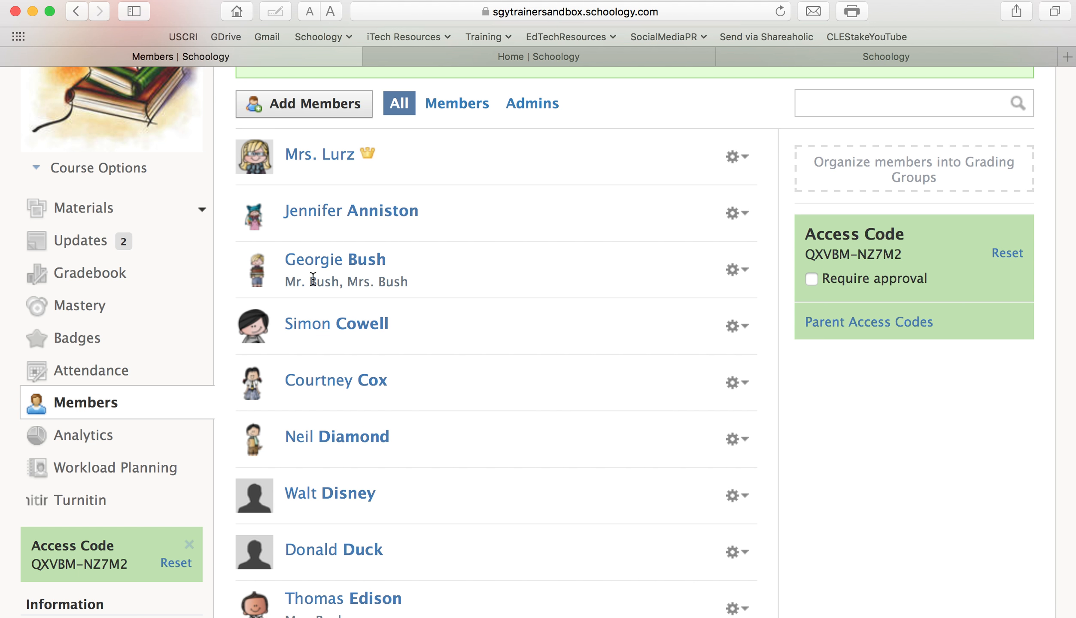
pyautogui.scroll(-7, 420, 275)
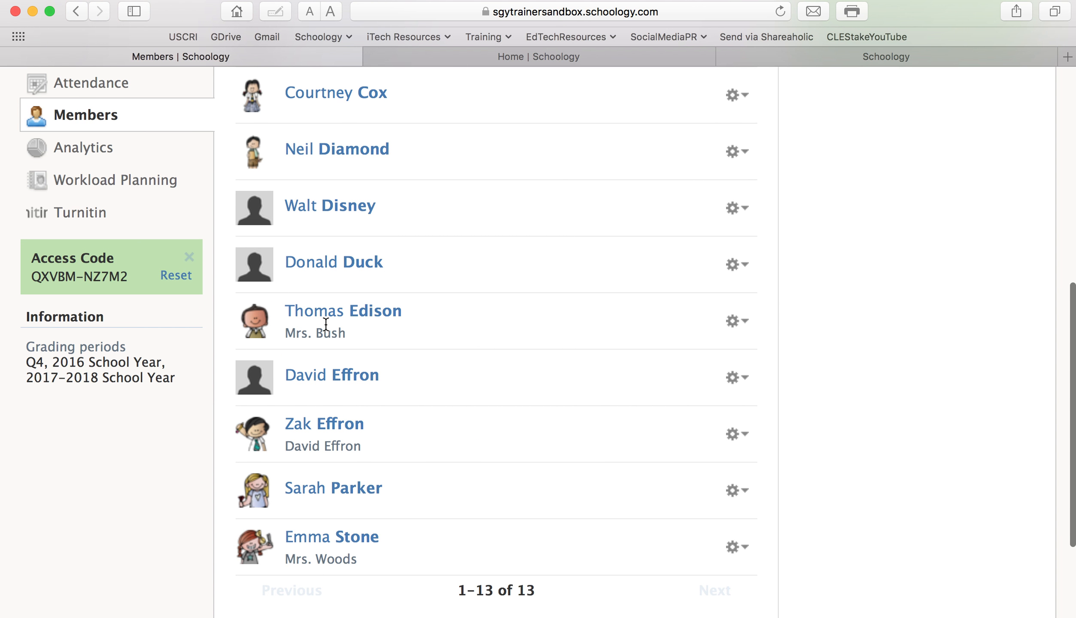
pyautogui.scroll(-1, 335, 318)
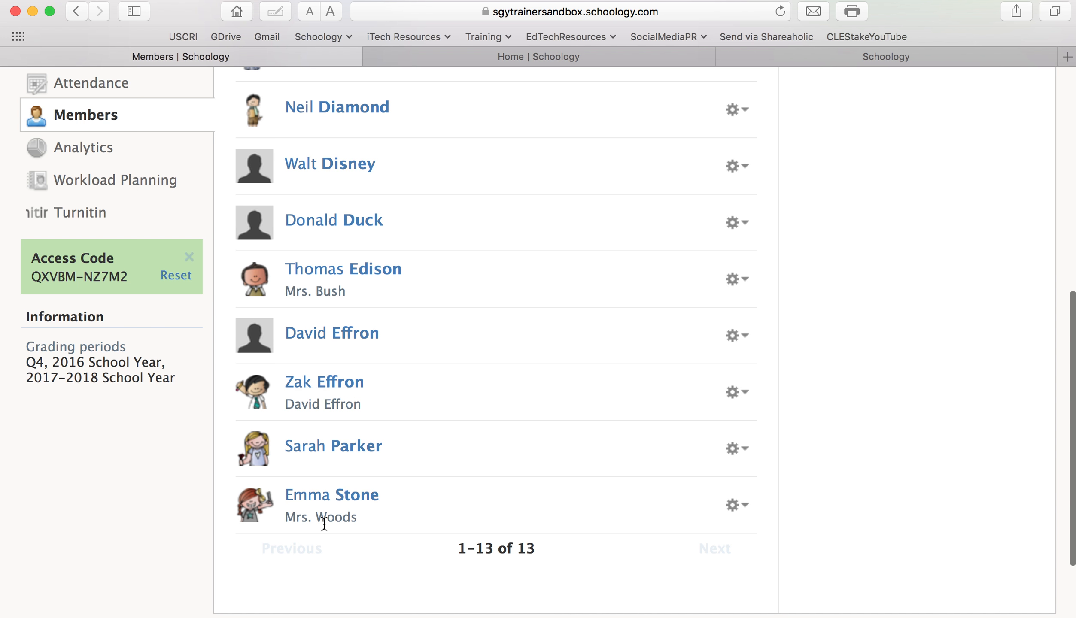
pyautogui.scroll(8, 431, 464)
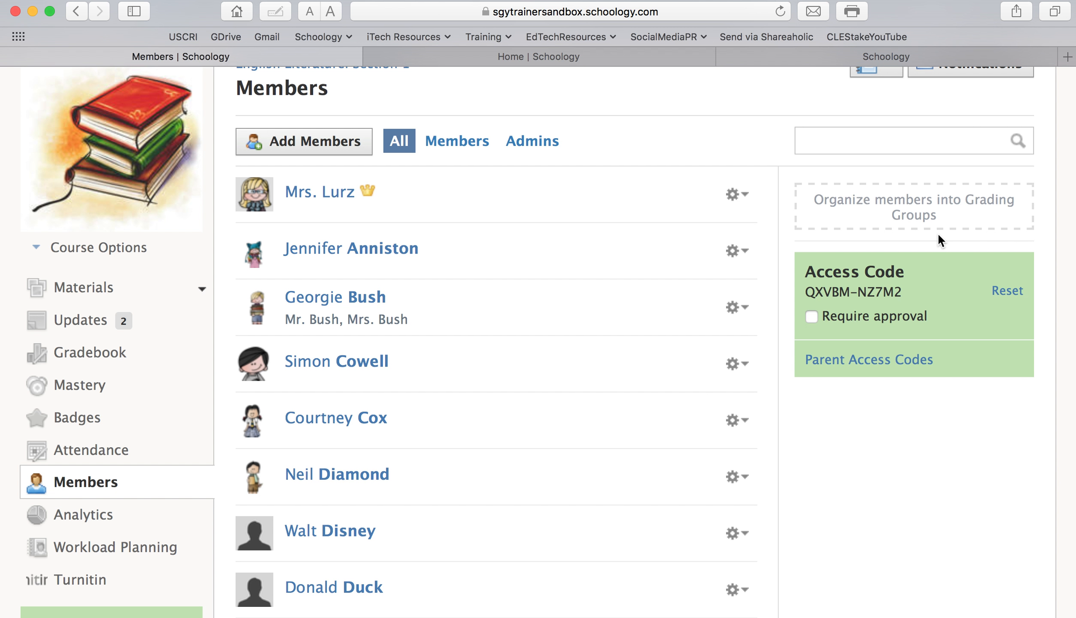
# Create the grading group 'AP Grading Group' with six selected students
pyautogui.moveTo(923, 211)
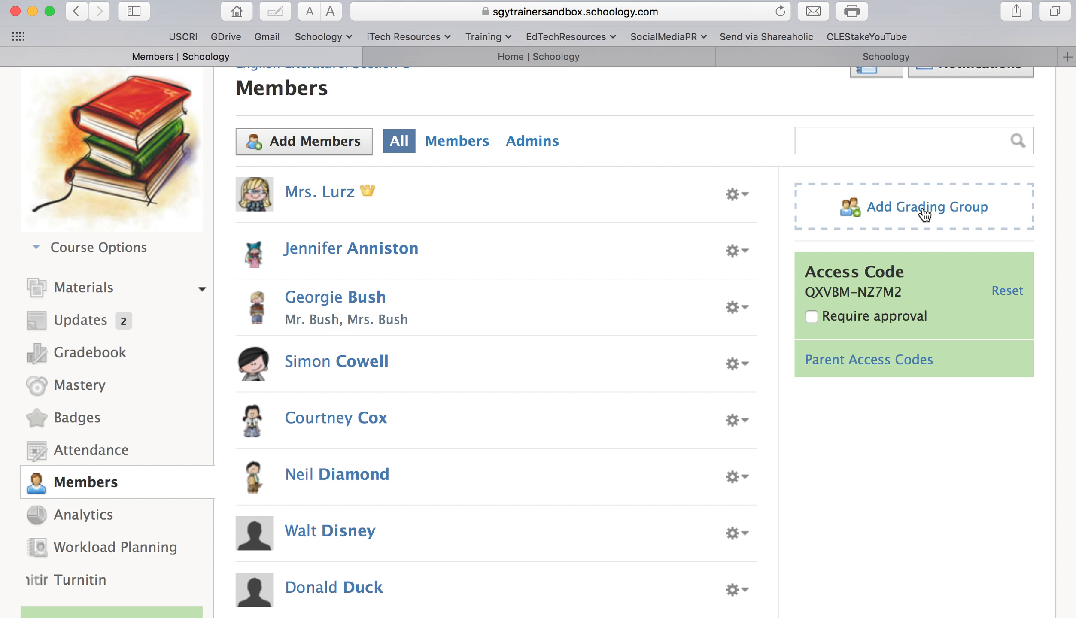
pyautogui.click(923, 207)
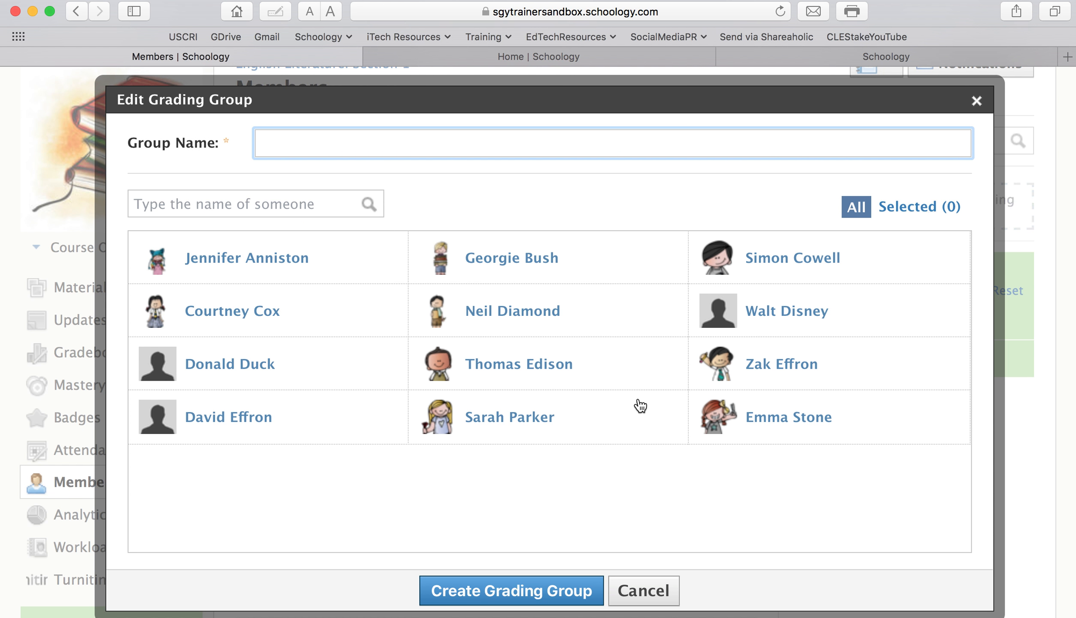
pyautogui.write('AP Grading Group')
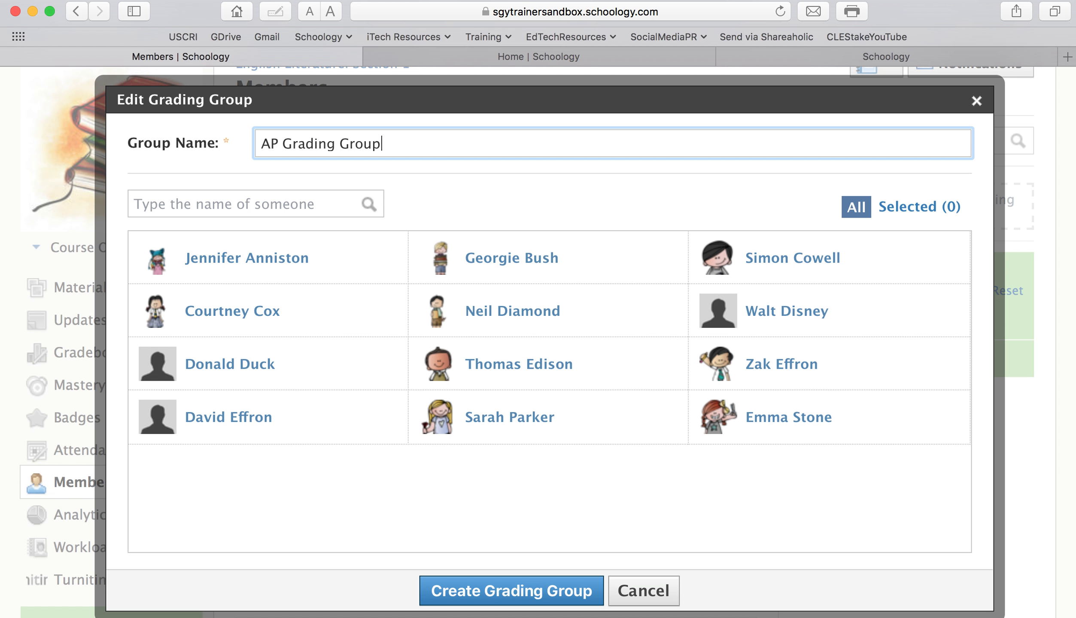
pyautogui.click(303, 261)
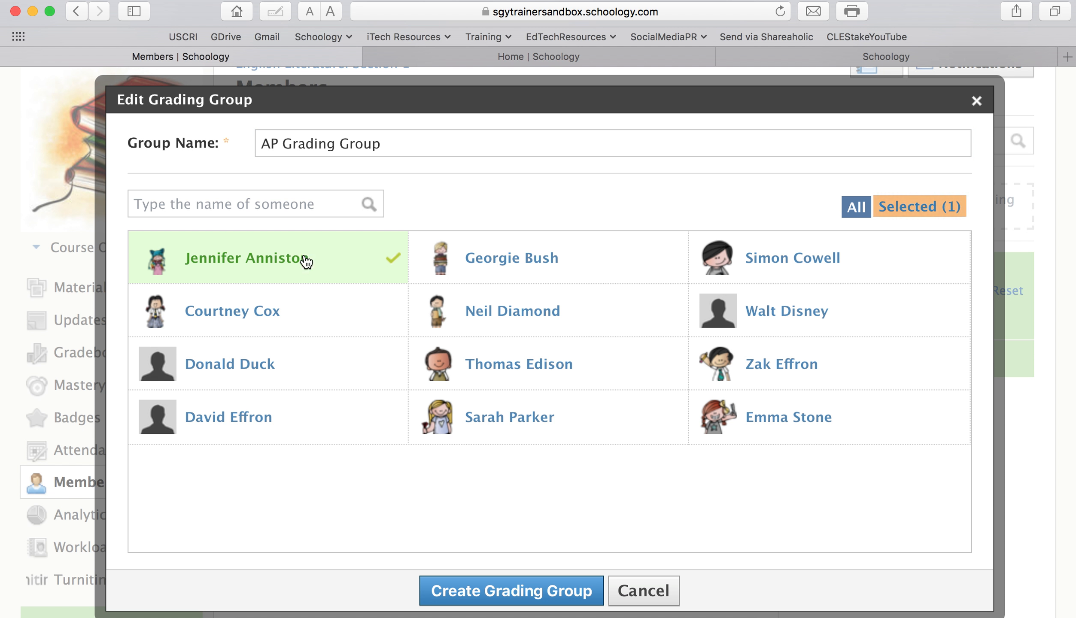
pyautogui.click(300, 311)
pyautogui.click(297, 366)
pyautogui.click(294, 419)
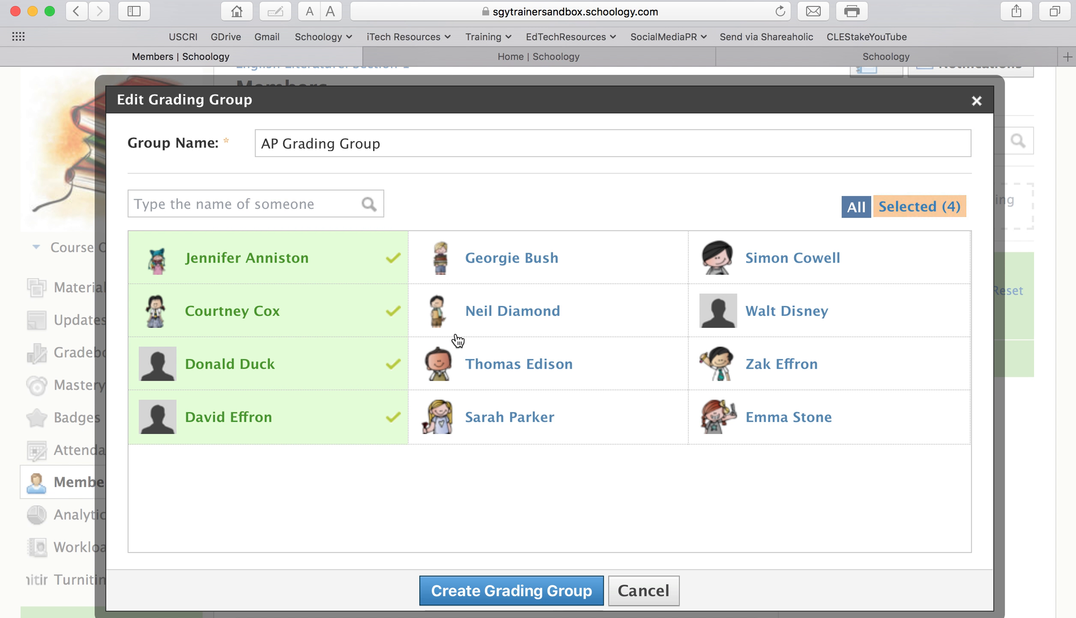
pyautogui.click(493, 427)
pyautogui.click(499, 369)
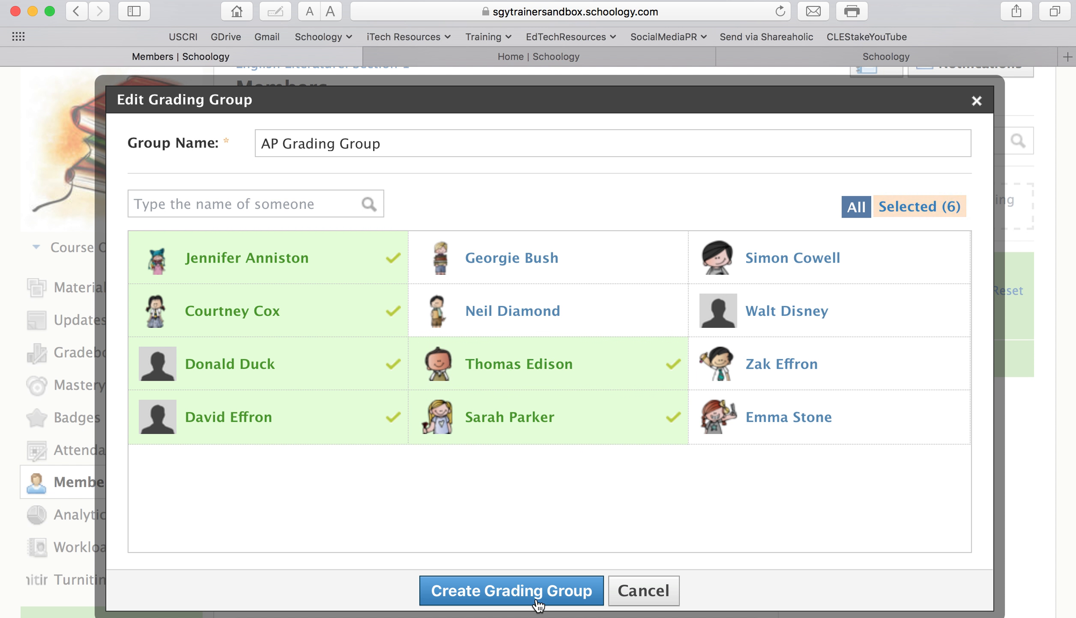
pyautogui.click(537, 594)
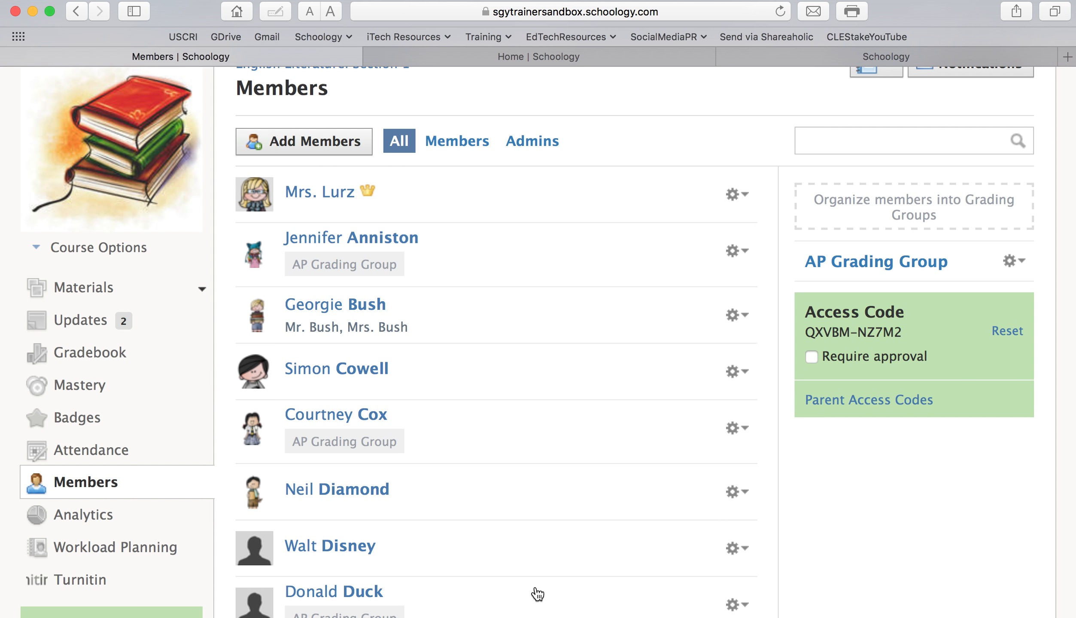
# Create a 'General Students' grading group with four students, undoing one accidental extra selection
pyautogui.click(902, 190)
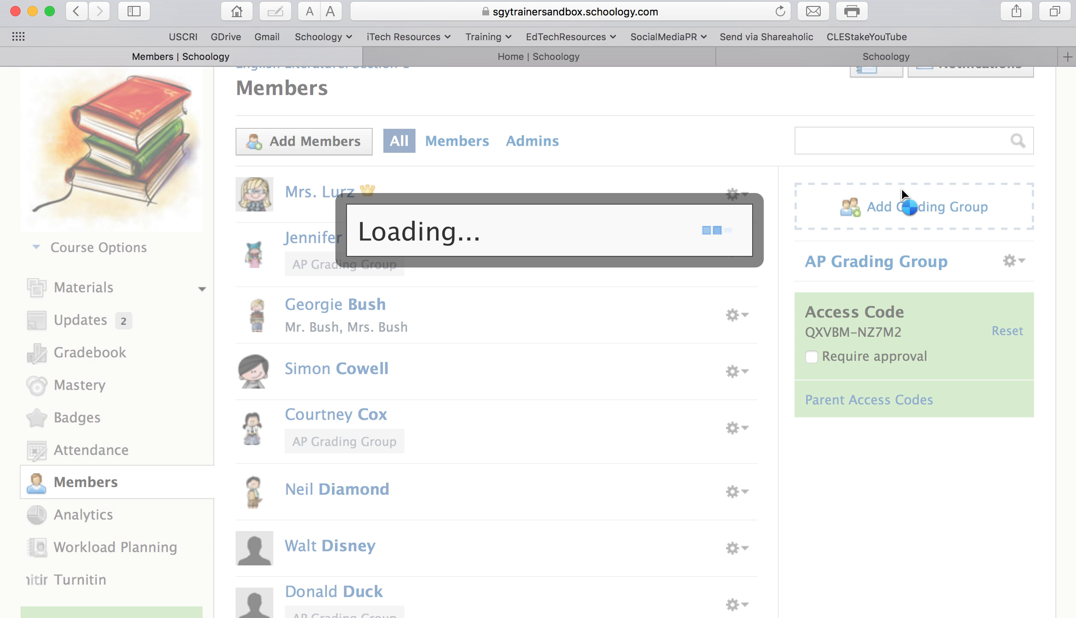
pyautogui.write('General Students')
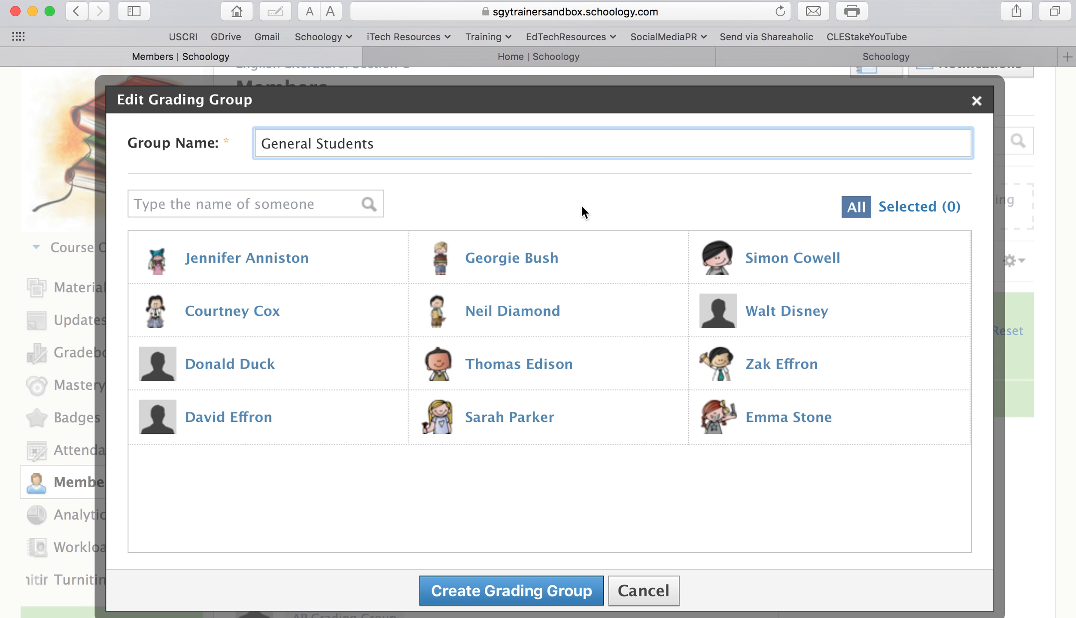
pyautogui.click(842, 273)
pyautogui.click(818, 311)
pyautogui.click(808, 356)
pyautogui.click(807, 401)
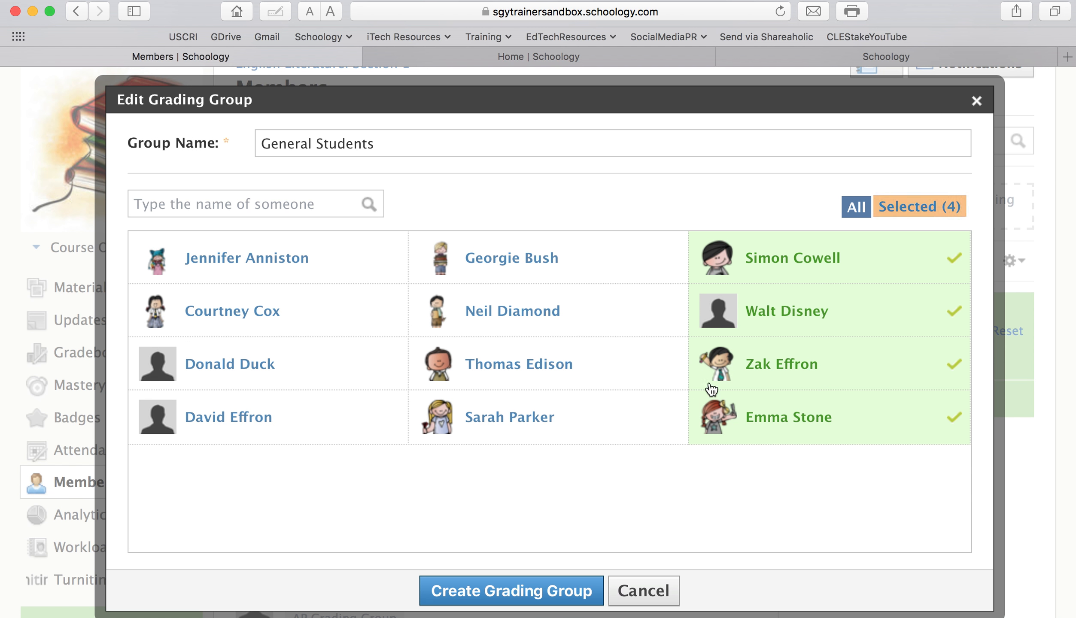
pyautogui.click(593, 319)
pyautogui.click(594, 318)
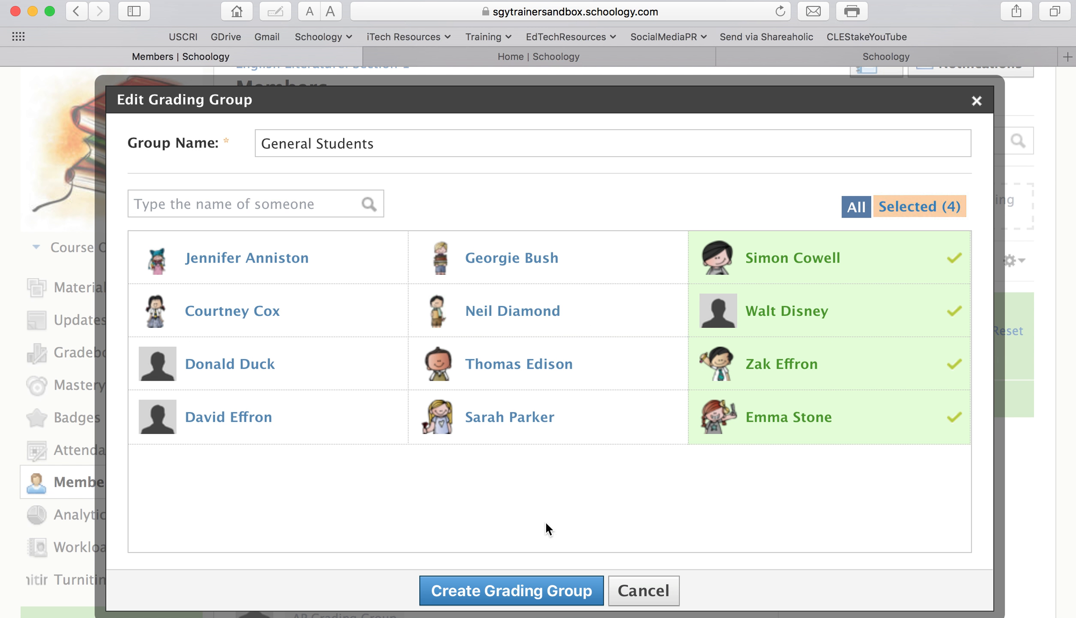
pyautogui.click(525, 600)
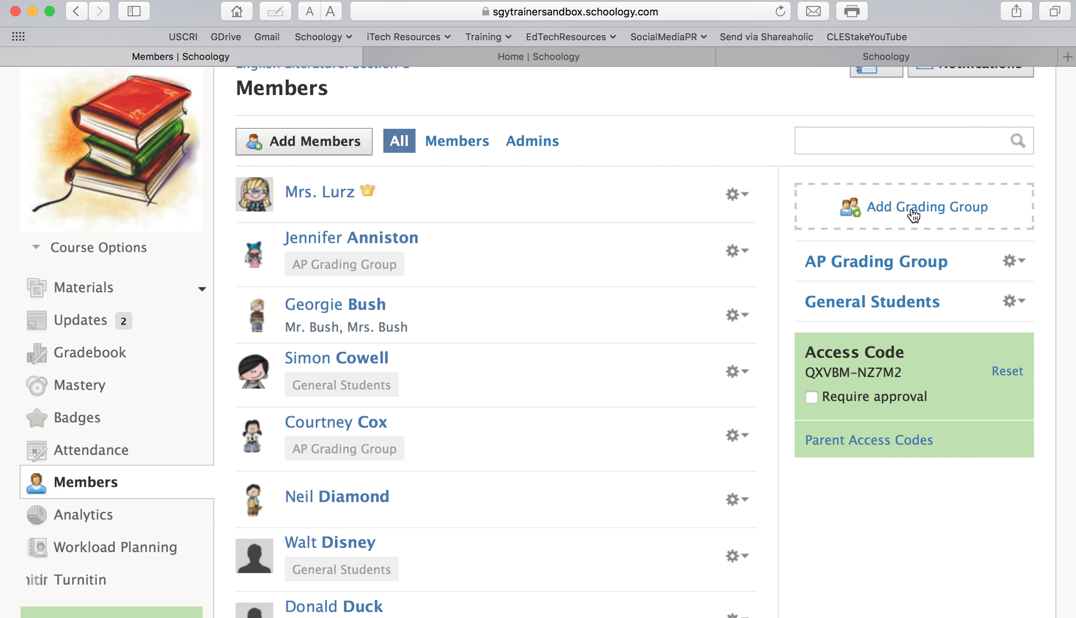
# Create an 'IEP Students' grading group with two students, correcting the misspelt name
pyautogui.click(912, 209)
pyautogui.write('IEP Stuent')
pyautogui.press('BackSpace')
pyautogui.press('BackSpace')
pyautogui.press('BackSpace')
pyautogui.write('dents')
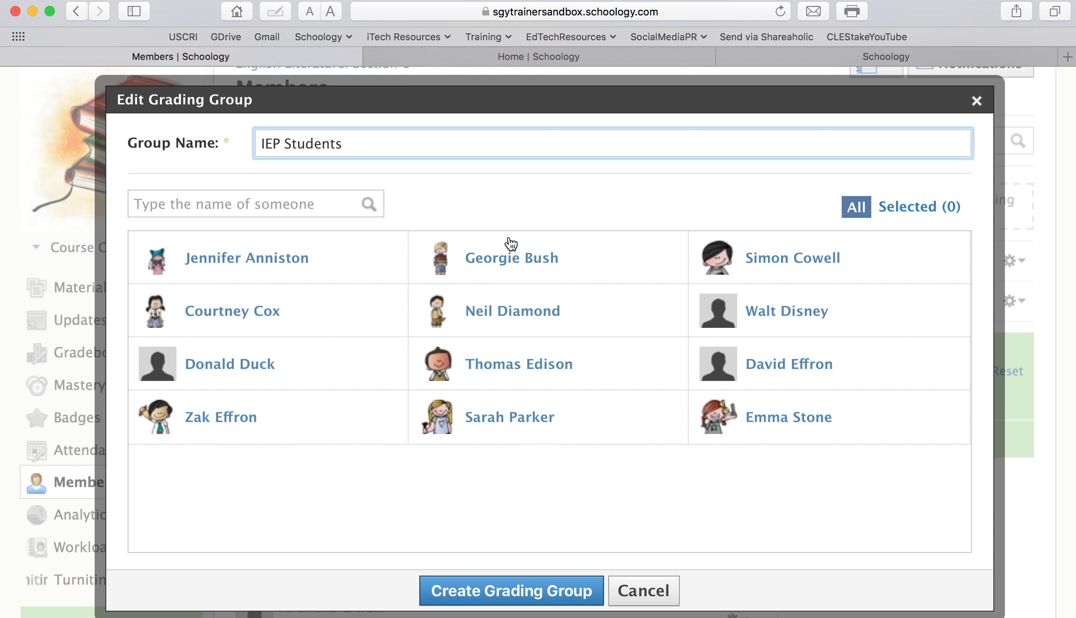
pyautogui.click(509, 257)
pyautogui.click(506, 310)
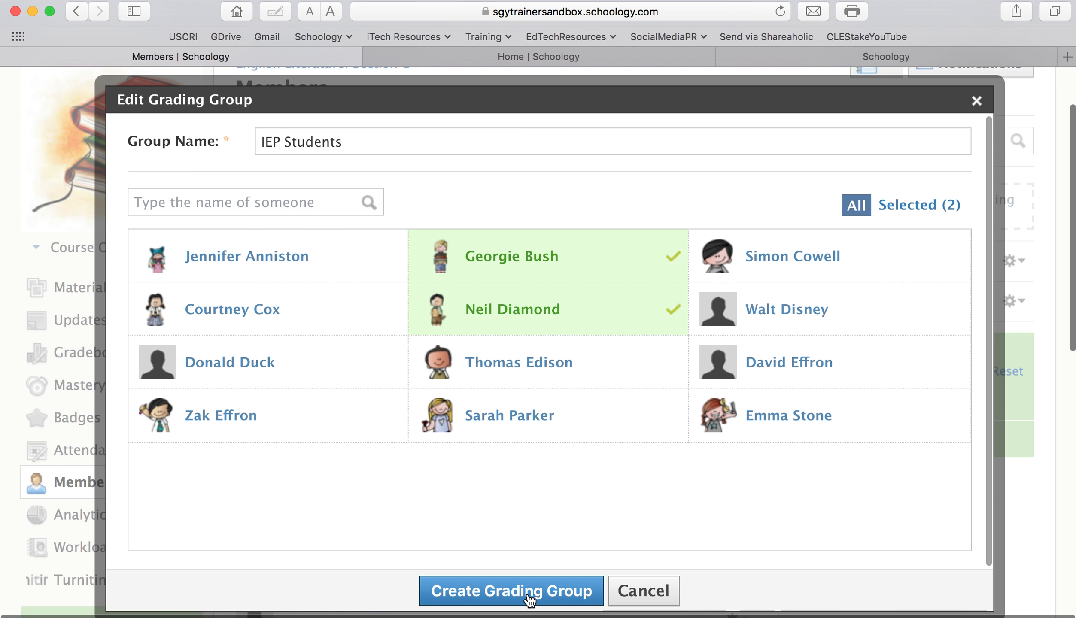
pyautogui.click(530, 598)
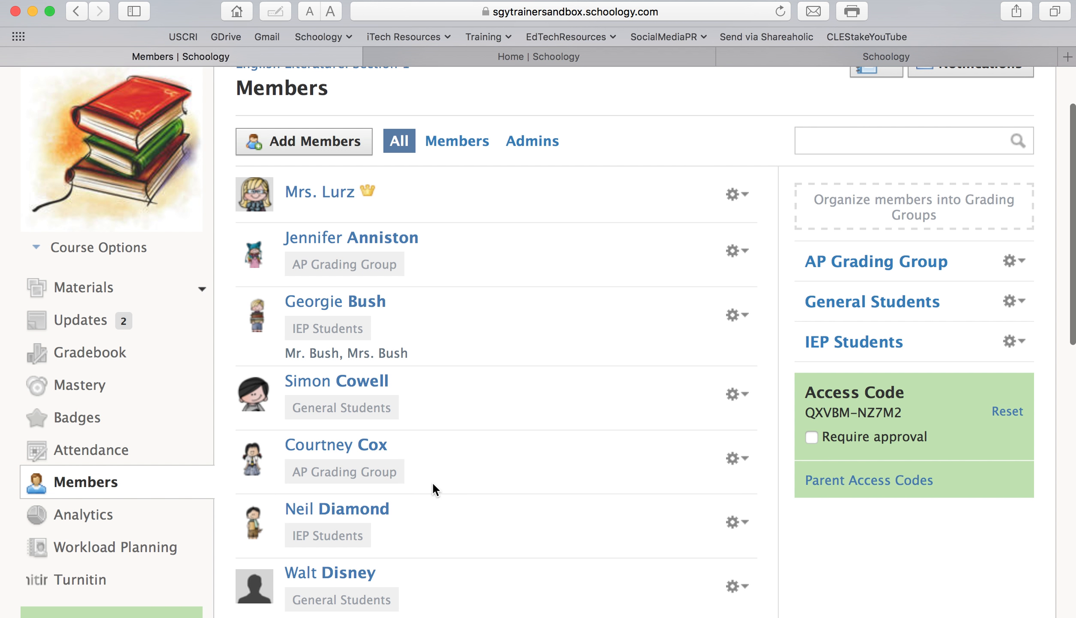
pyautogui.scroll(-10, 432, 486)
pyautogui.scroll(10, 432, 482)
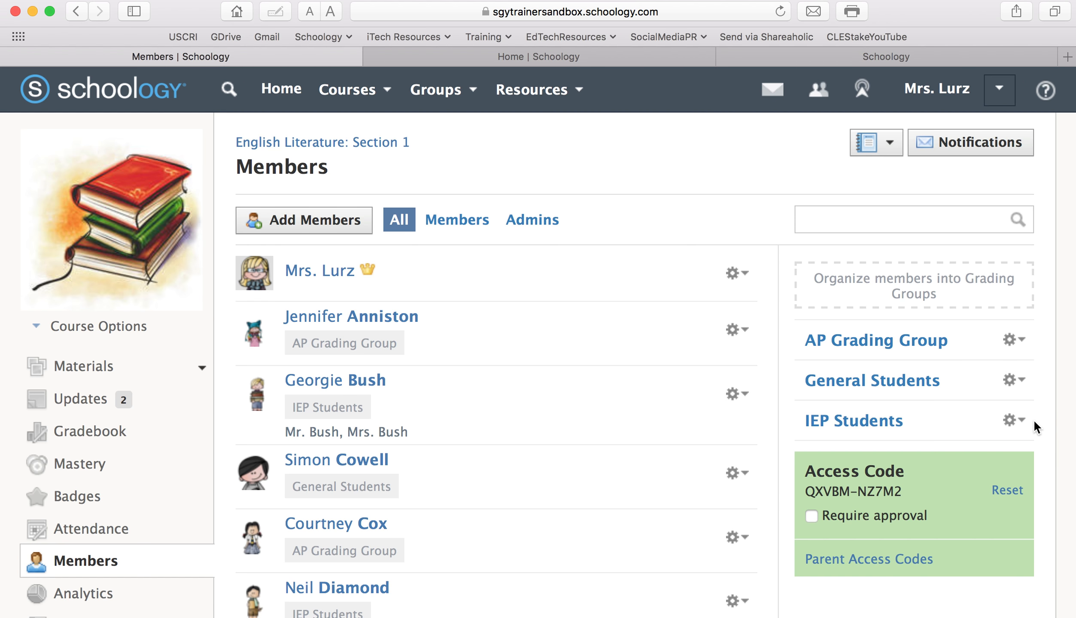
# Add the two IEP students to the General Students group and return to the course materials page
pyautogui.click(1015, 380)
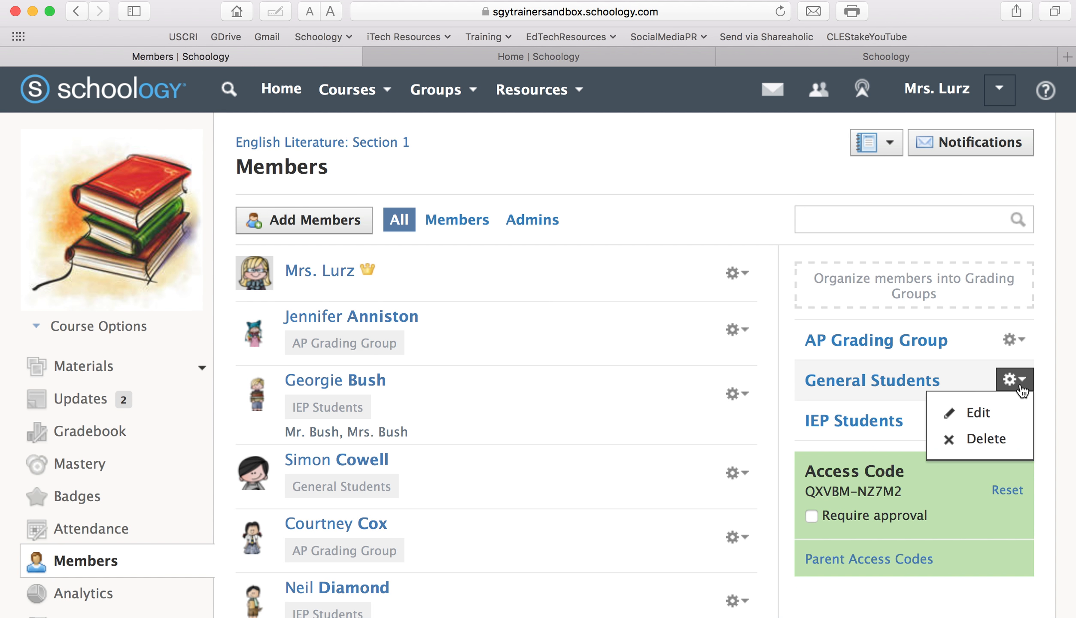
pyautogui.click(1018, 415)
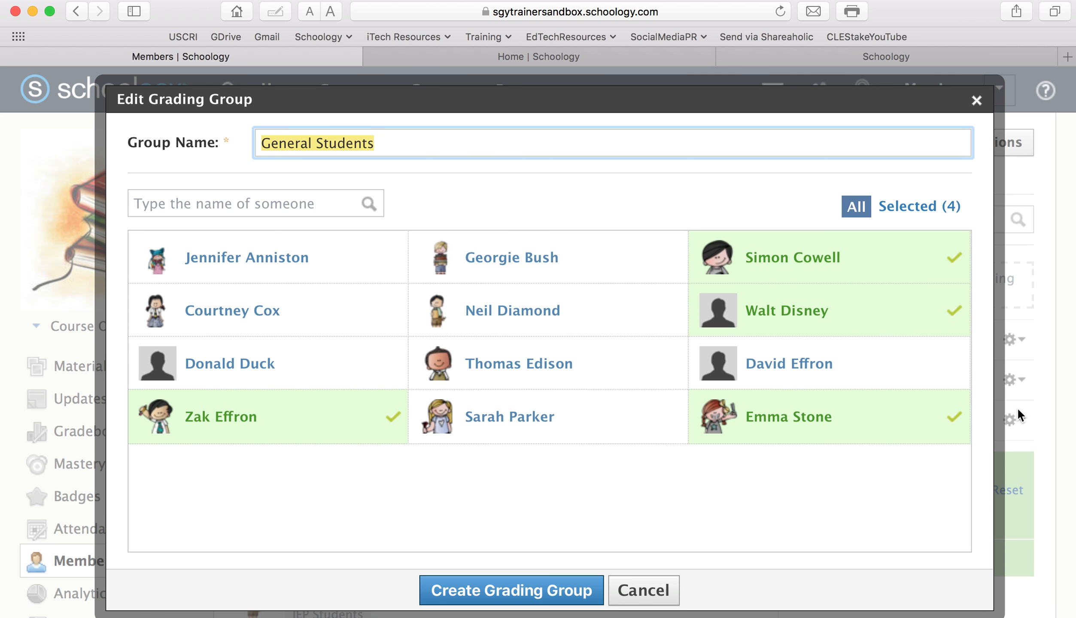
pyautogui.click(528, 277)
pyautogui.click(517, 318)
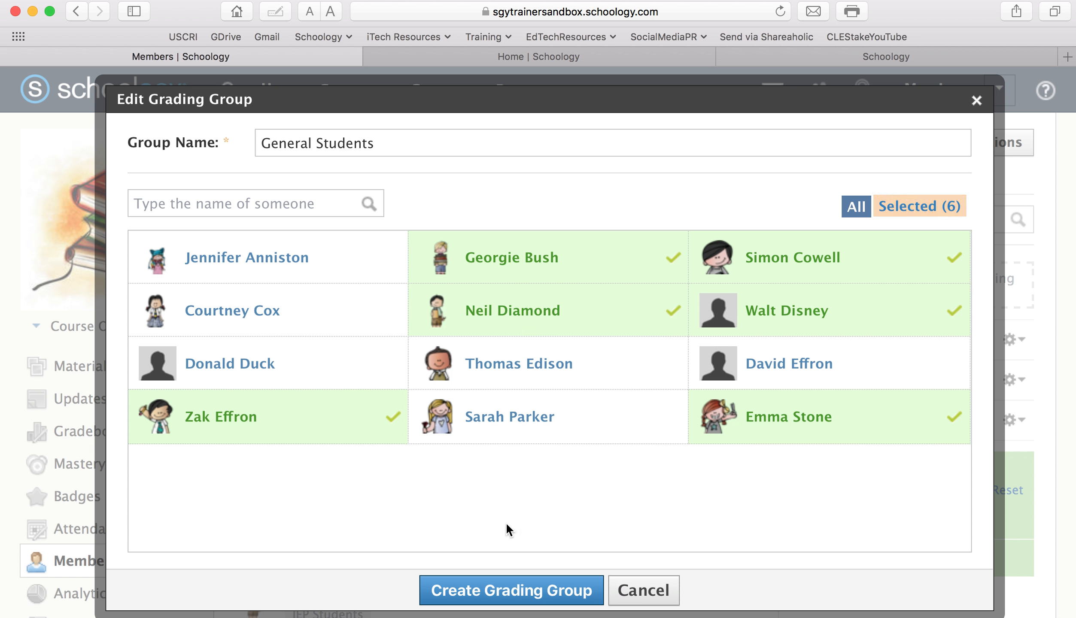
pyautogui.click(507, 598)
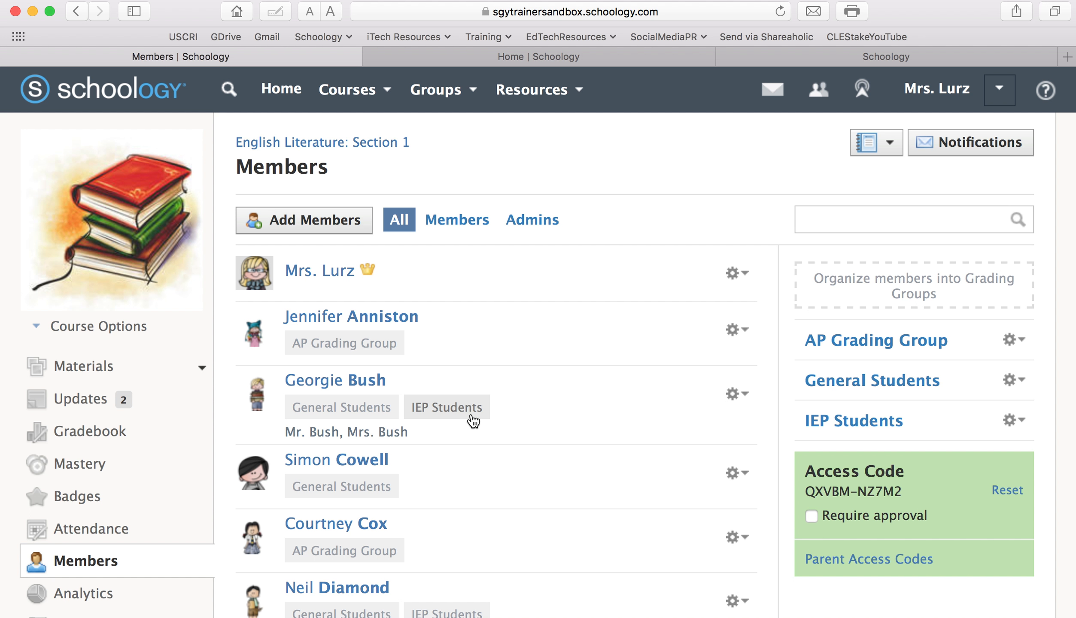
pyautogui.click(72, 366)
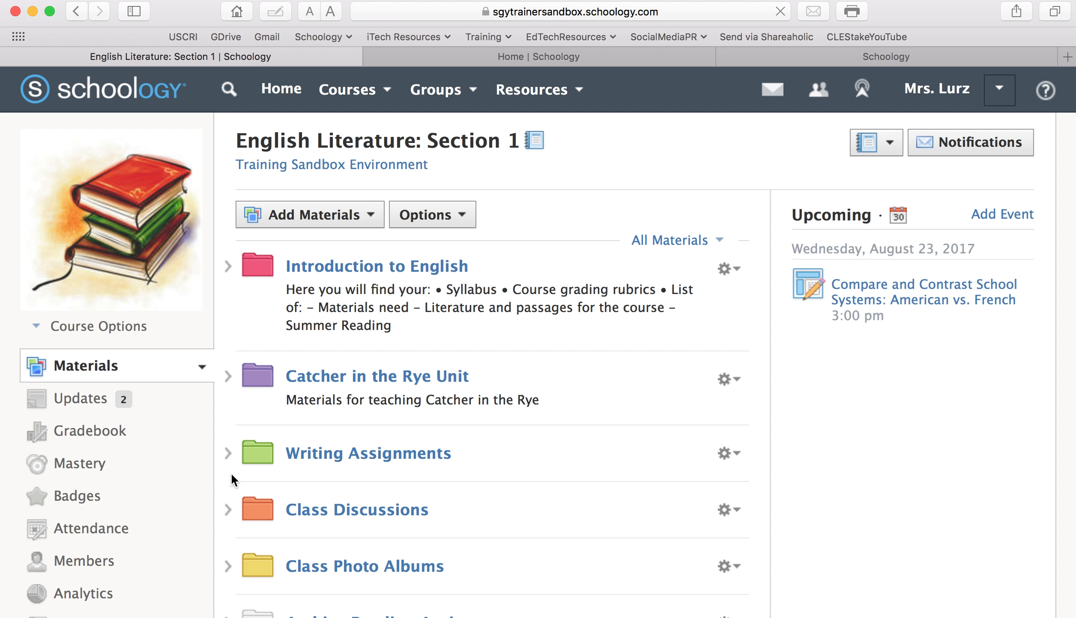
# Open the 'Should students use cell phones in school?' discussion in Class Discussions for editing
pyautogui.click(228, 508)
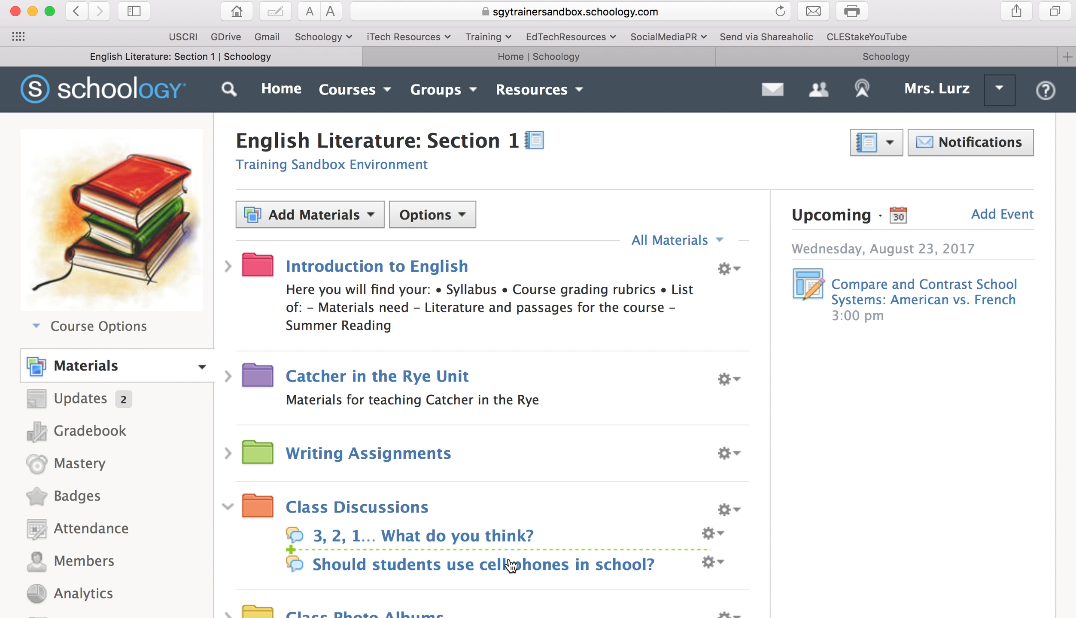
pyautogui.click(697, 569)
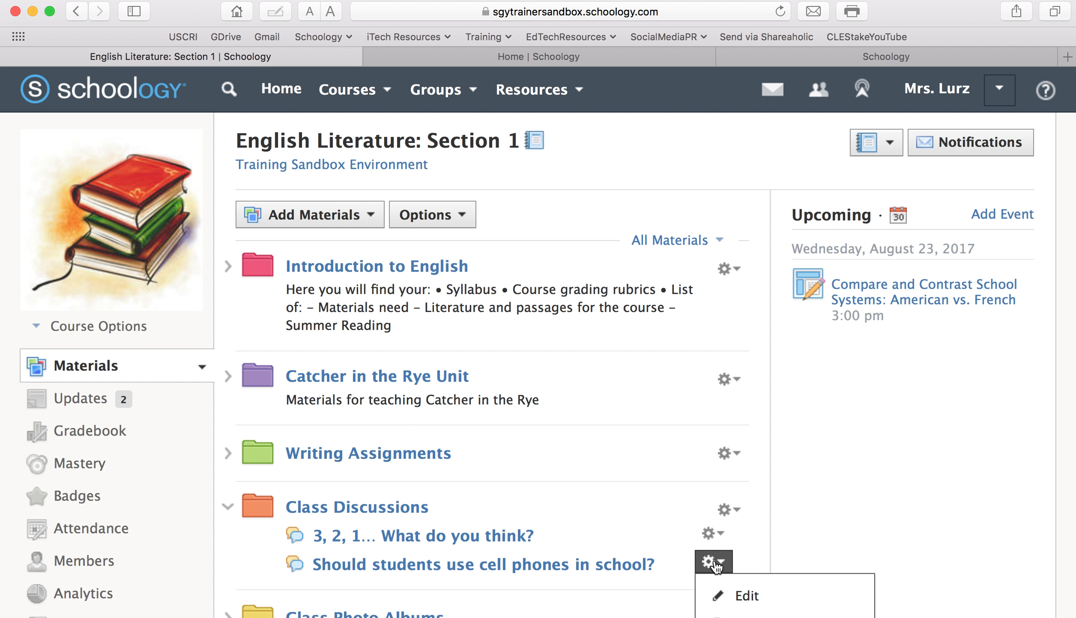
pyautogui.scroll(-5, 920, 480)
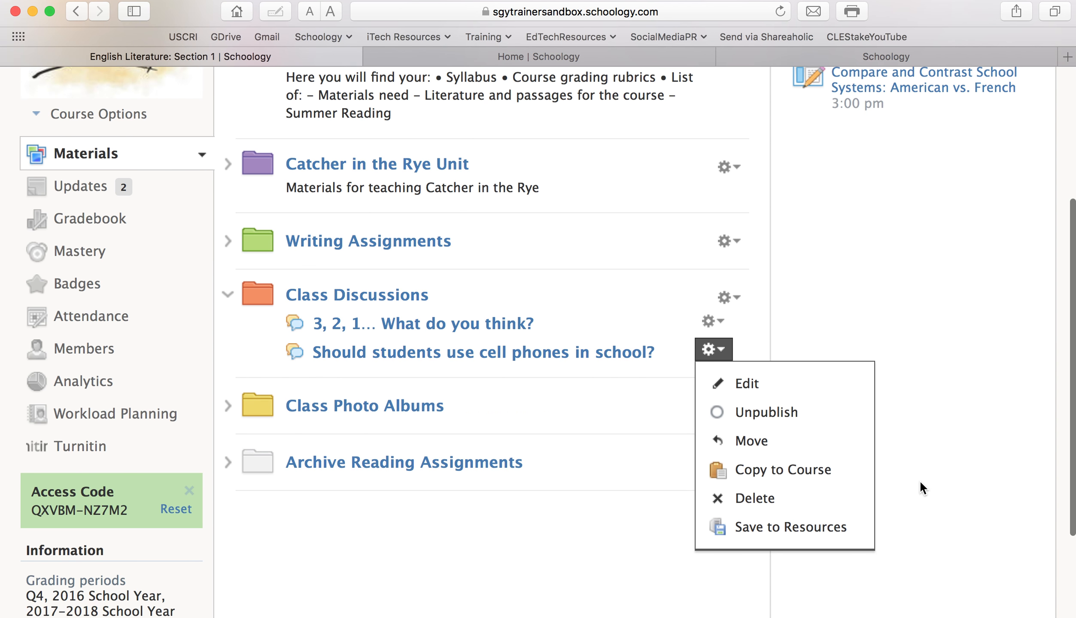
pyautogui.click(790, 388)
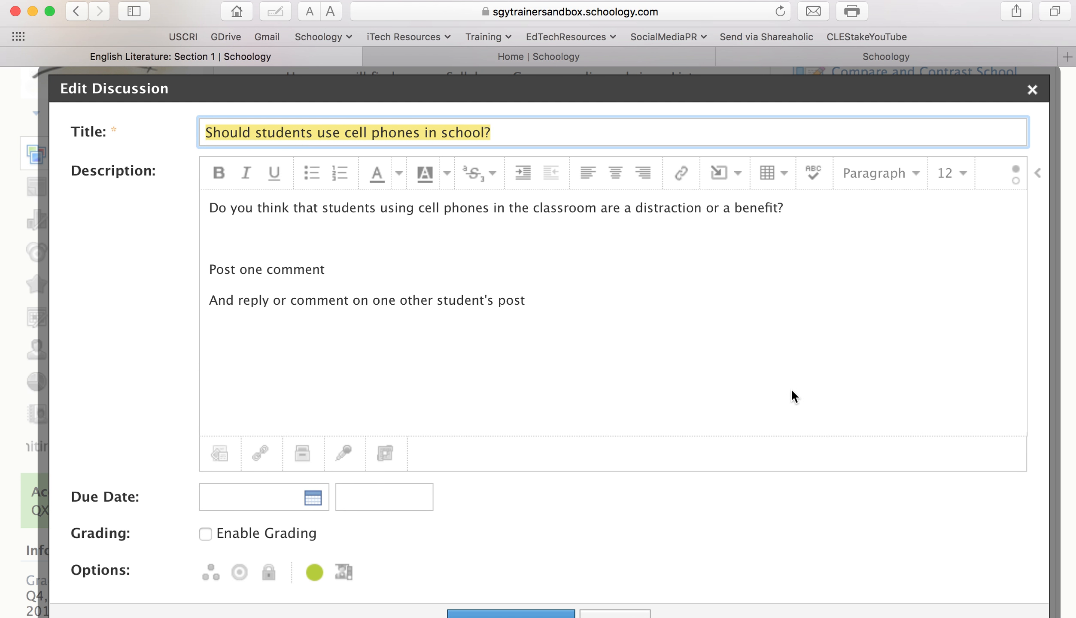
pyautogui.scroll(-3, 792, 395)
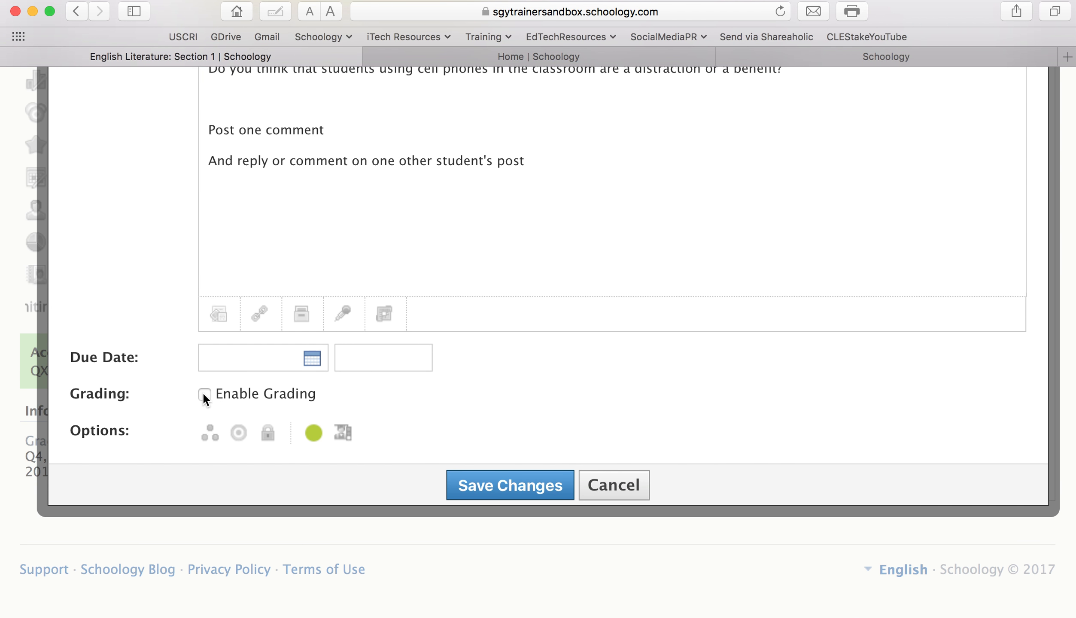
# Enable grading on the discussion with due date 5/31/17 and category Homework
pyautogui.click(203, 393)
pyautogui.scroll(-2, 360, 413)
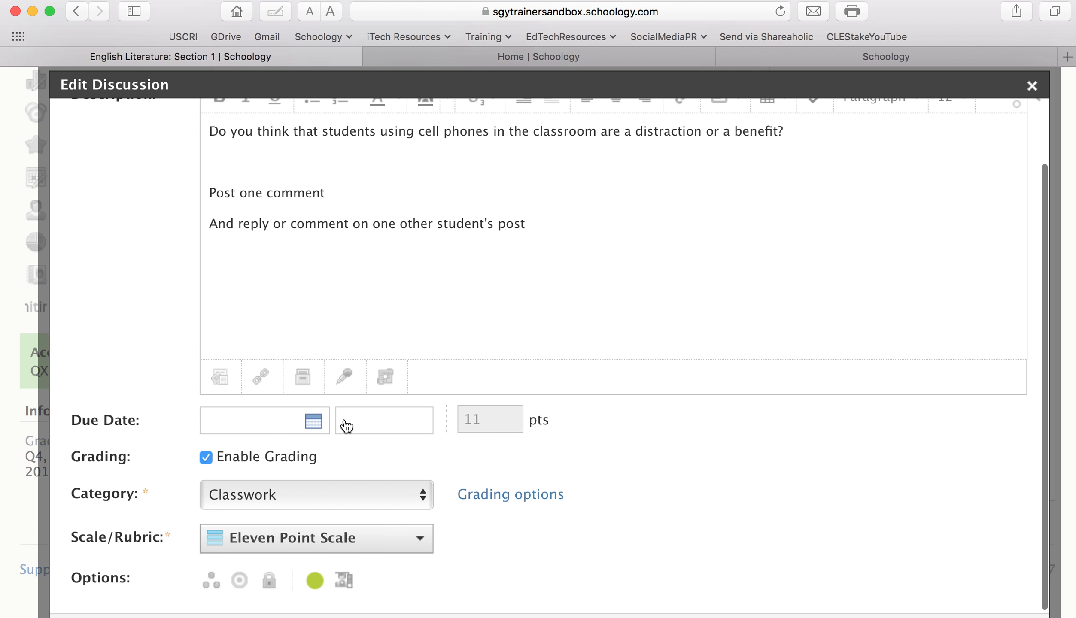
pyautogui.click(314, 422)
pyautogui.scroll(-1, 599, 495)
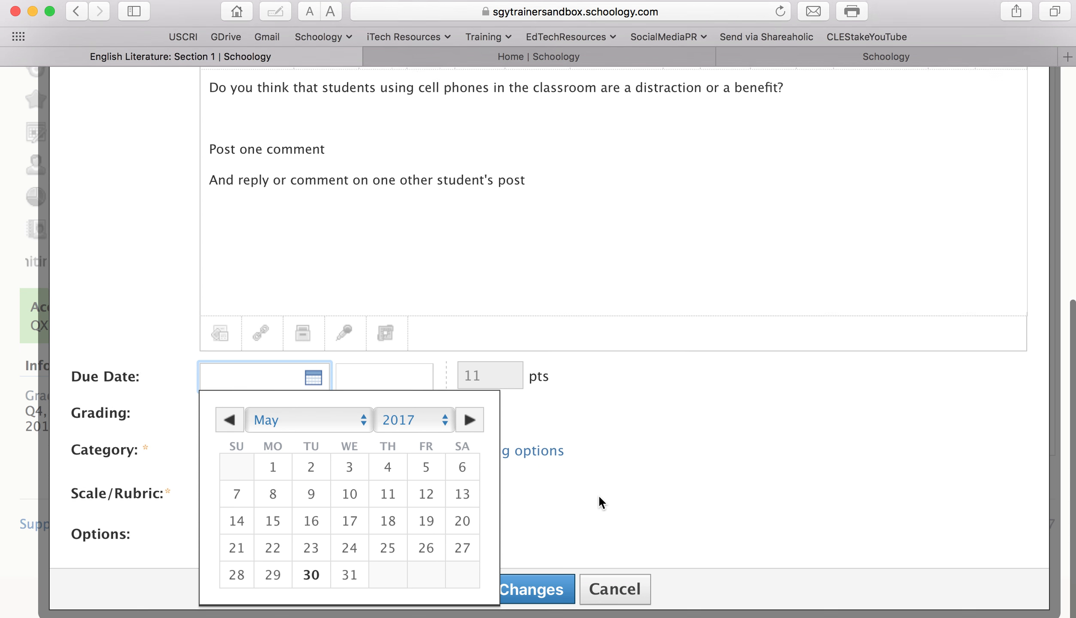
pyautogui.click(350, 575)
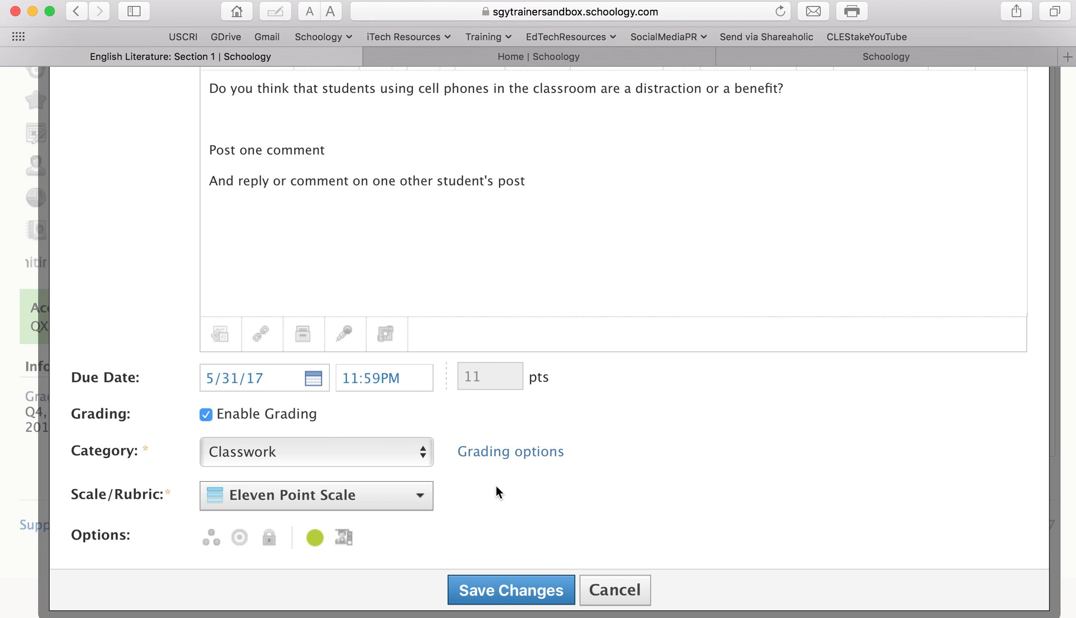
pyautogui.click(419, 450)
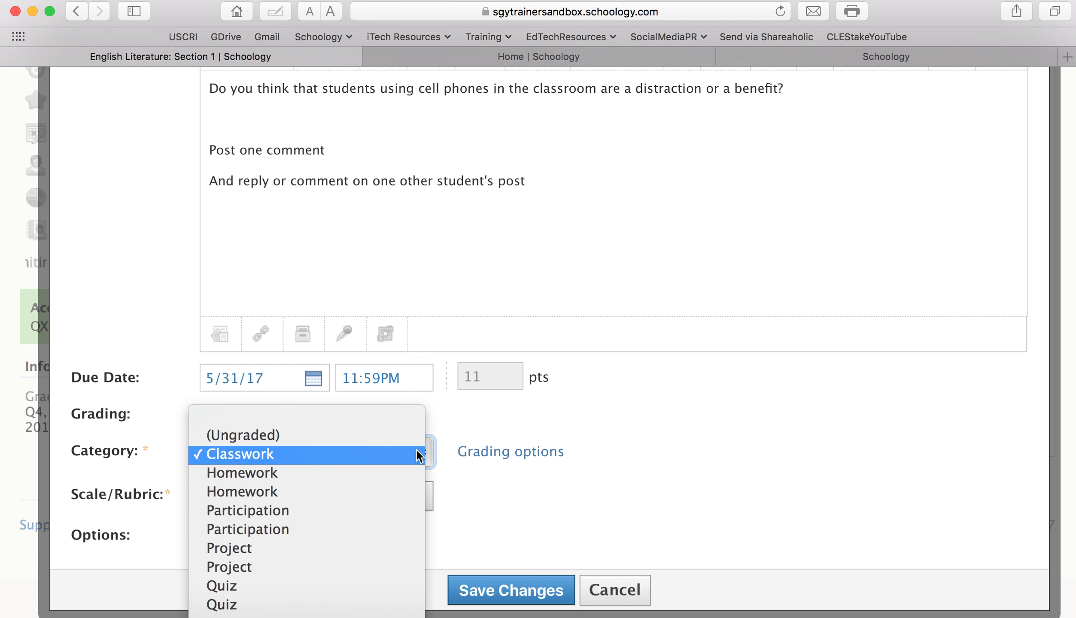
pyautogui.click(402, 472)
pyautogui.scroll(-1, 797, 380)
pyautogui.scroll(1, 797, 381)
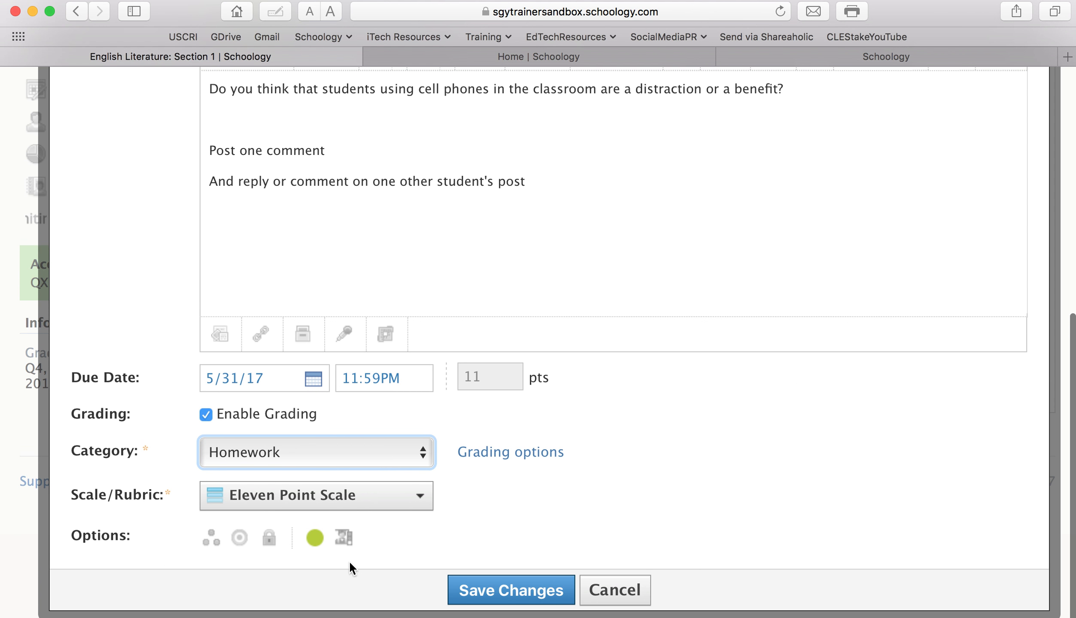
# Assign the discussion only to the AP Grading Group, save, and reload the course page
pyautogui.click(212, 542)
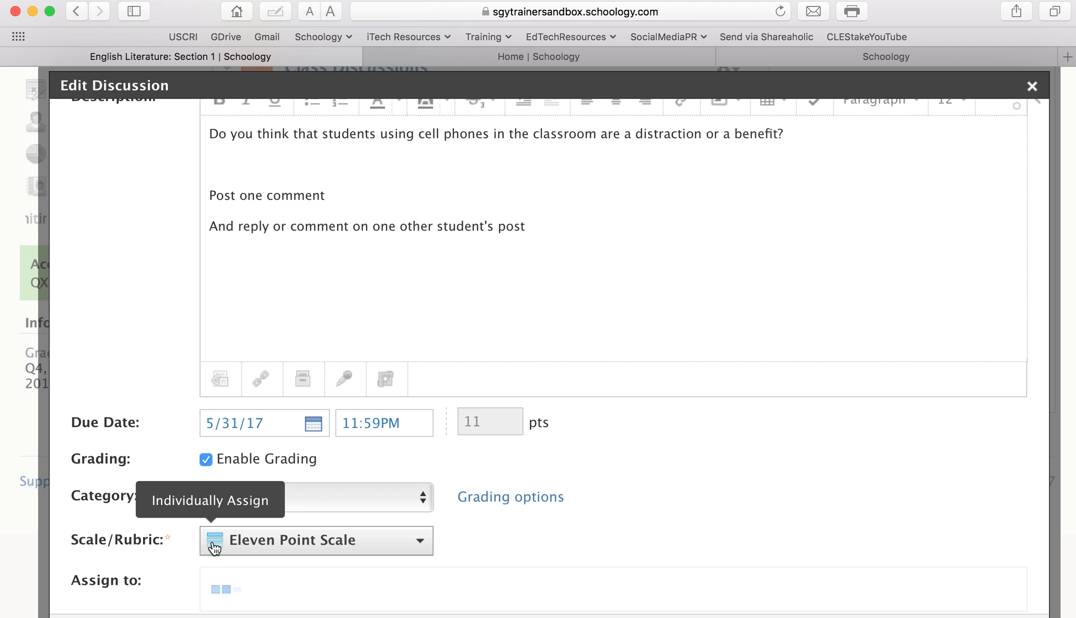
pyautogui.click(391, 585)
pyautogui.write('AP')
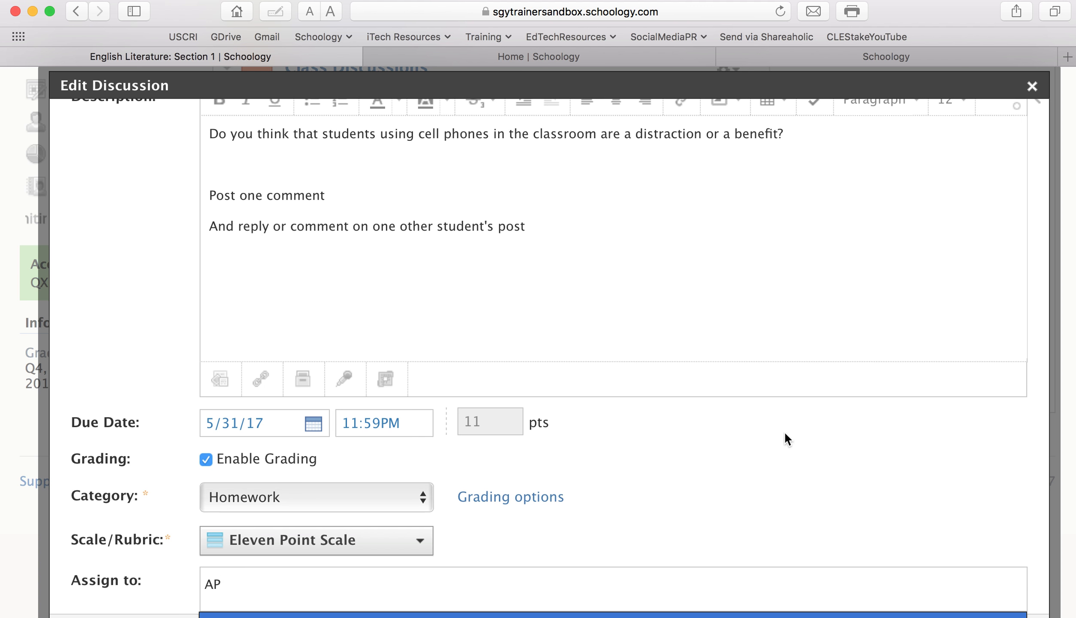
pyautogui.scroll(-3, 787, 439)
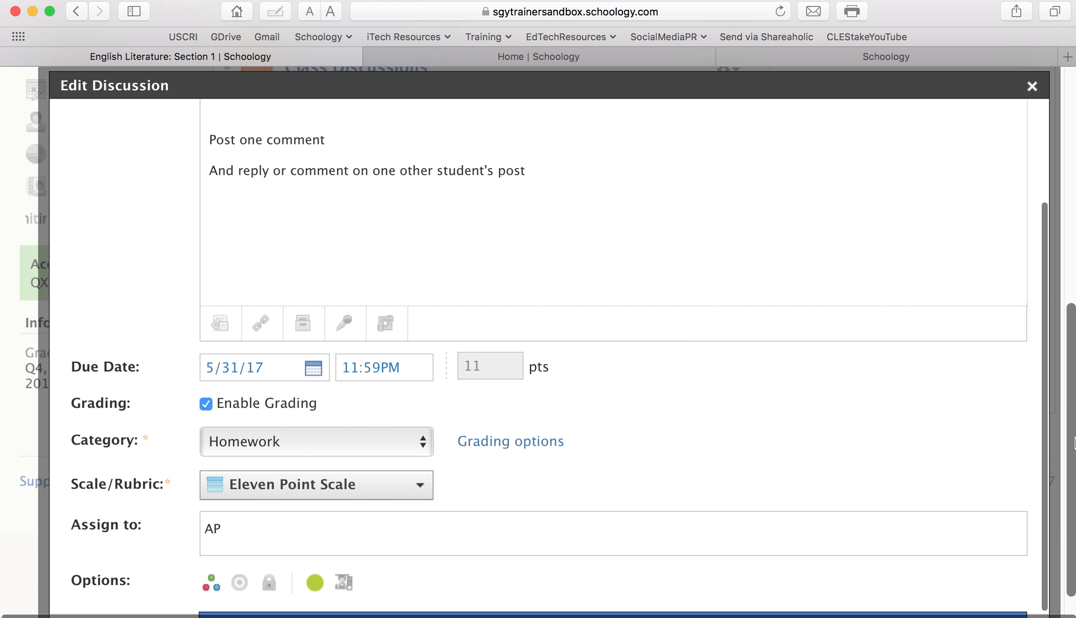
pyautogui.scroll(-2, 1075, 439)
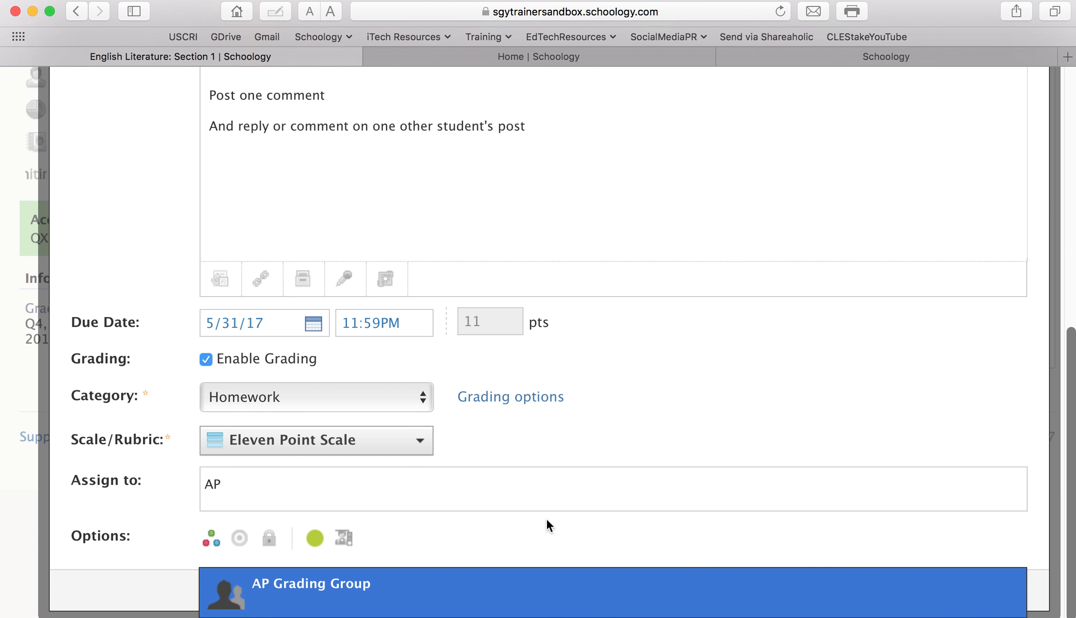
pyautogui.click(269, 594)
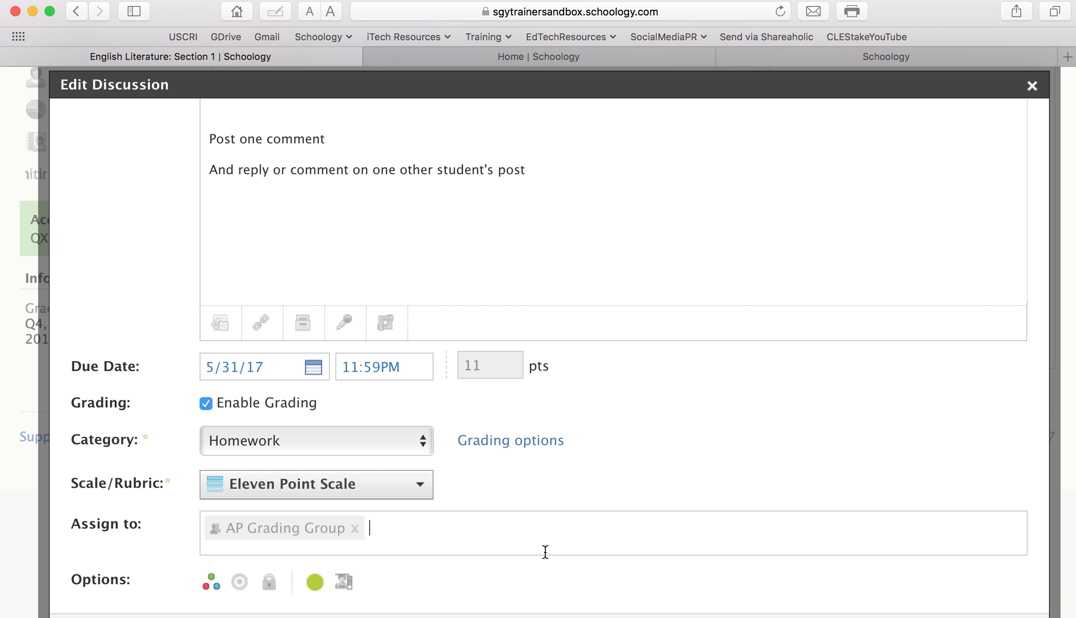
pyautogui.scroll(-3, 688, 481)
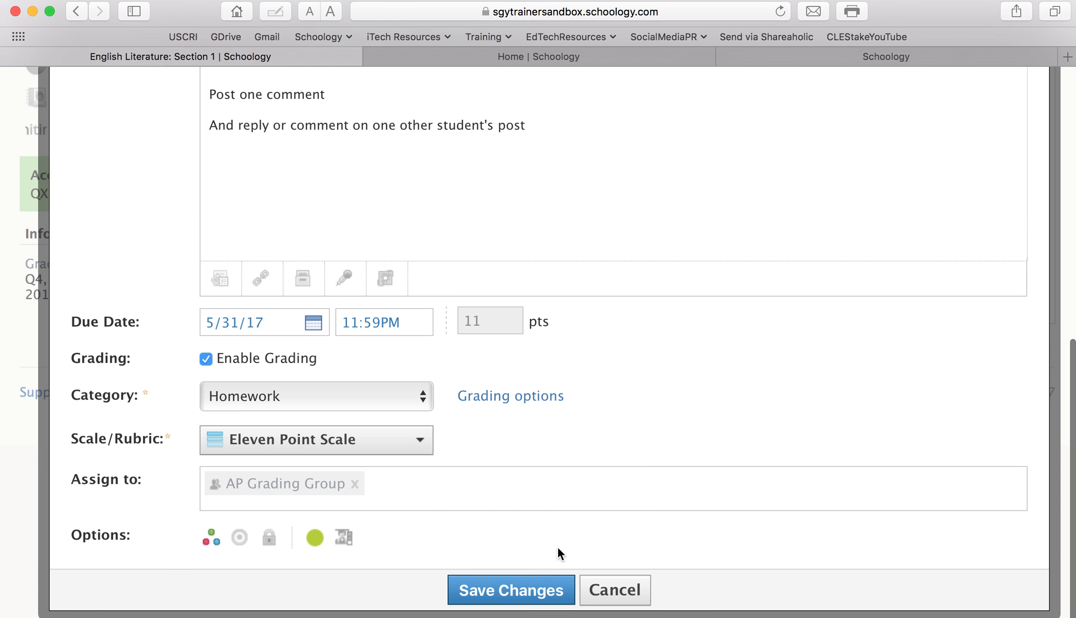
pyautogui.click(544, 584)
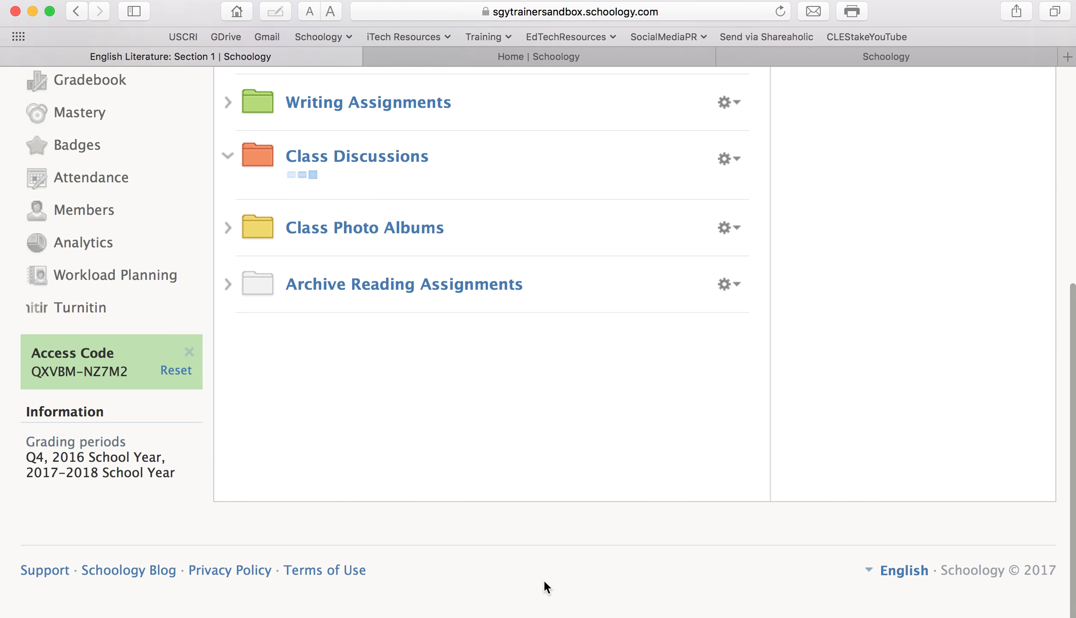
pyautogui.click(781, 13)
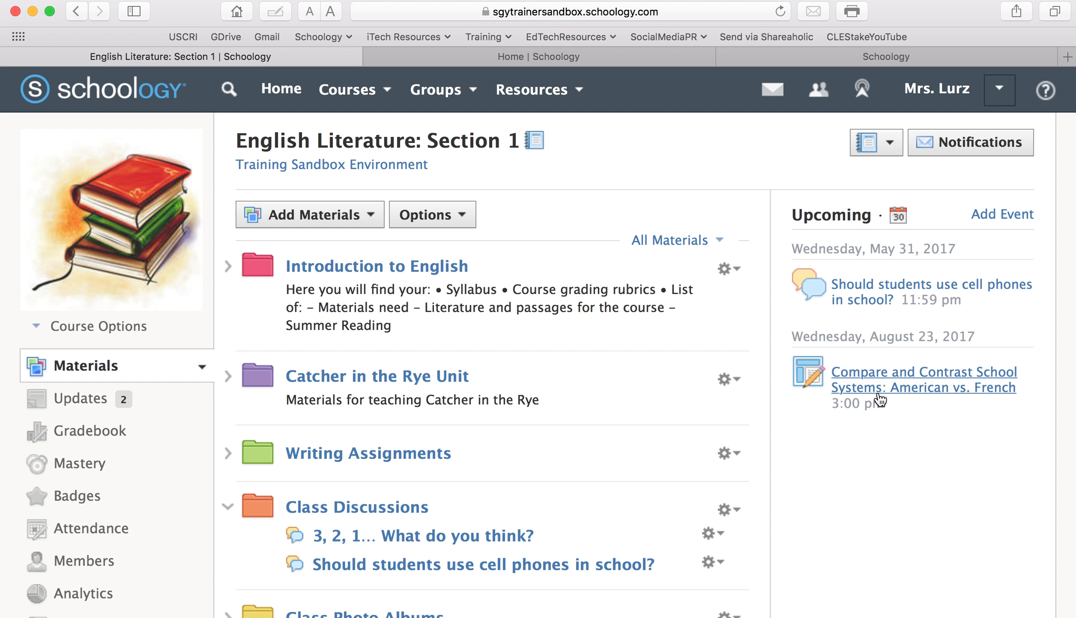
# Open the English Literature: Section 1 gradebook to see the 11-point cell-phone discussion column
pyautogui.click(90, 434)
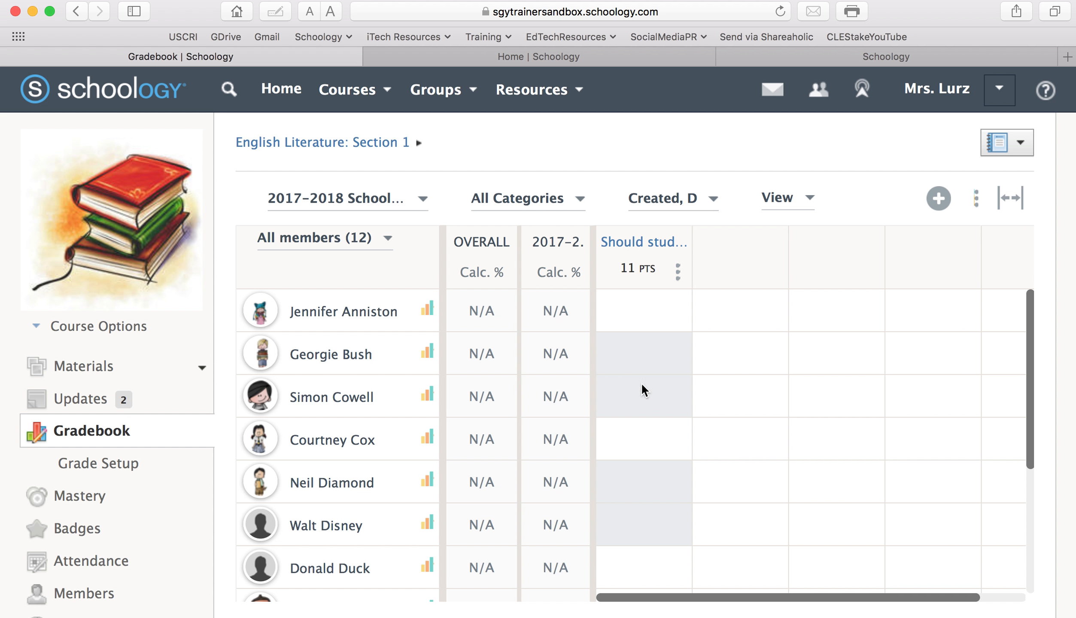
# Check several students' discussion-column cells in the gradebook, then return to the course materials page
pyautogui.click(634, 312)
pyautogui.click(639, 447)
pyautogui.scroll(-5, 640, 539)
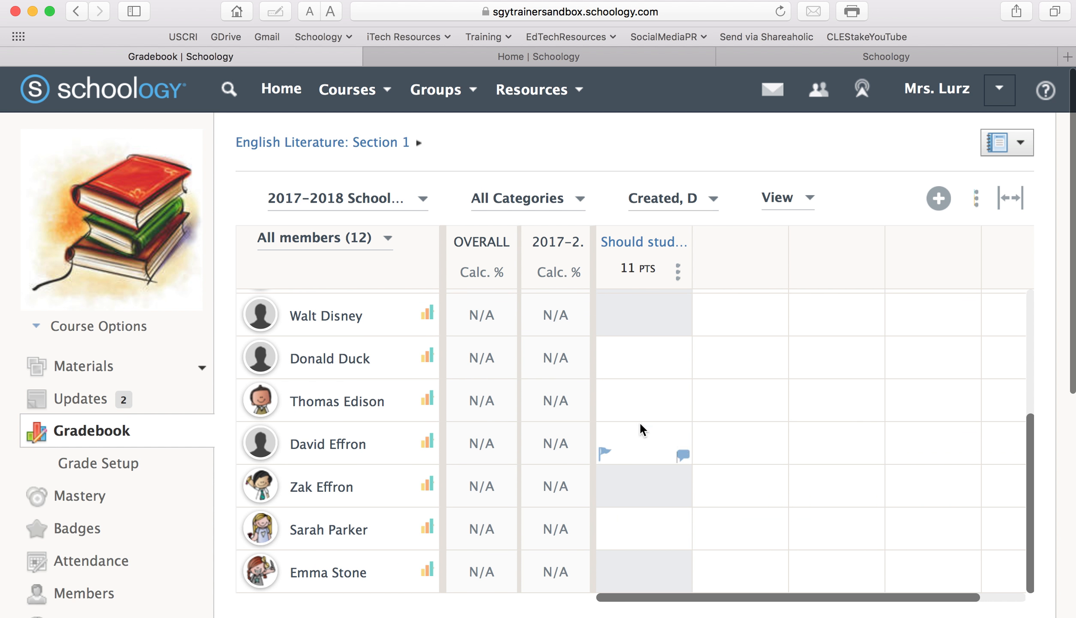
pyautogui.scroll(5, 633, 440)
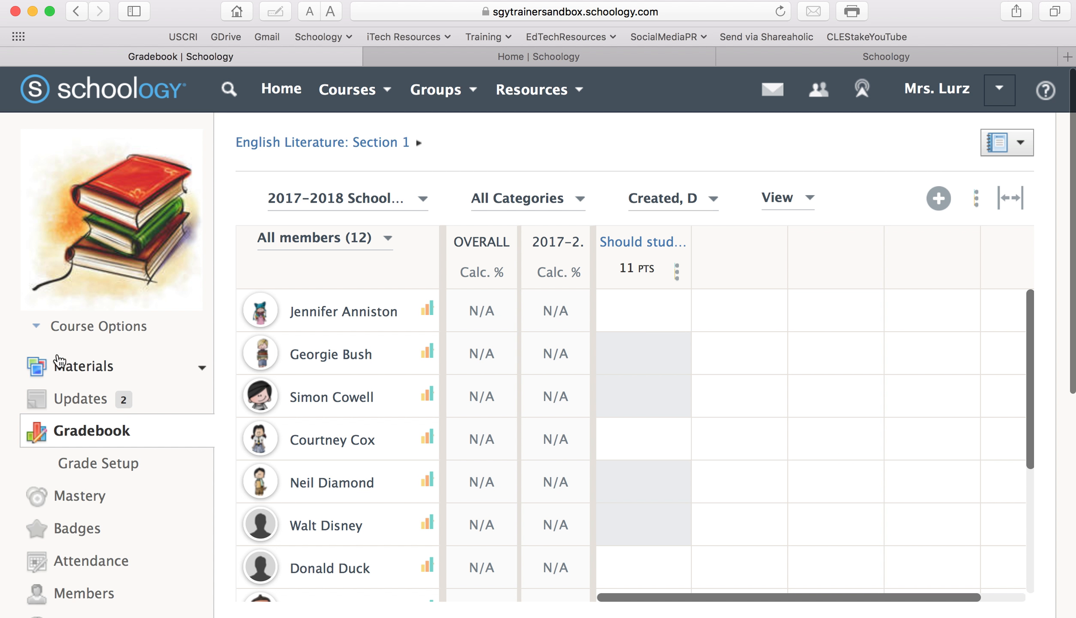
pyautogui.click(72, 371)
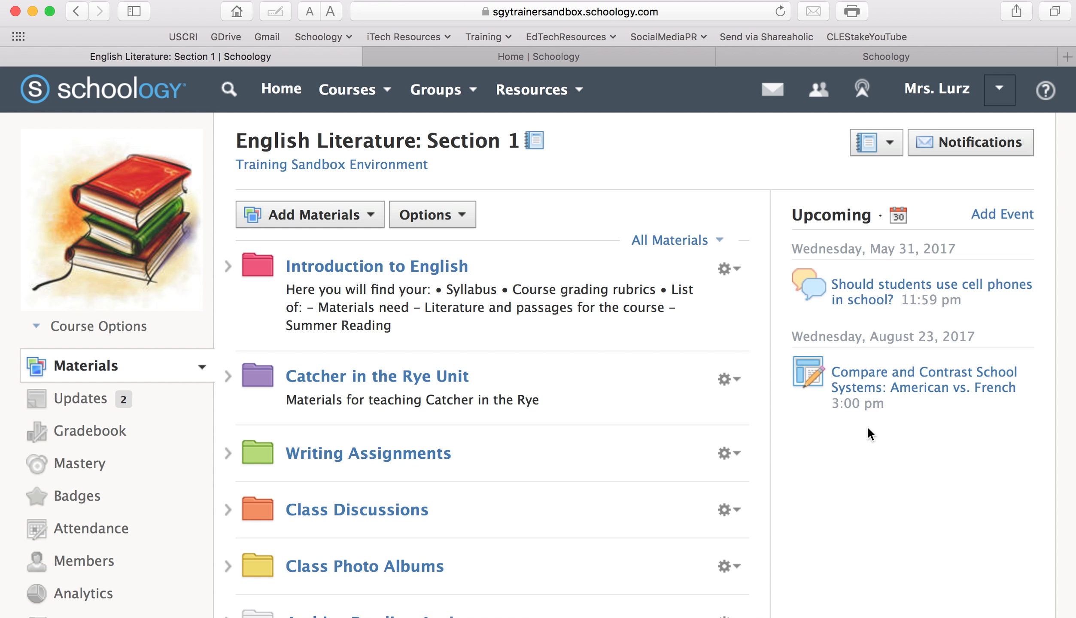
# Open the English Literature: Section 1 Members page with its three grading groups
pyautogui.scroll(-5, 868, 426)
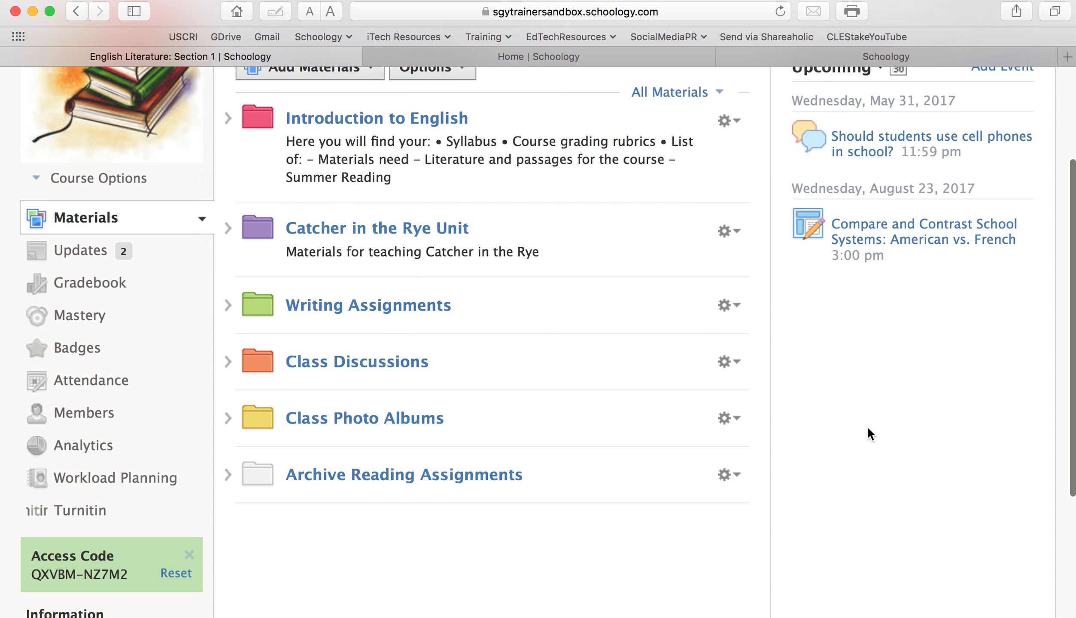
pyautogui.click(82, 416)
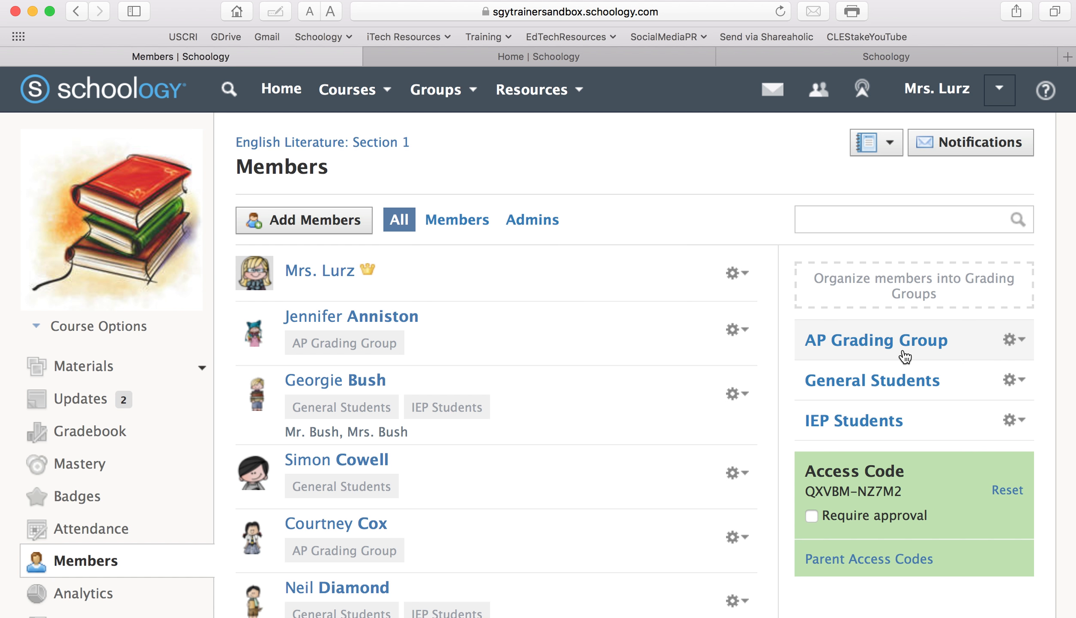
# Drop the first student from AP Grading Group, leaving five, and view their greyed gradebook cell
pyautogui.click(1017, 344)
pyautogui.click(1008, 370)
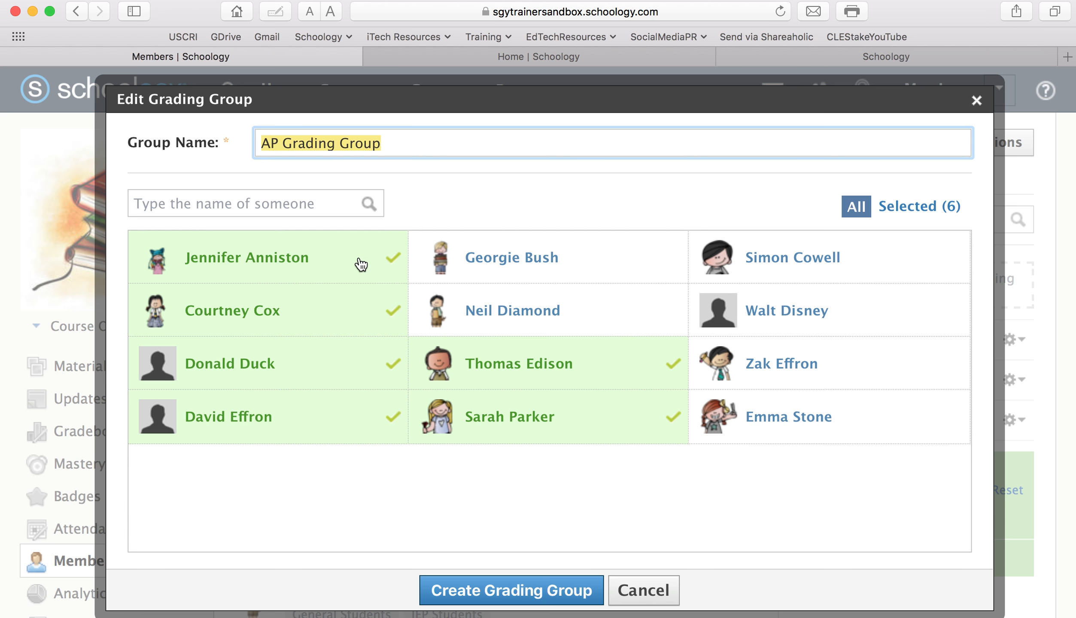
pyautogui.click(361, 264)
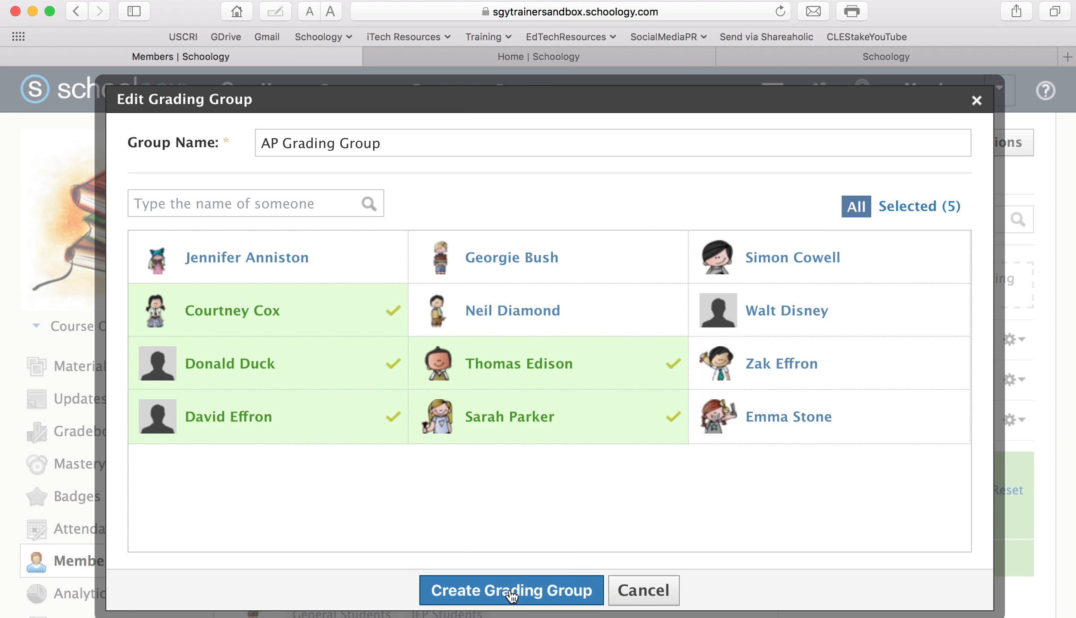
pyautogui.click(511, 591)
pyautogui.click(88, 431)
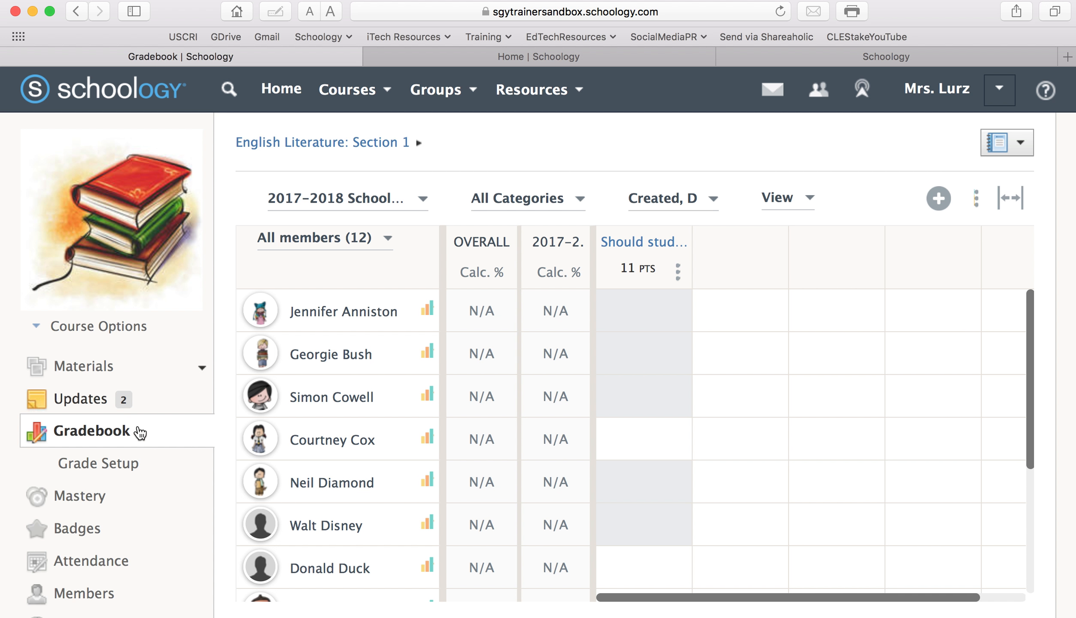
# Add the removed student back to AP Grading Group, restoring six members
pyautogui.click(93, 594)
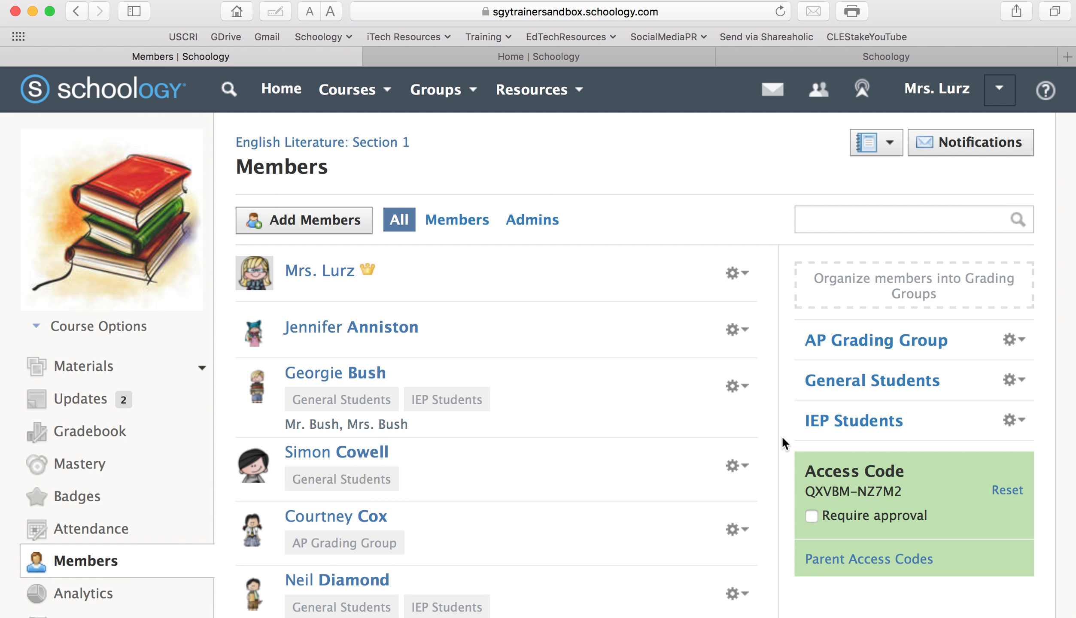
pyautogui.click(1014, 339)
pyautogui.click(1012, 379)
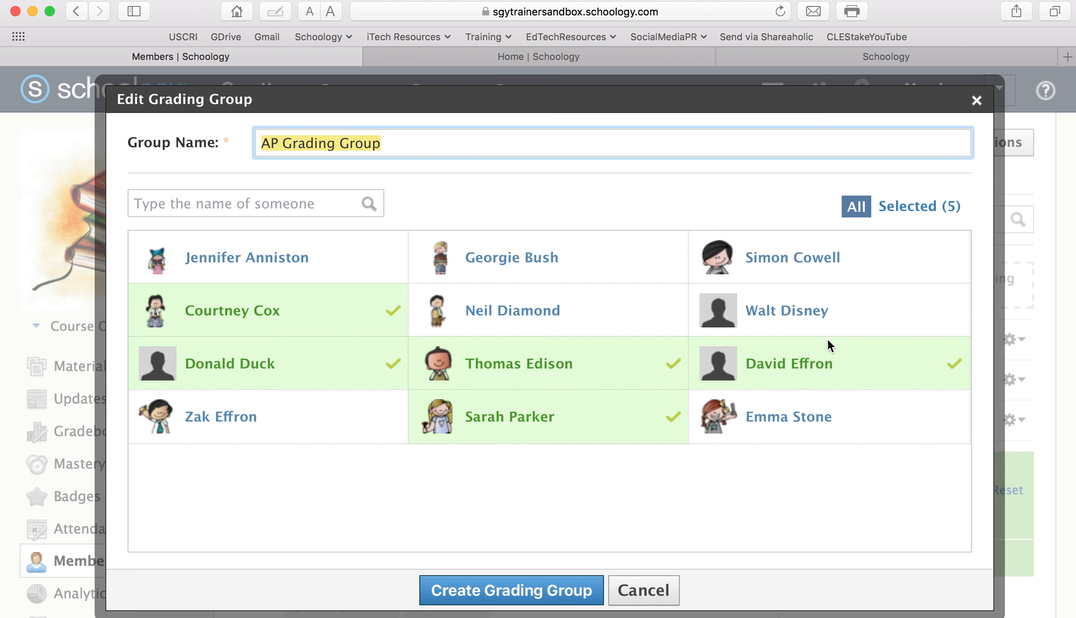
pyautogui.click(305, 258)
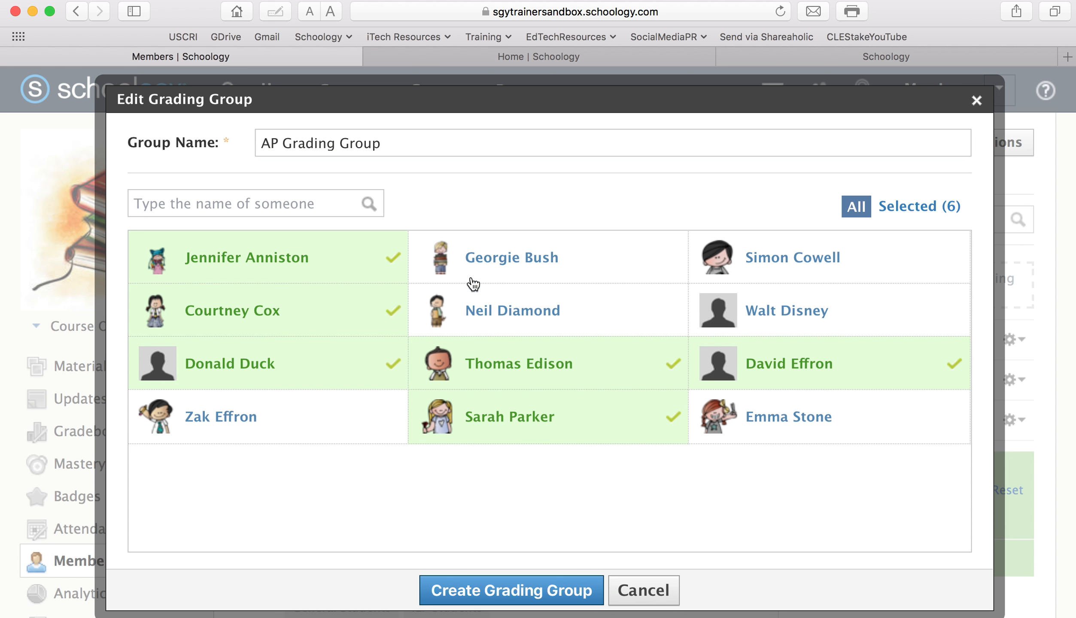
pyautogui.click(540, 601)
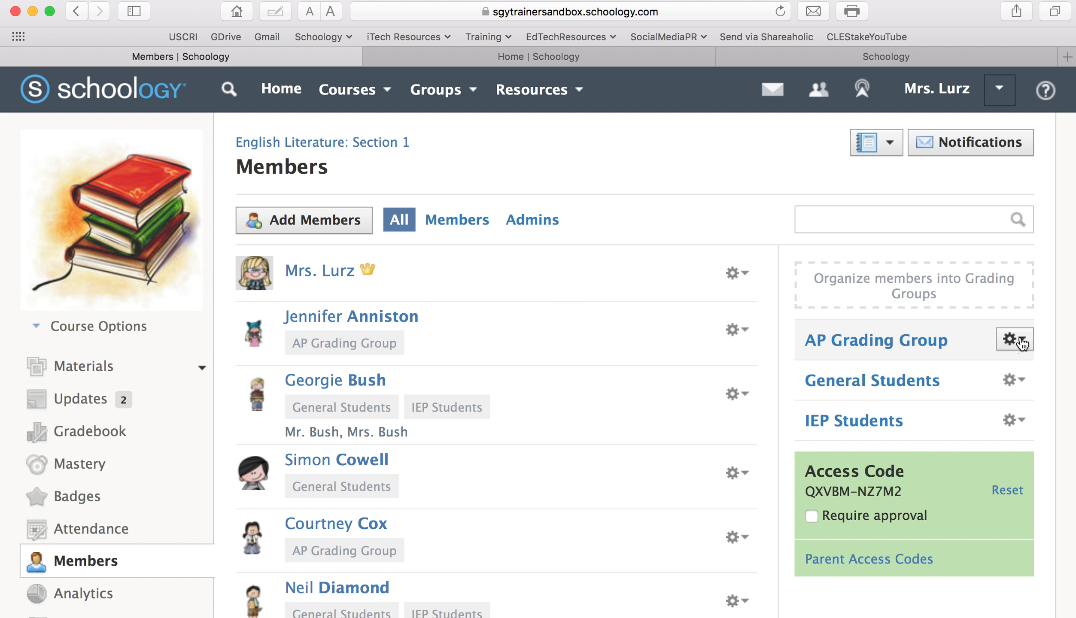
# Create the 'AP Group as of 5/30' grading group with six students, then view the gradebook
pyautogui.moveTo(928, 293)
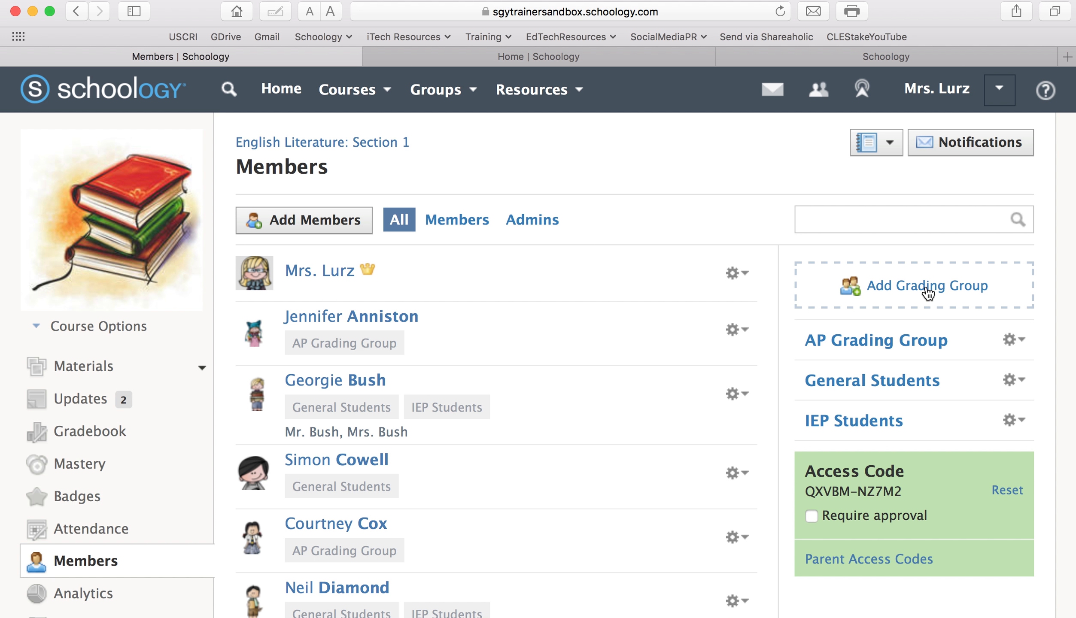
pyautogui.click(928, 293)
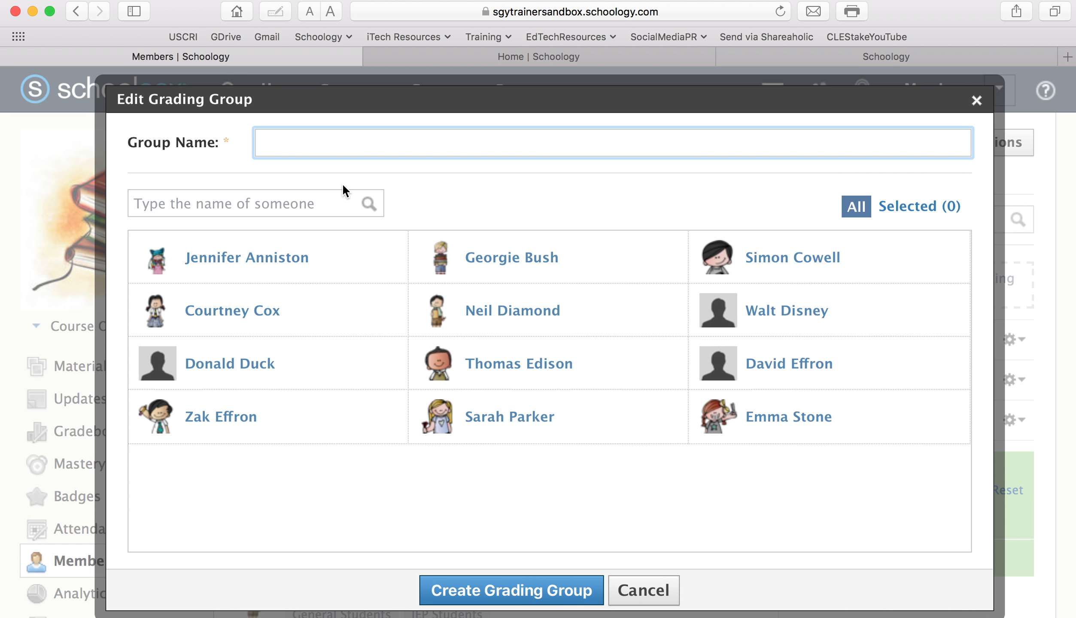
pyautogui.write('AP Group as of 5/30')
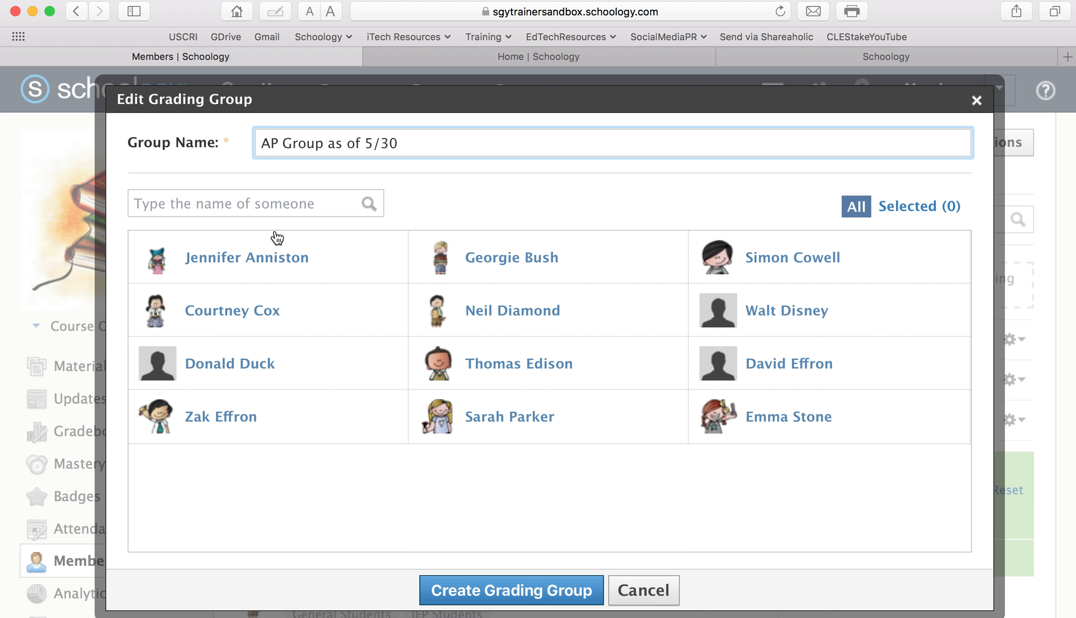
pyautogui.click(297, 315)
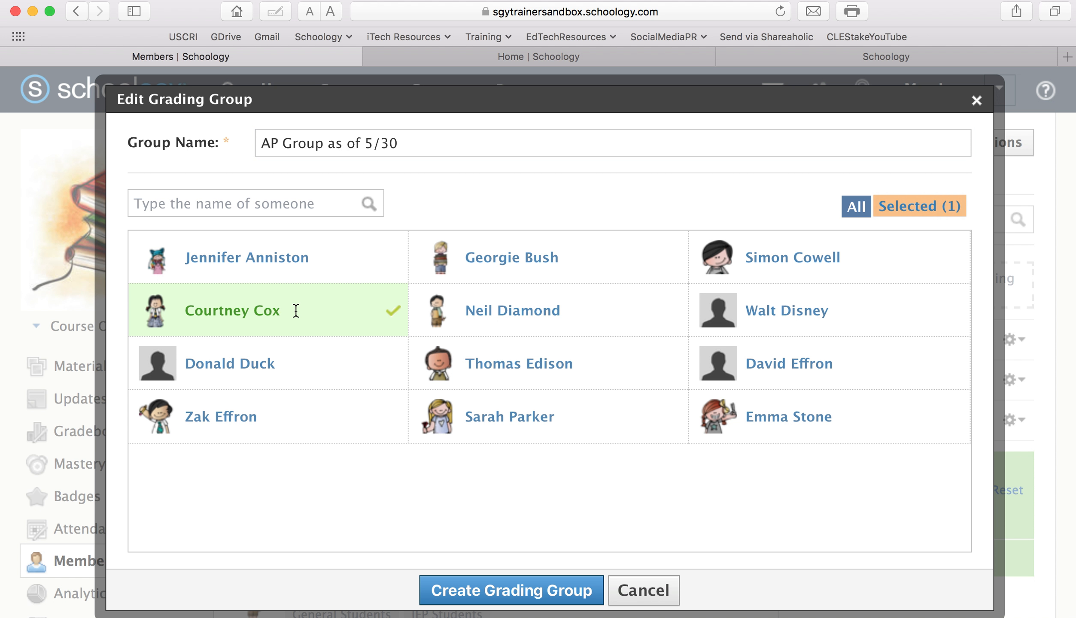
pyautogui.click(300, 372)
pyautogui.click(306, 417)
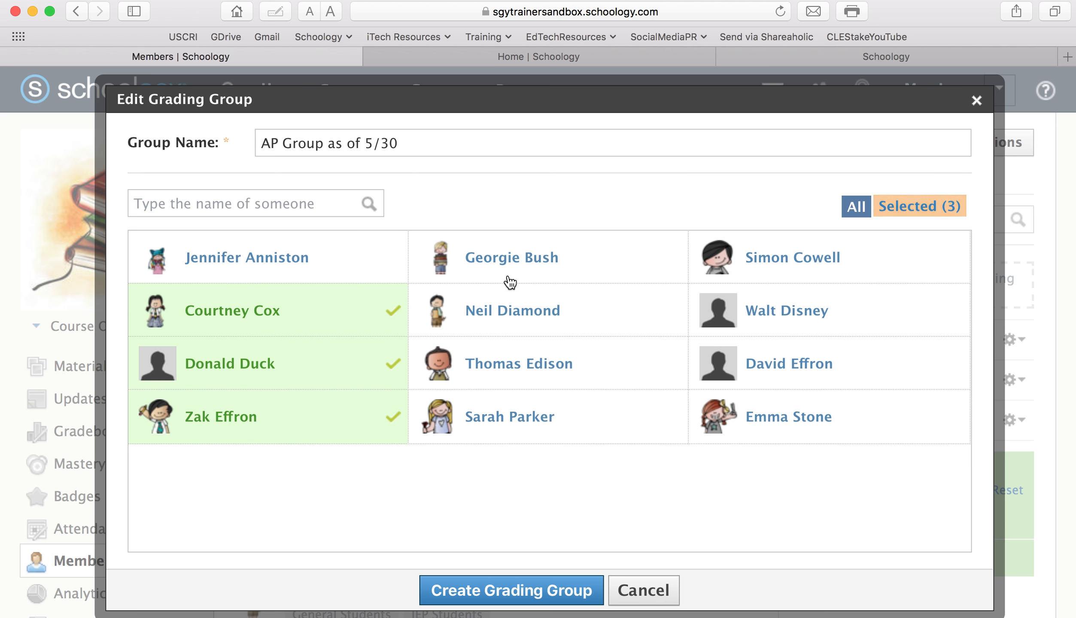
pyautogui.click(510, 378)
pyautogui.click(517, 436)
pyautogui.click(757, 423)
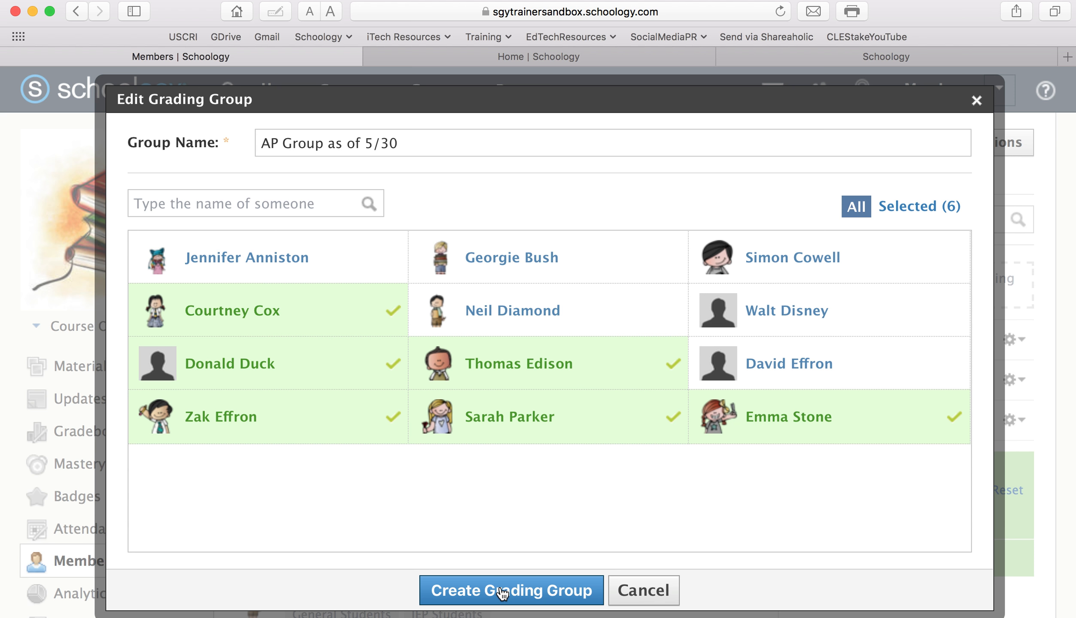
pyautogui.click(477, 597)
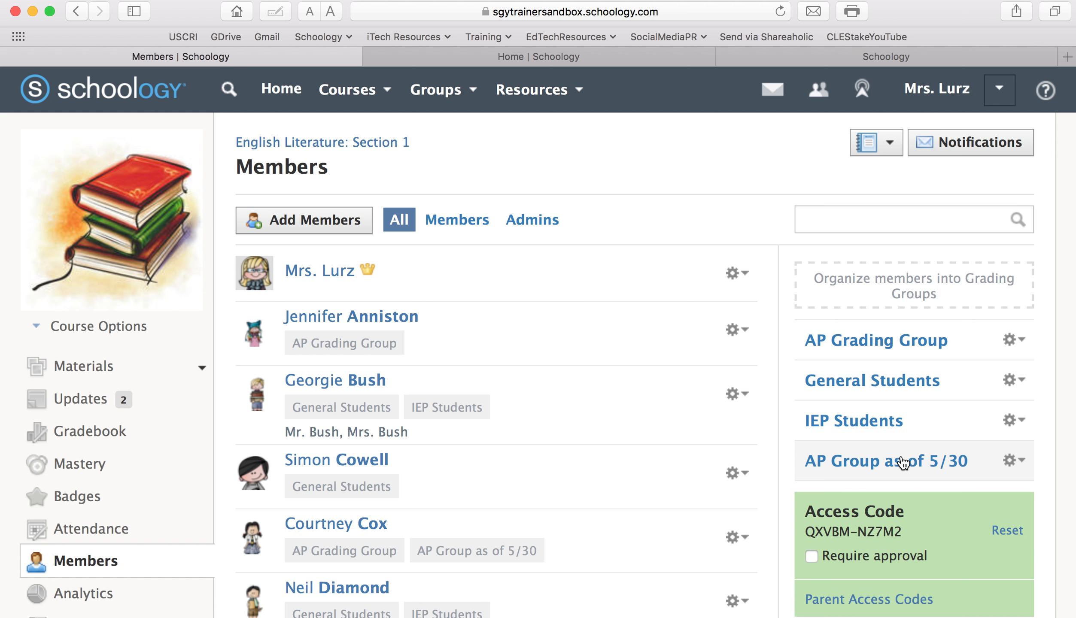
pyautogui.click(101, 436)
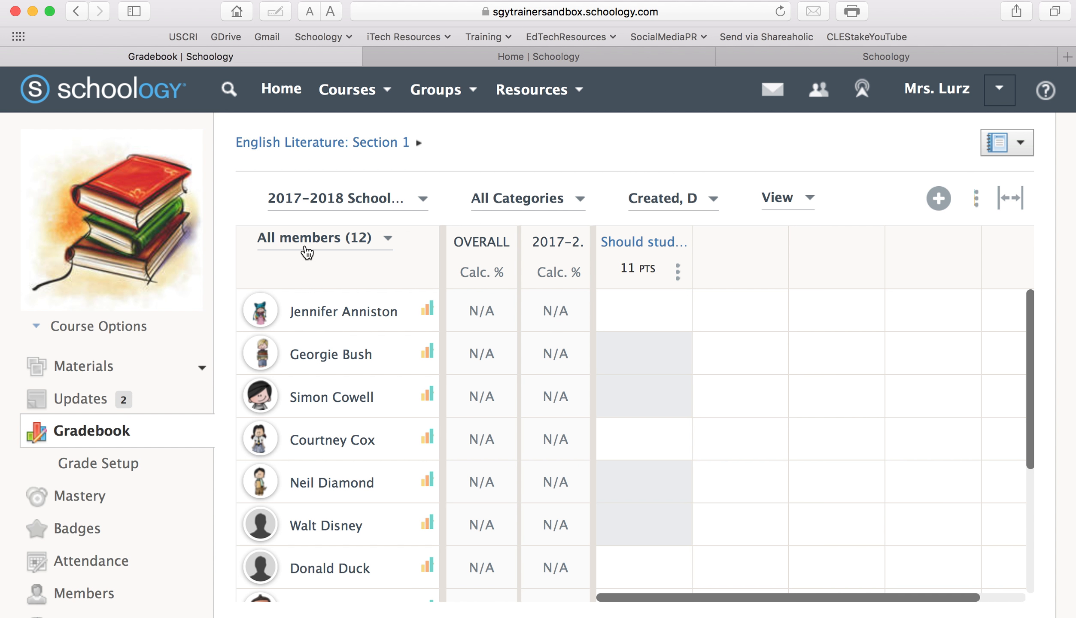
# Filter the gradebook to IEP Students, then to AP Grading Group
pyautogui.click(389, 240)
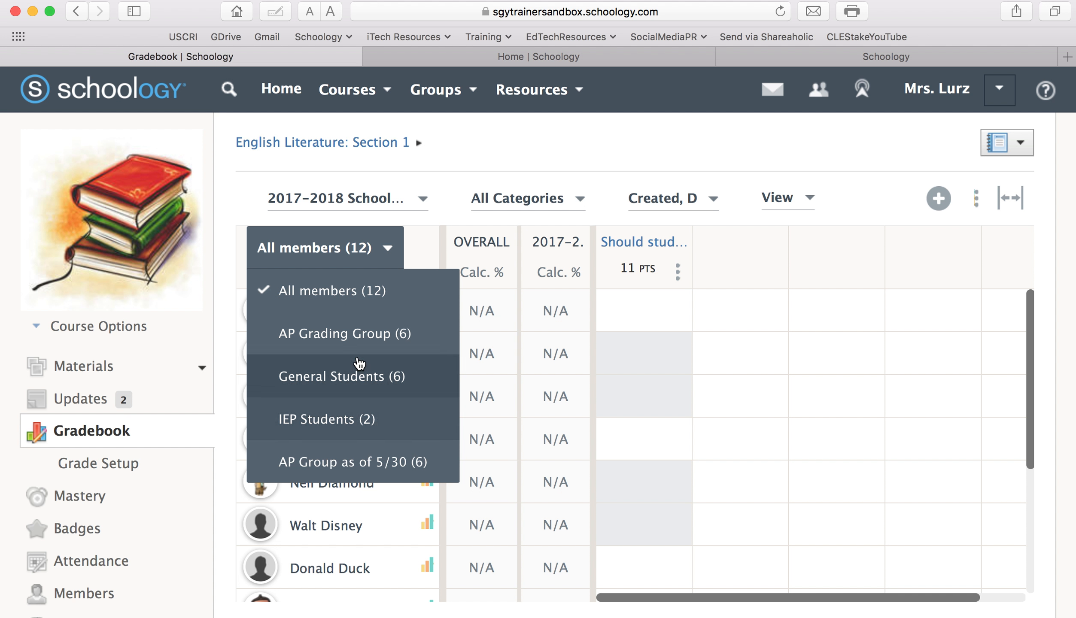
pyautogui.click(359, 431)
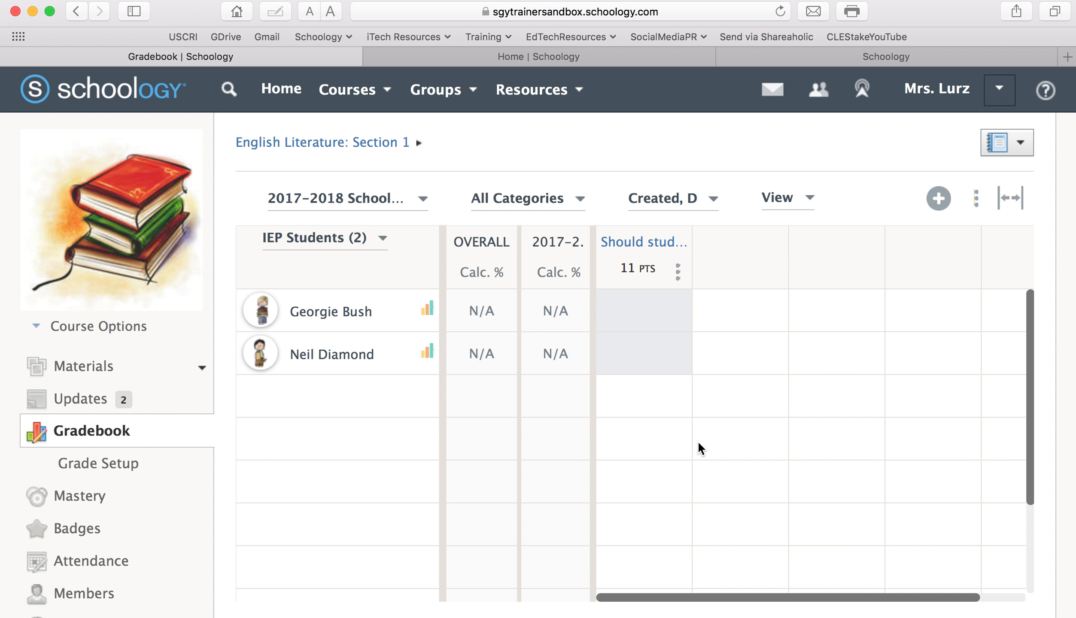
pyautogui.click(380, 243)
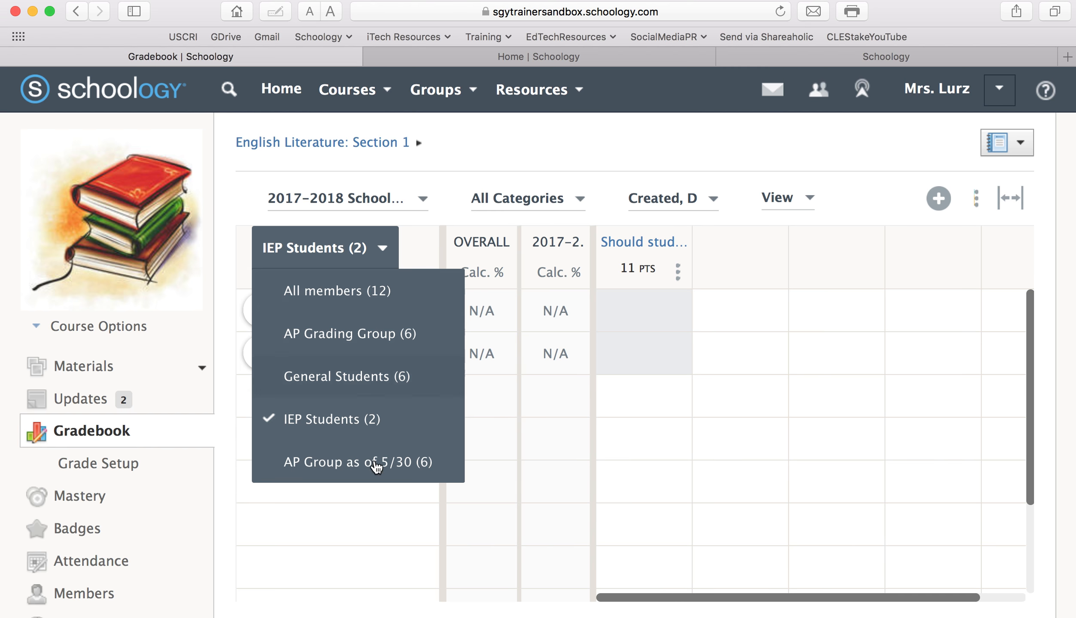
pyautogui.click(366, 336)
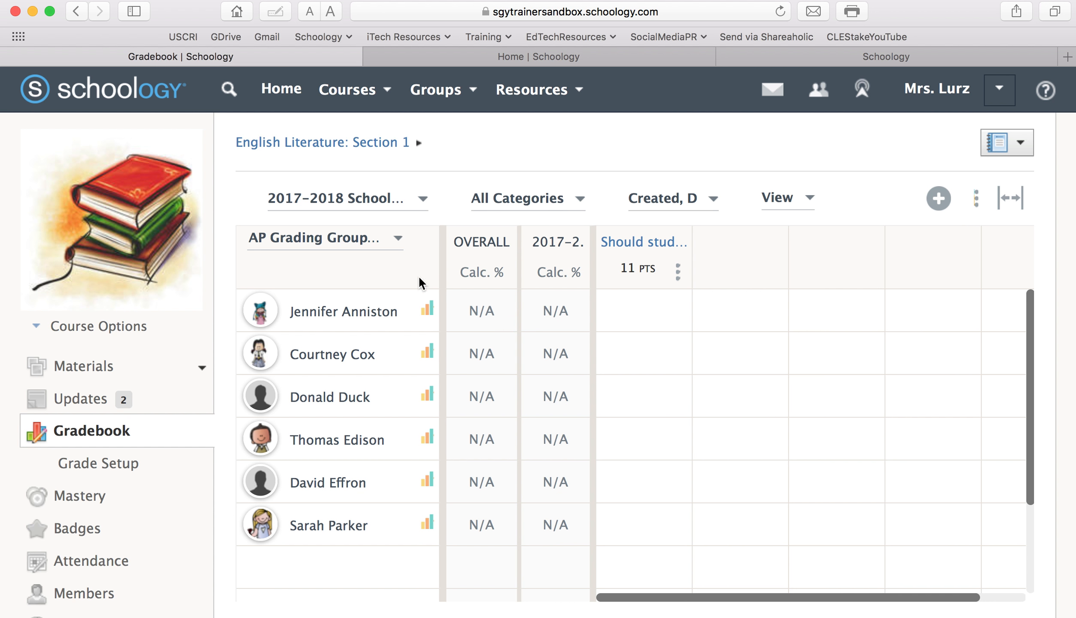
# Reset the gradebook filter to all twelve members and go to the course materials
pyautogui.click(399, 241)
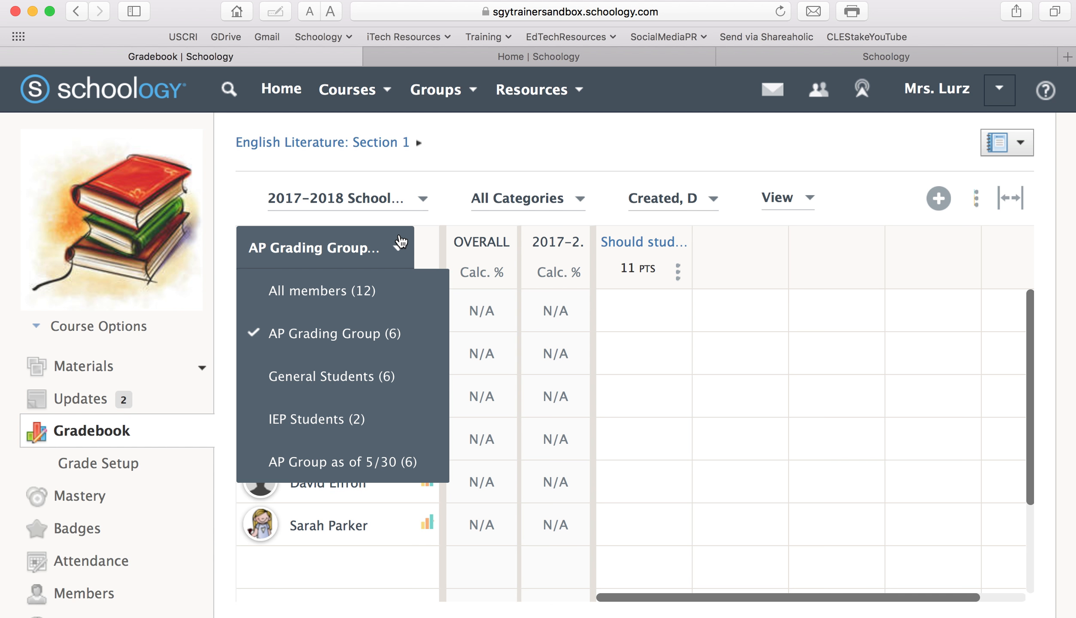
pyautogui.click(399, 241)
pyautogui.click(975, 199)
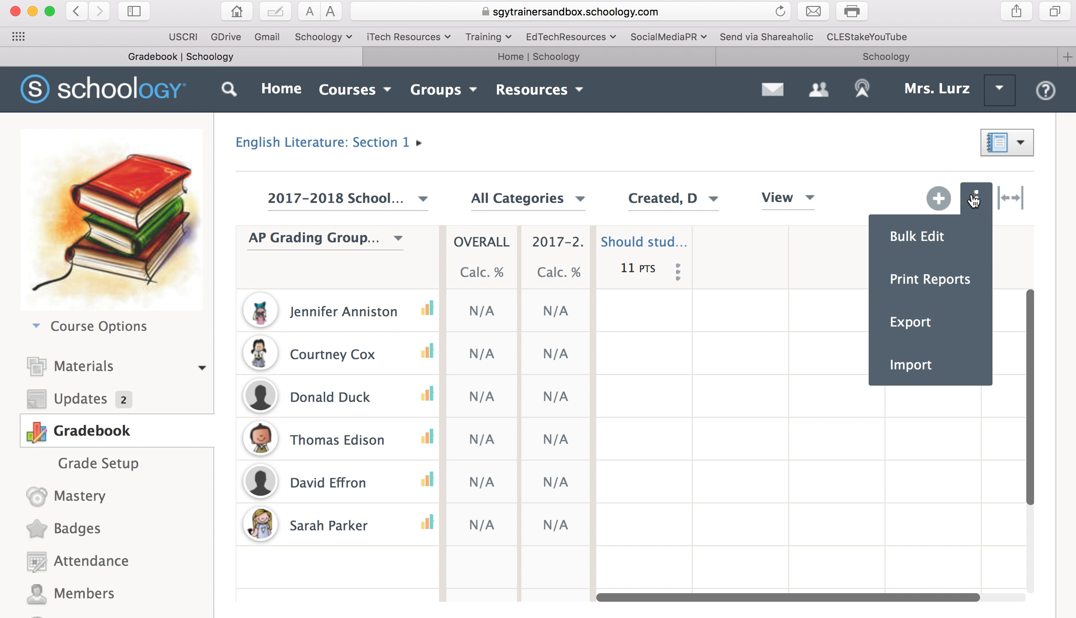
pyautogui.click(857, 140)
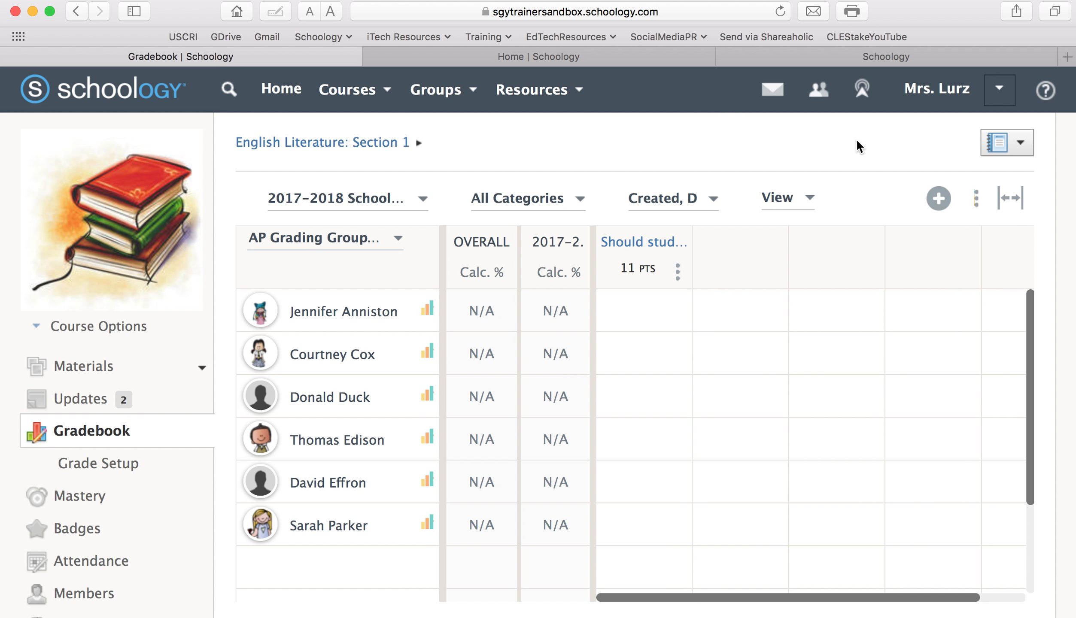
pyautogui.click(399, 241)
pyautogui.click(362, 286)
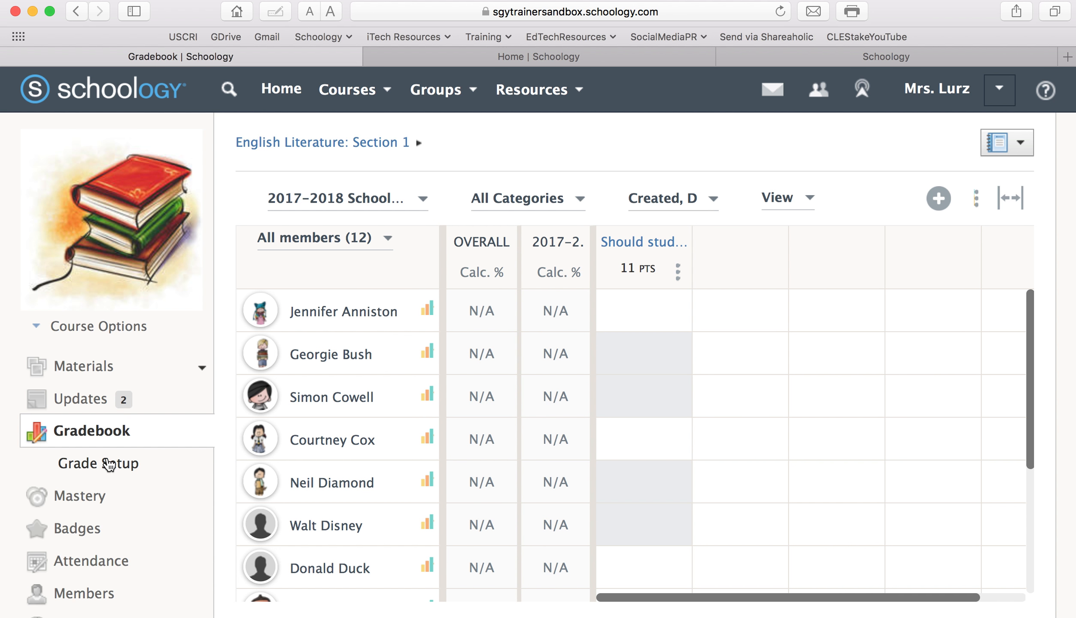
pyautogui.click(108, 370)
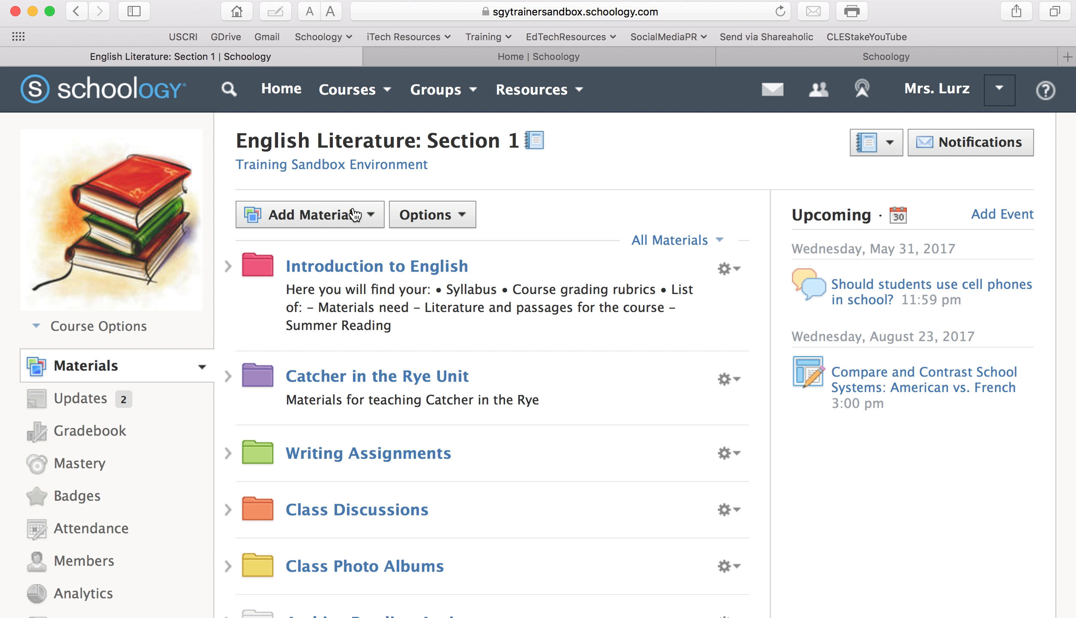
pyautogui.click(355, 214)
pyautogui.click(351, 281)
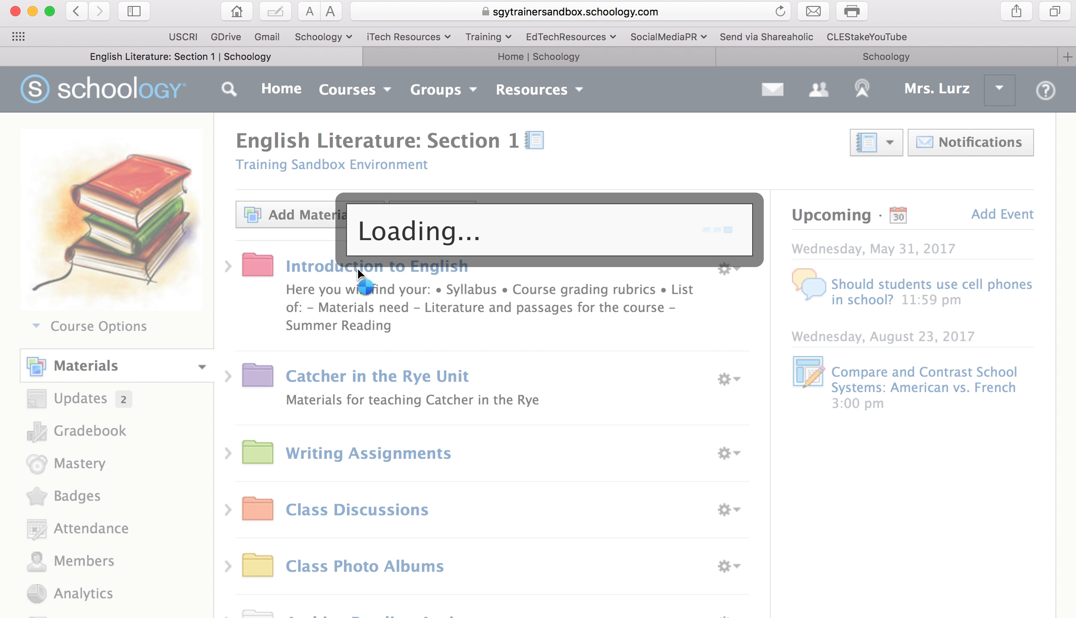
pyautogui.scroll(-5, 357, 273)
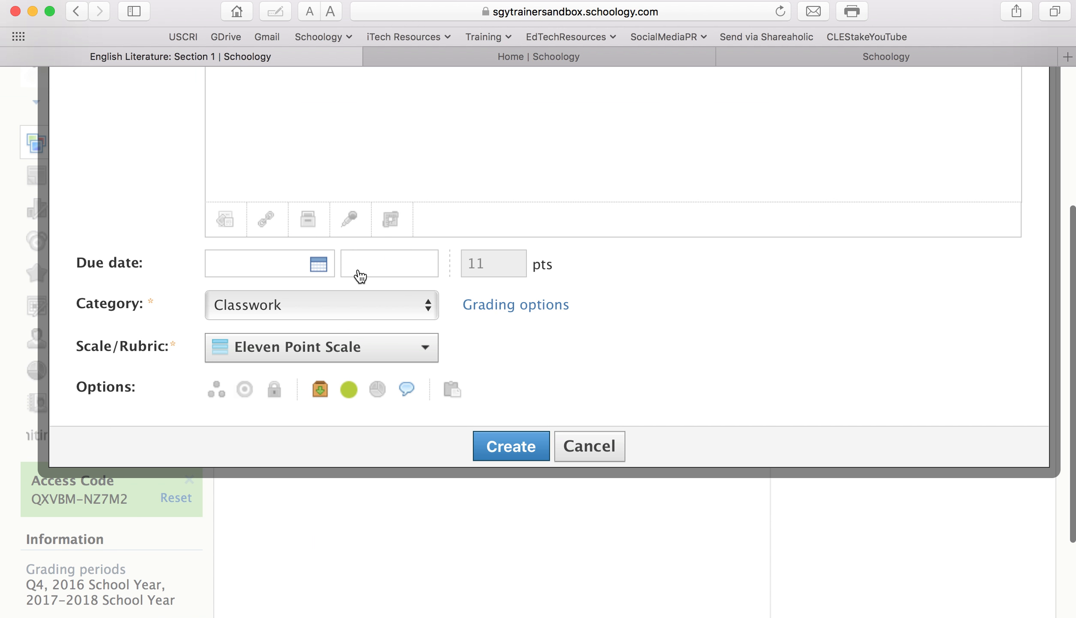
pyautogui.scroll(5, 224, 394)
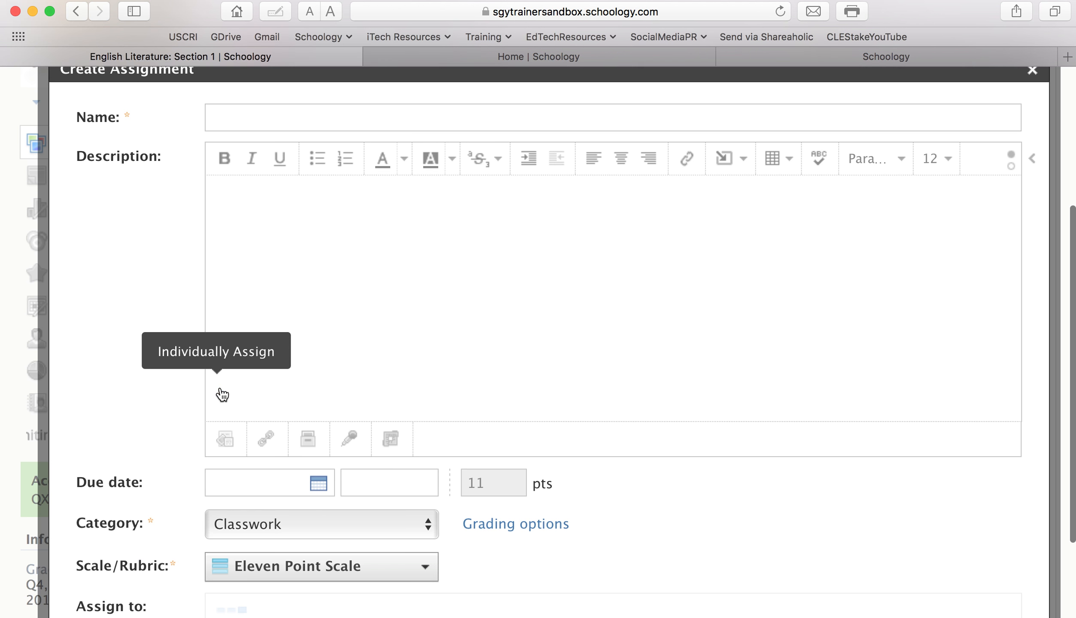
pyautogui.scroll(-1, 283, 523)
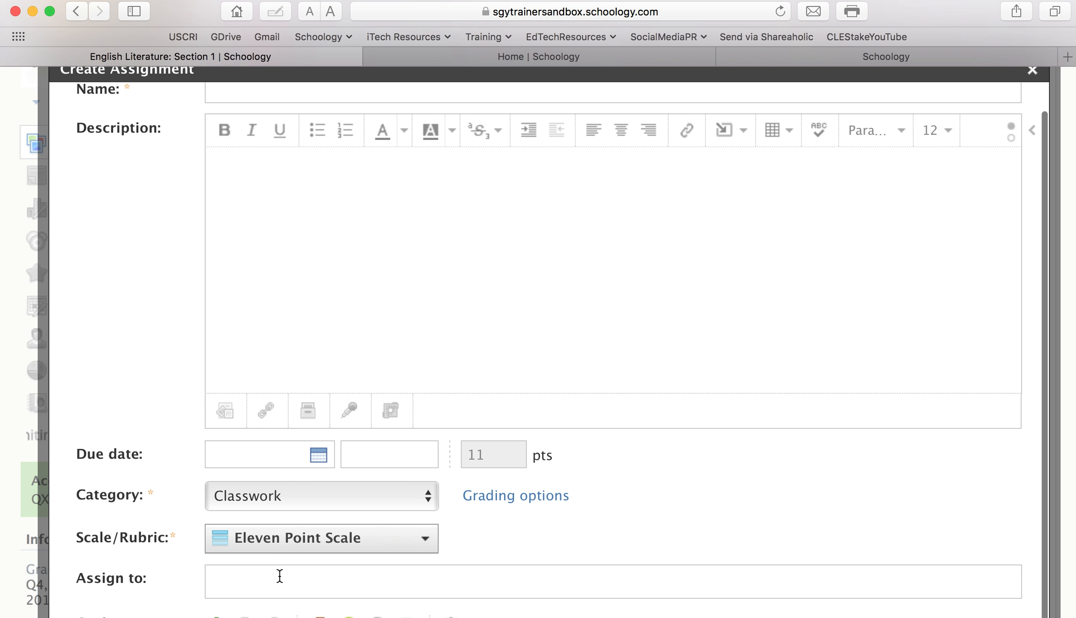
pyautogui.click(320, 573)
pyautogui.write('AP')
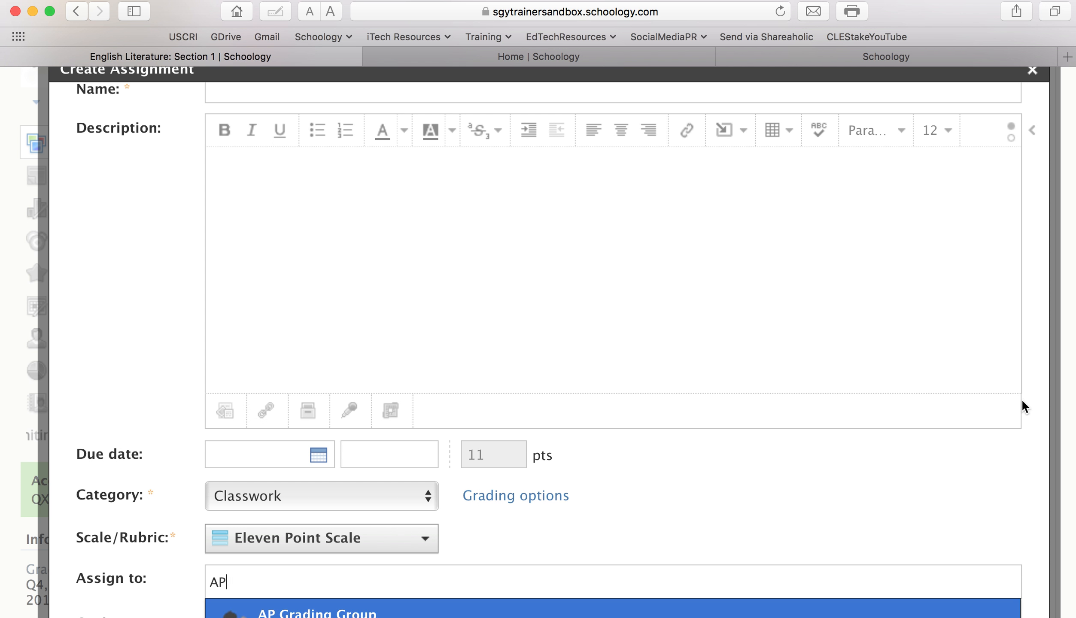
pyautogui.scroll(-3, 1023, 404)
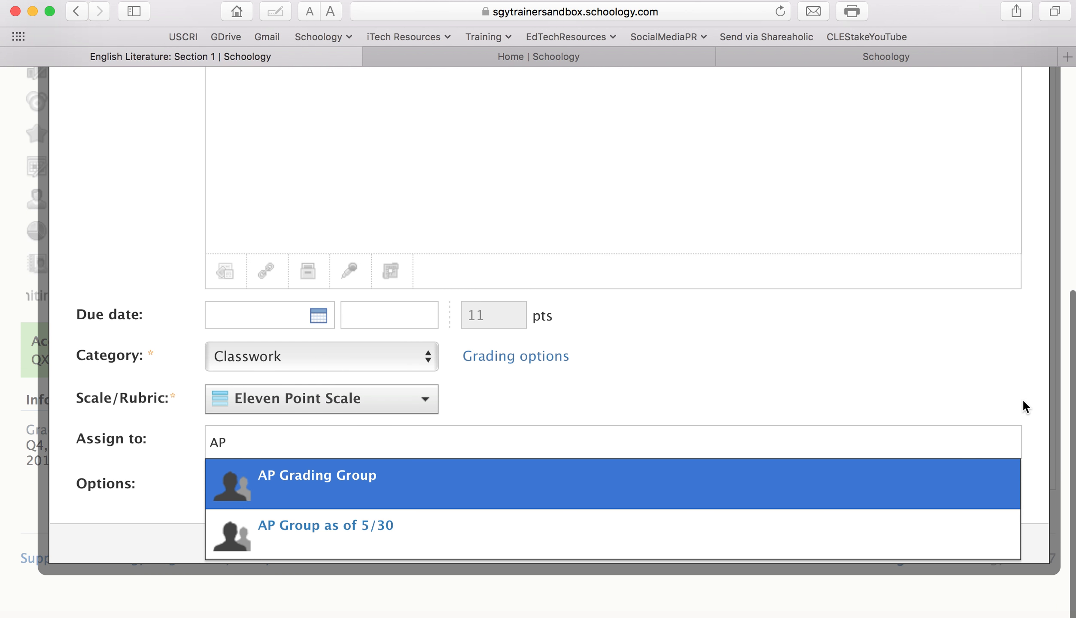
pyautogui.click(439, 541)
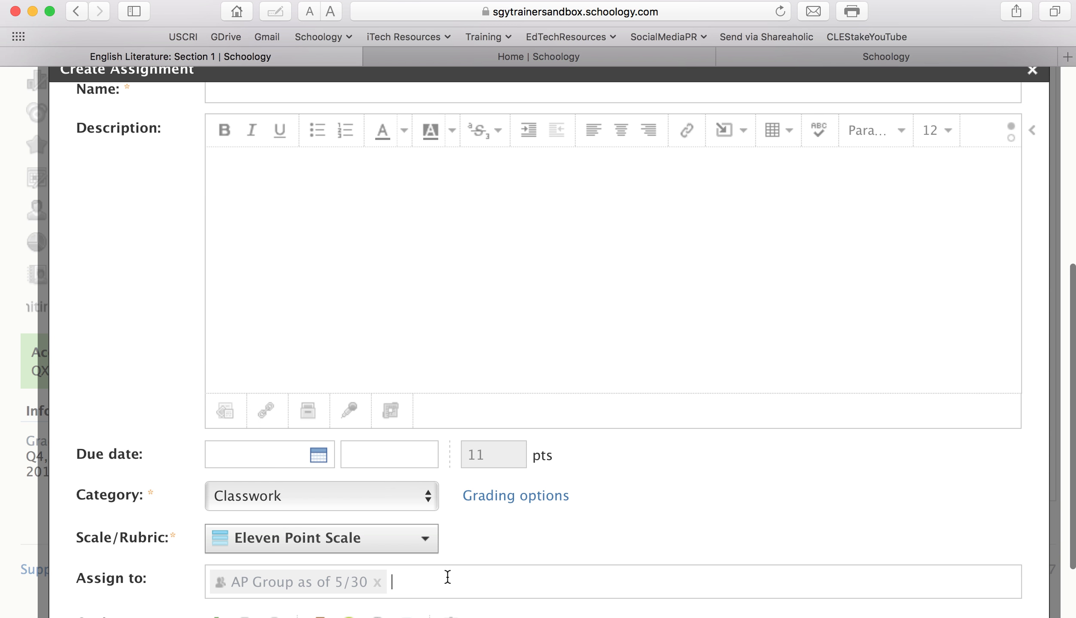
pyautogui.write('ge')
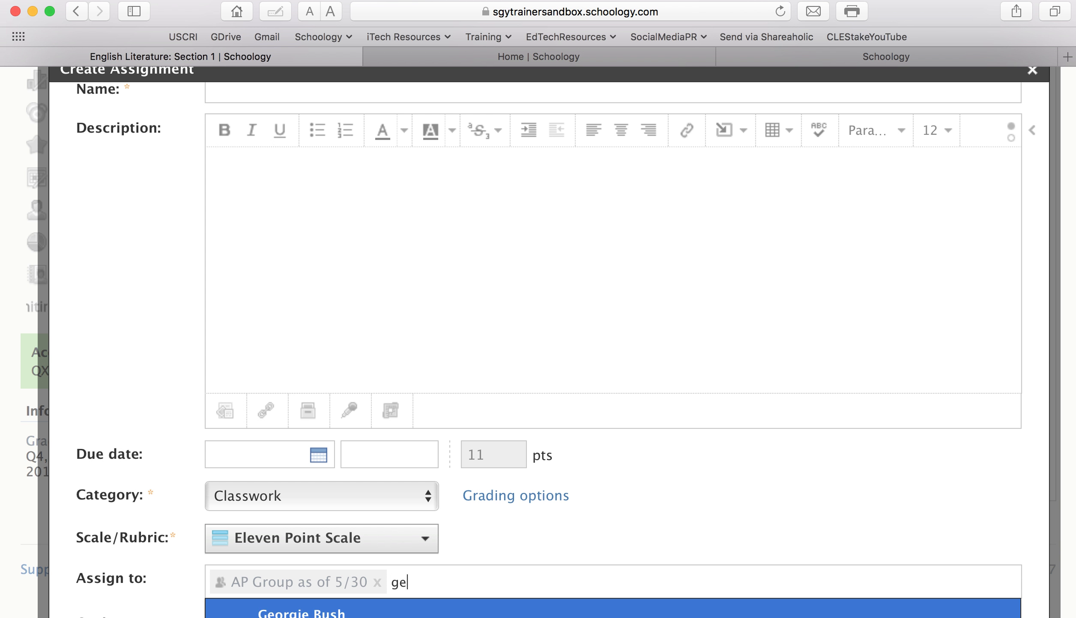
pyautogui.click(498, 610)
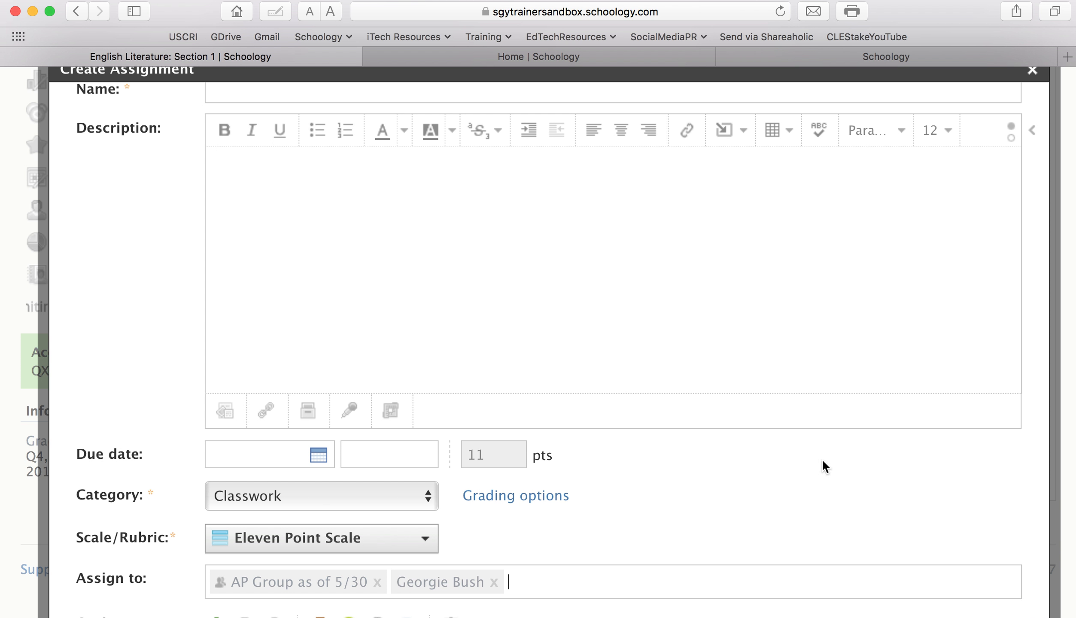
pyautogui.scroll(-3, 952, 457)
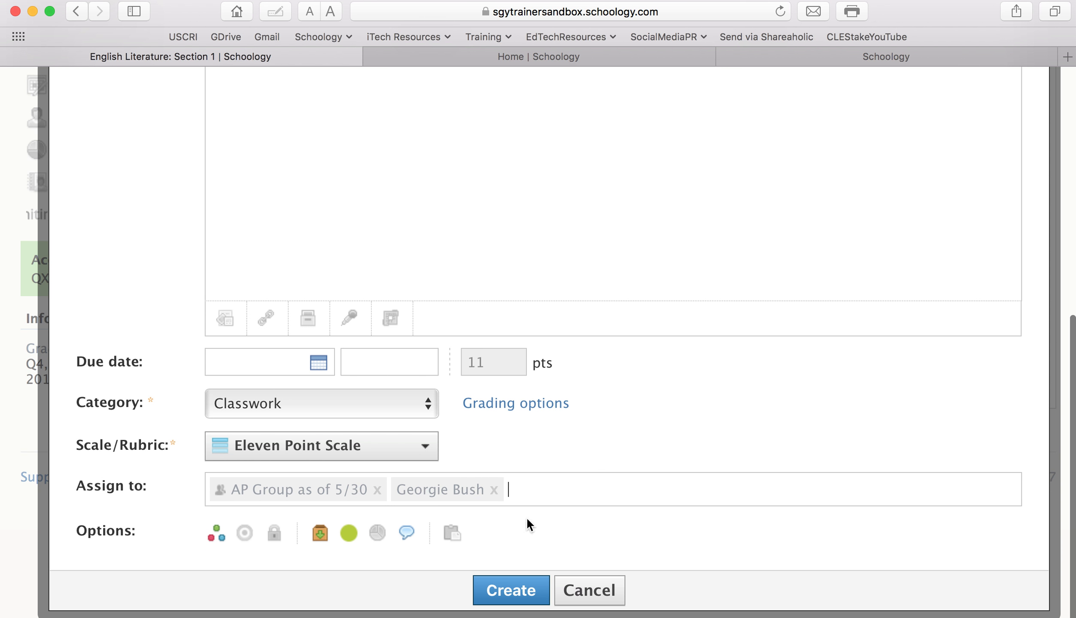
pyautogui.click(602, 596)
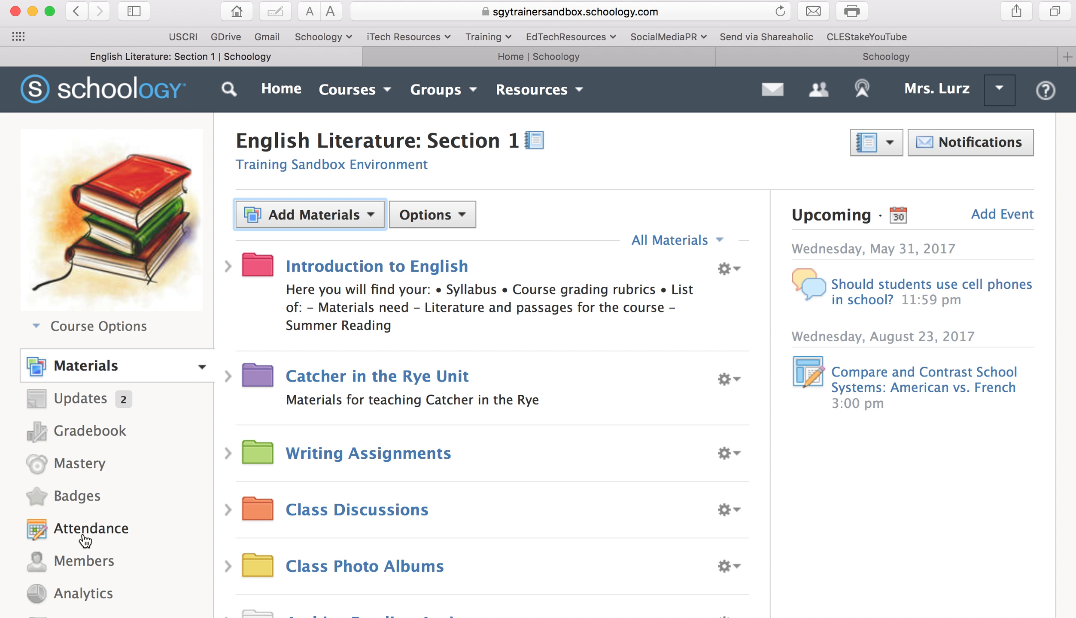
# Start a new grading group named 'Test 5/30' and select its first six students
pyautogui.click(95, 560)
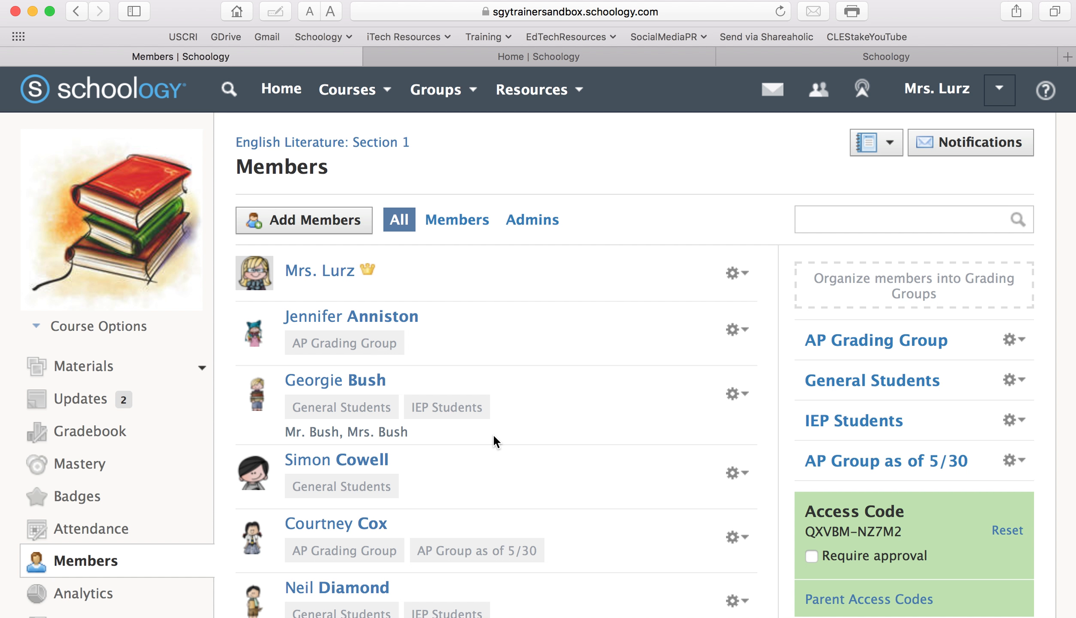
pyautogui.click(868, 284)
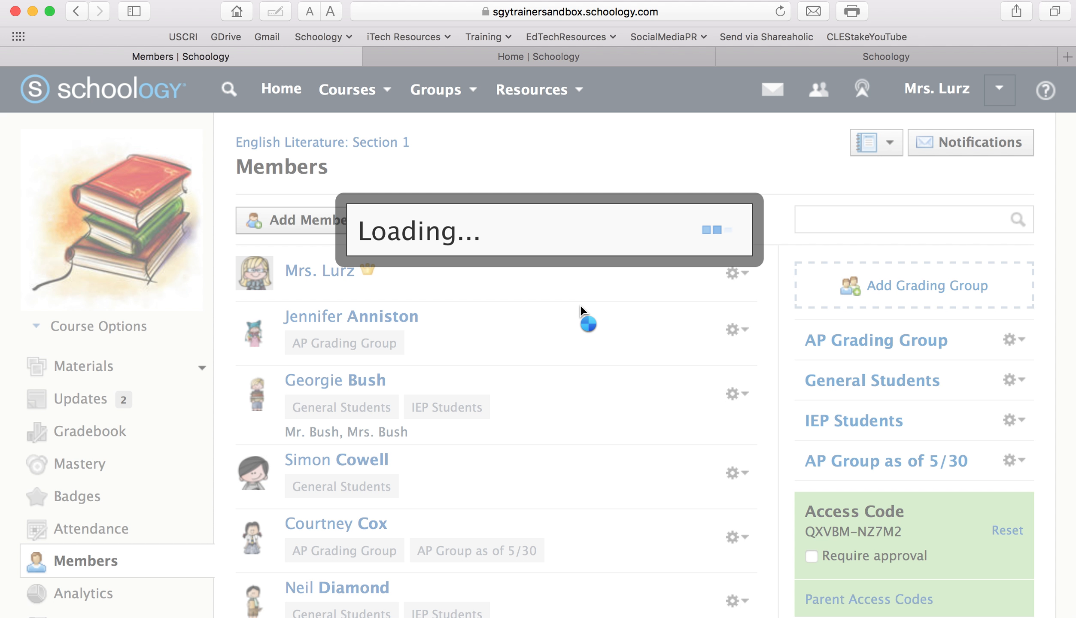
pyautogui.write('Test 5/')
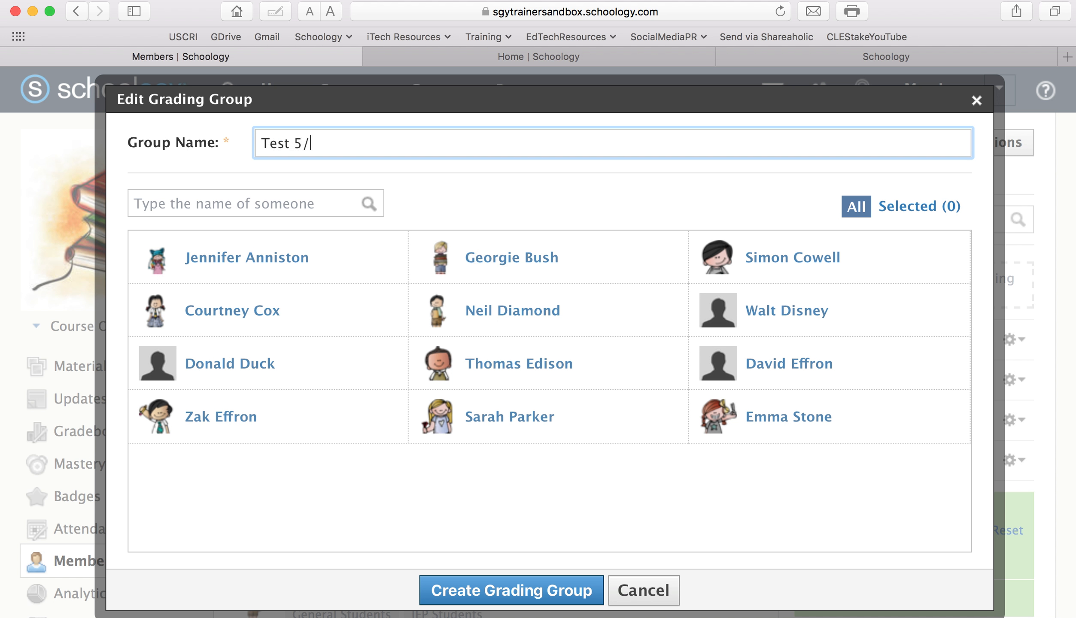
pyautogui.write('30')
pyautogui.click(379, 265)
pyautogui.click(350, 309)
pyautogui.click(336, 370)
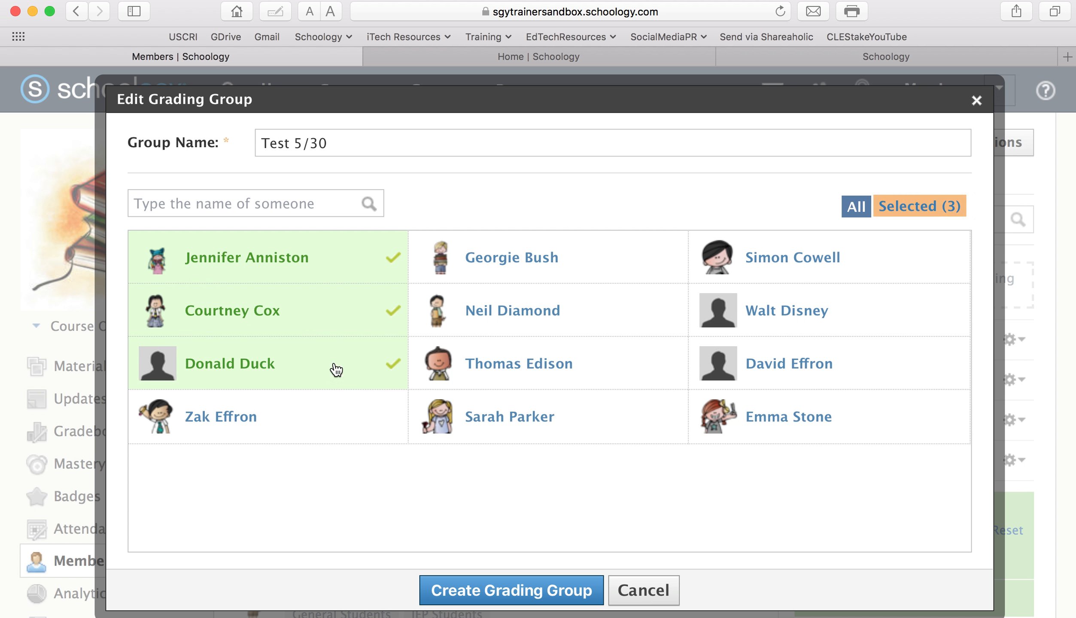
pyautogui.click(335, 426)
pyautogui.click(521, 427)
pyautogui.click(524, 370)
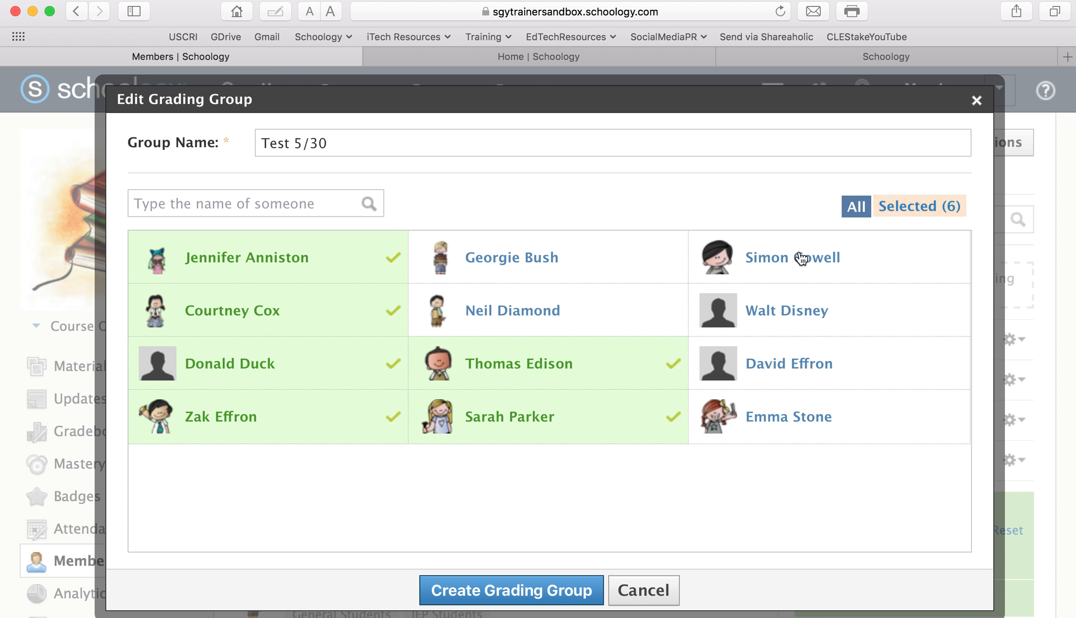
# Select four more students, create the ten-member Test 5/30 group, and return to materials
pyautogui.click(801, 258)
pyautogui.click(797, 325)
pyautogui.click(790, 375)
pyautogui.click(784, 417)
pyautogui.click(567, 575)
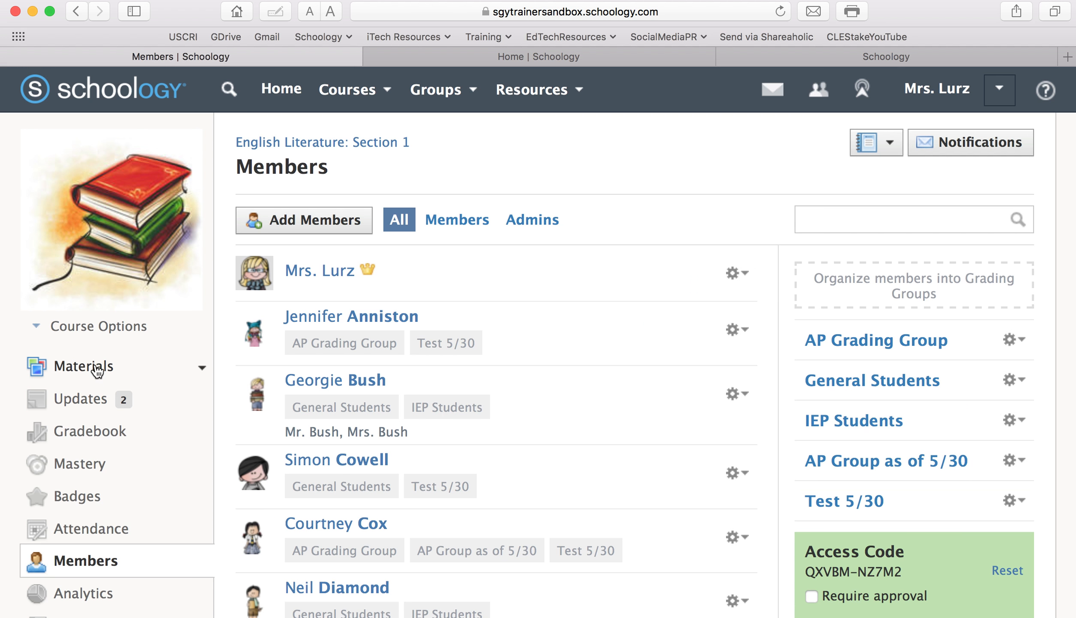
pyautogui.click(98, 370)
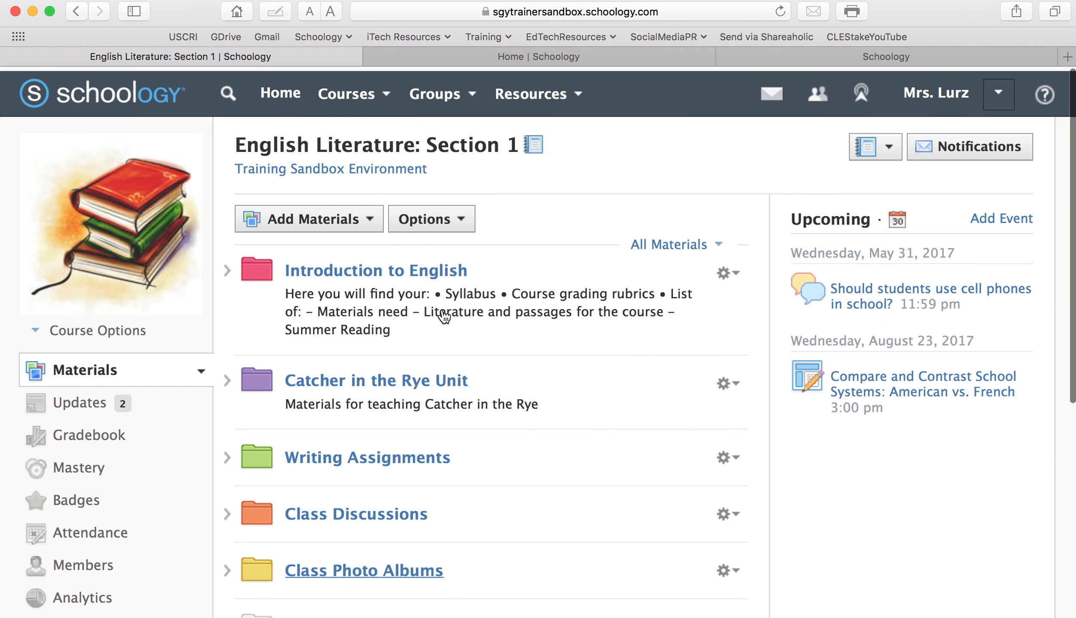
# Expand Writing Assignments and open the Compare and Contrast School Systems essay for editing
pyautogui.scroll(-3, 444, 317)
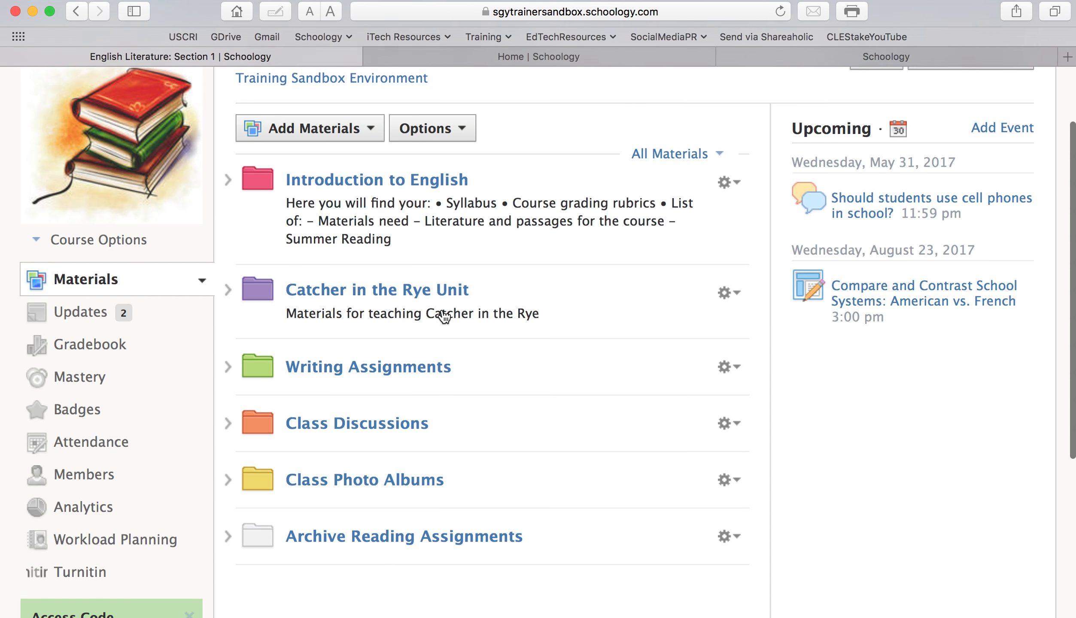
pyautogui.scroll(3, 444, 317)
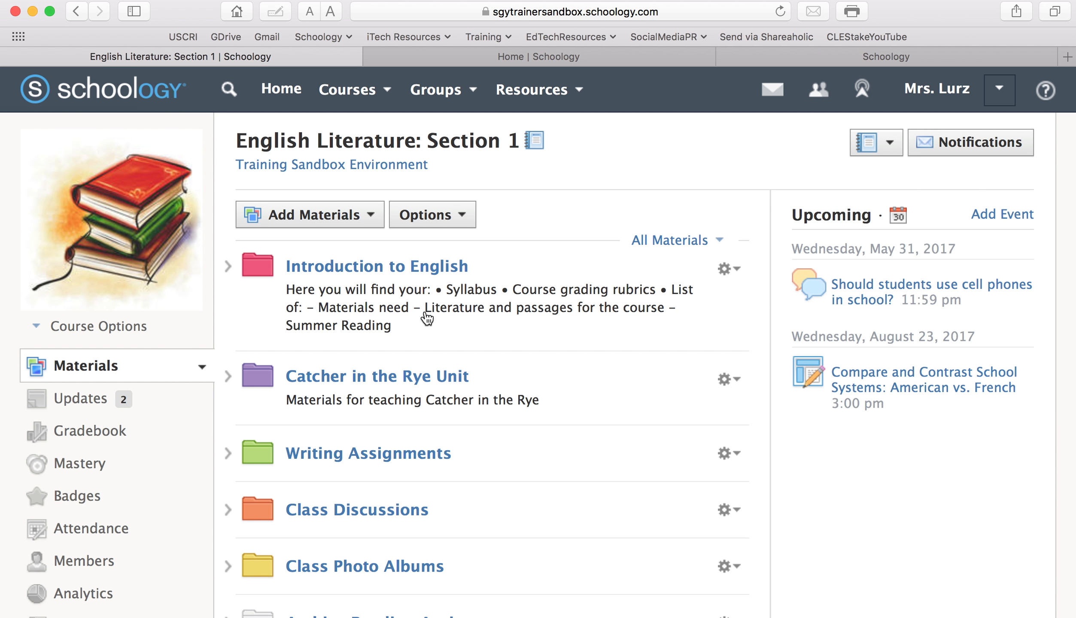
pyautogui.click(228, 453)
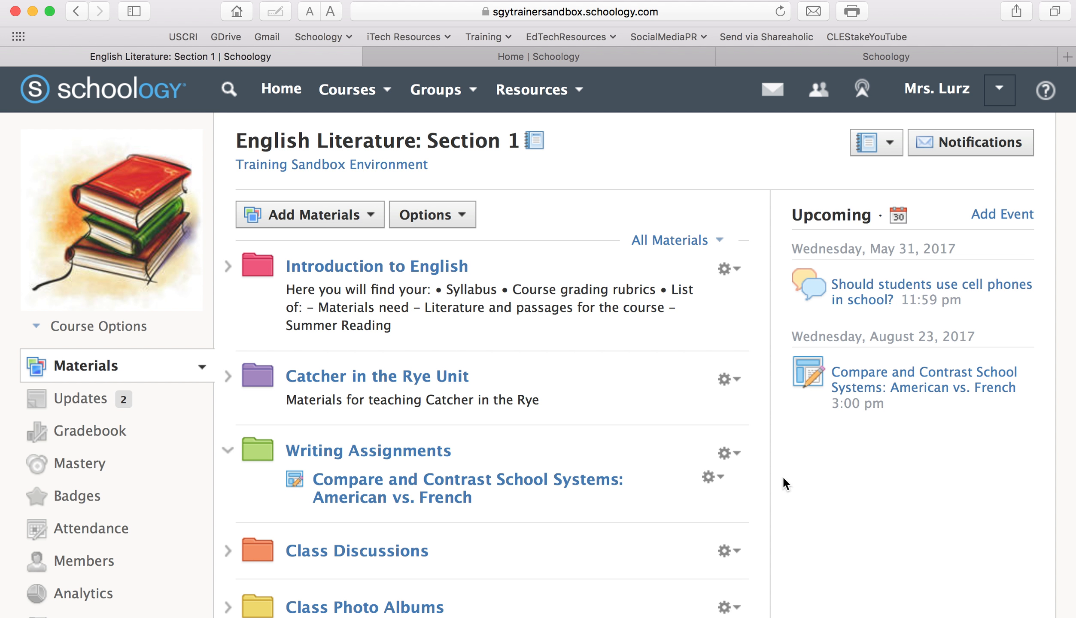
pyautogui.click(714, 484)
pyautogui.click(721, 511)
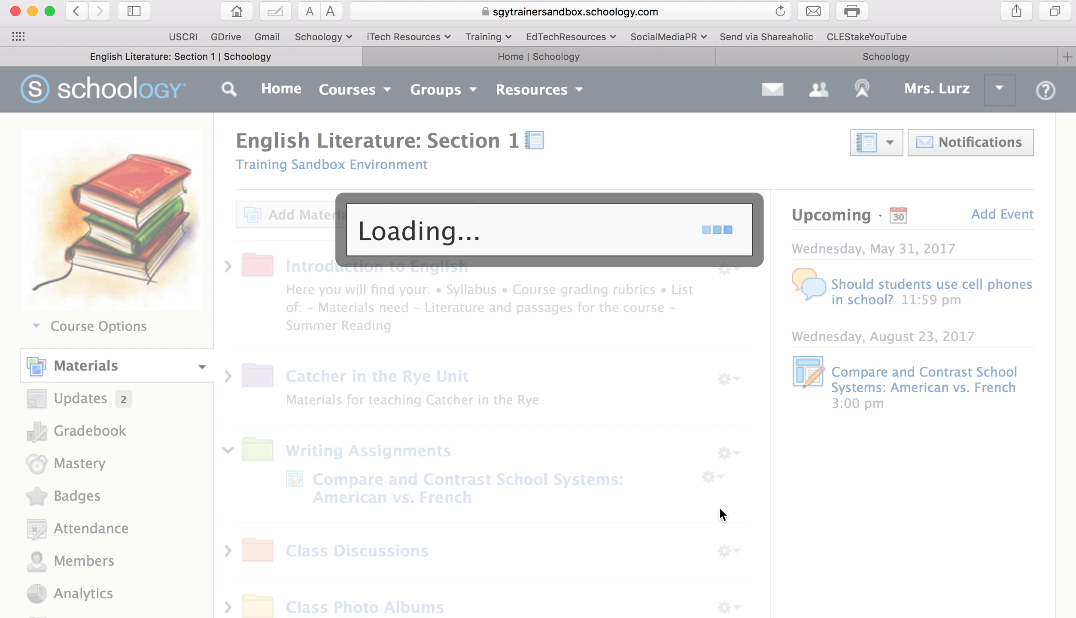
# Replace the essay's two individual student recipients with the Test 5/30 group and save
pyautogui.scroll(-2, 563, 411)
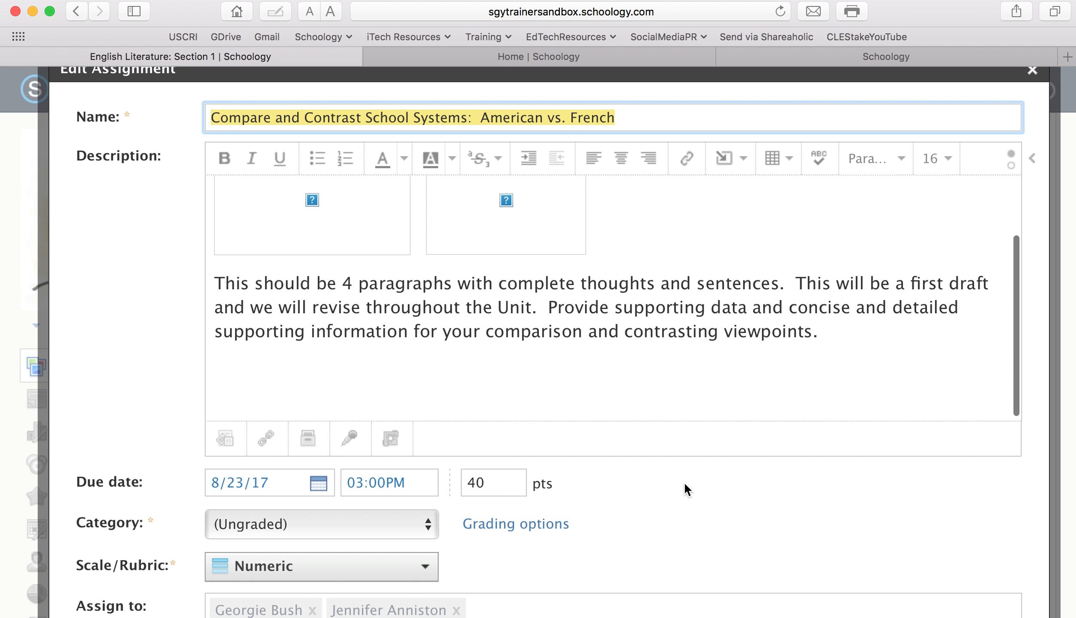
pyautogui.scroll(-3, 676, 475)
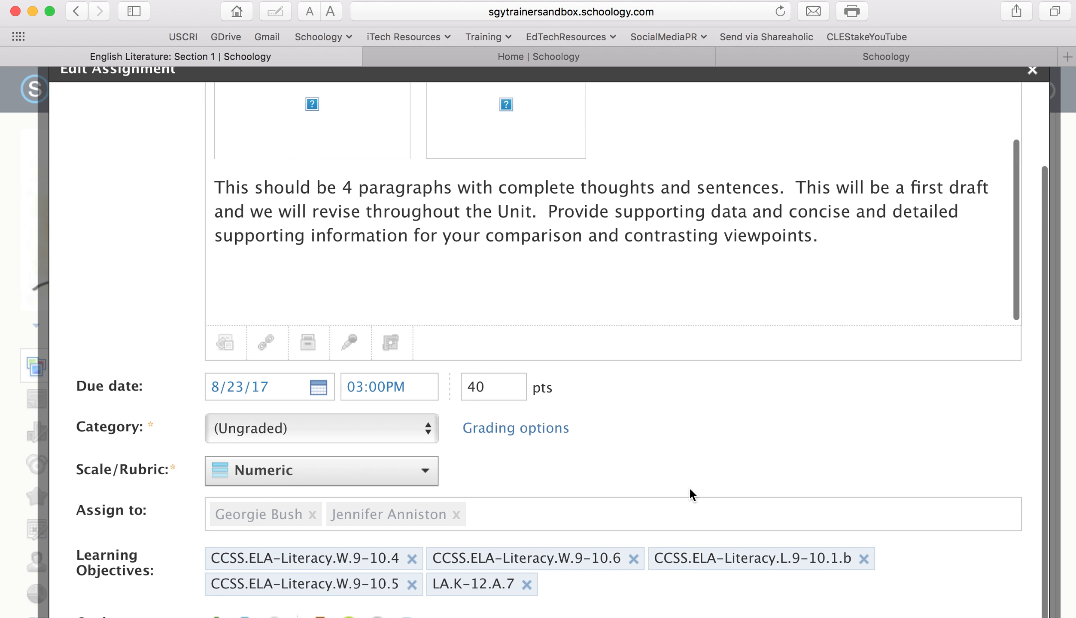
pyautogui.click(456, 515)
pyautogui.click(313, 515)
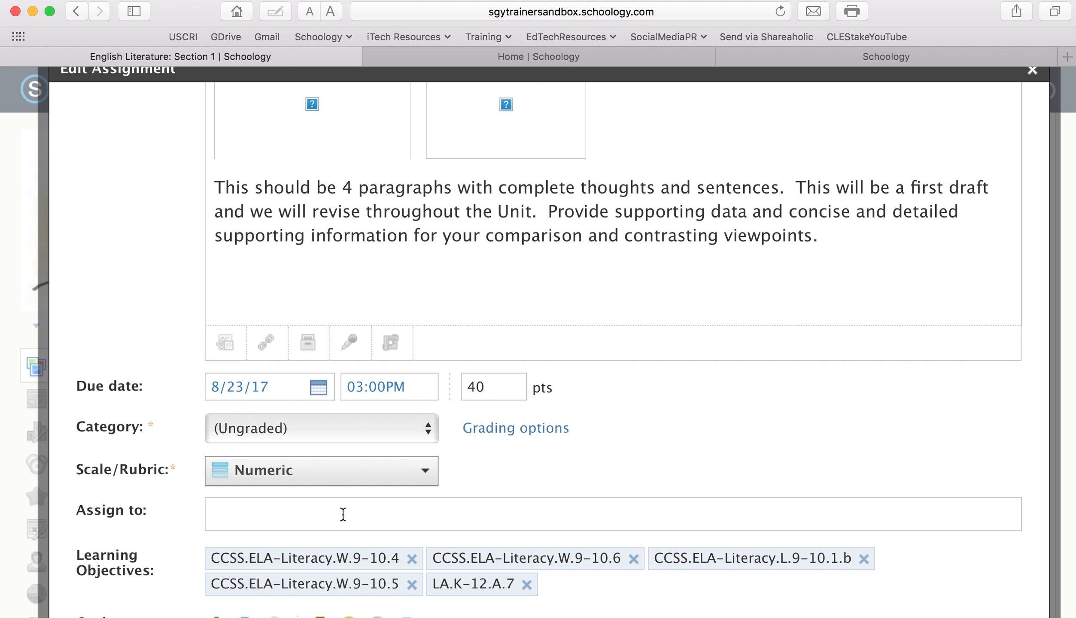
pyautogui.write('Test')
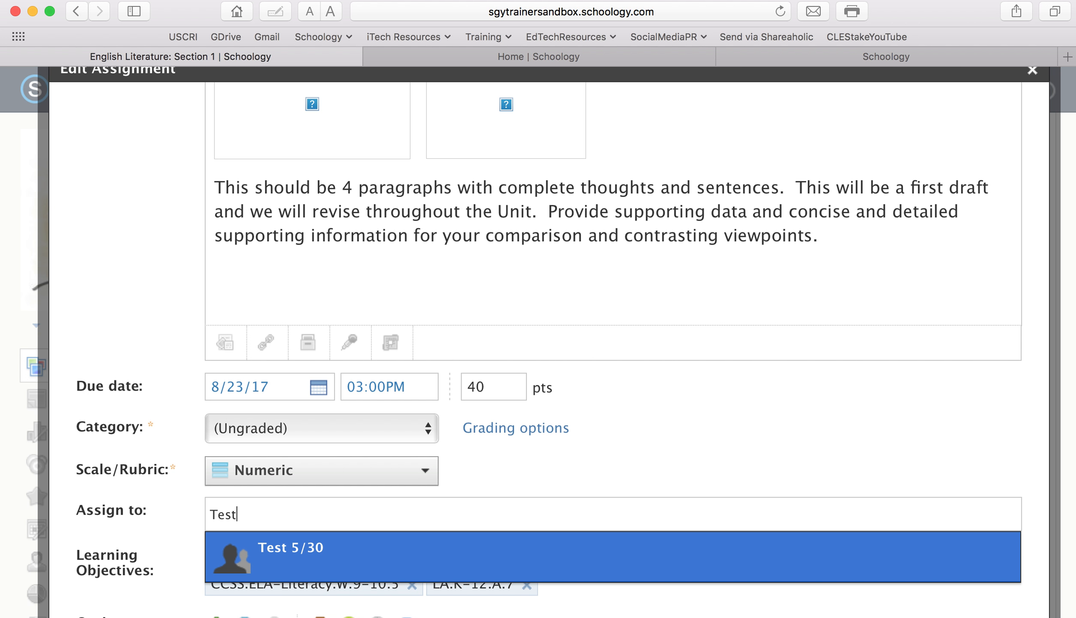
pyautogui.click(322, 551)
pyautogui.scroll(-5, 604, 491)
pyautogui.click(527, 498)
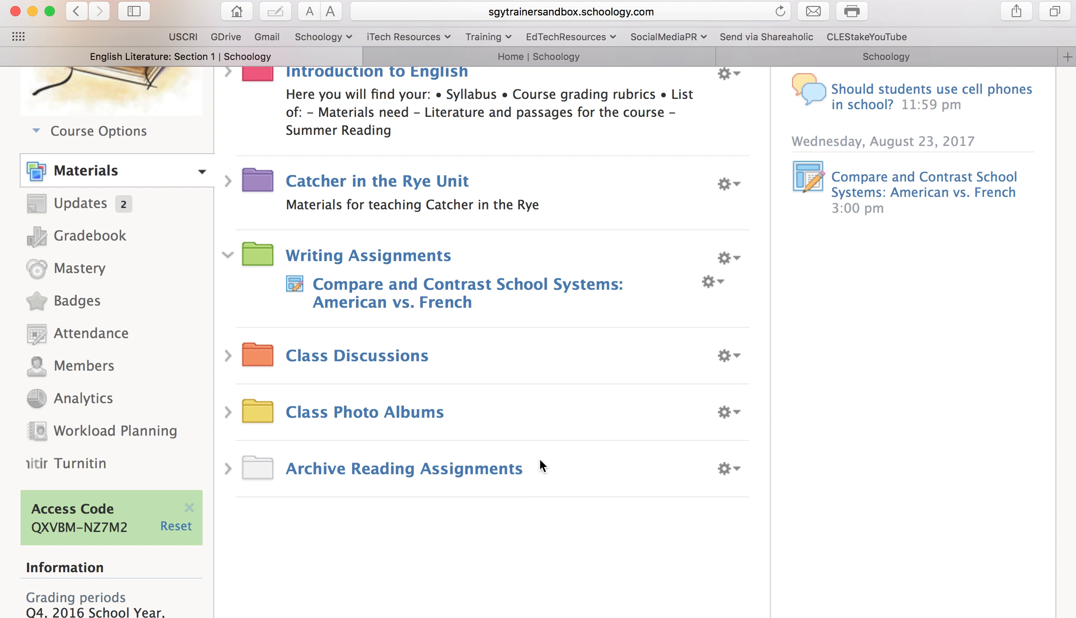
# Reopen the essay assignment's edit form
pyautogui.click(713, 282)
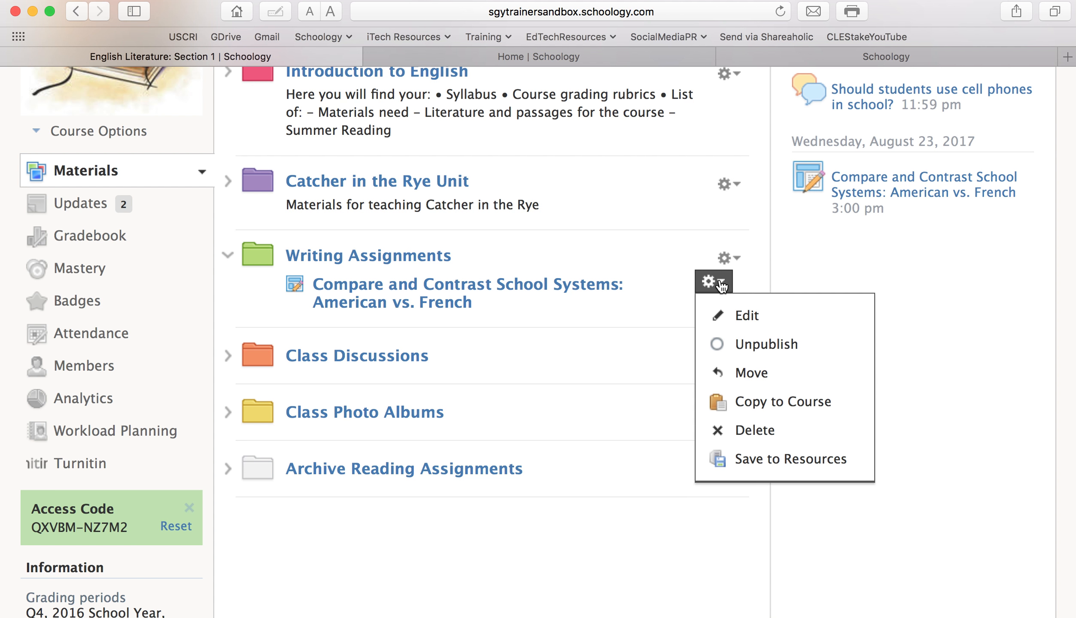
pyautogui.click(730, 329)
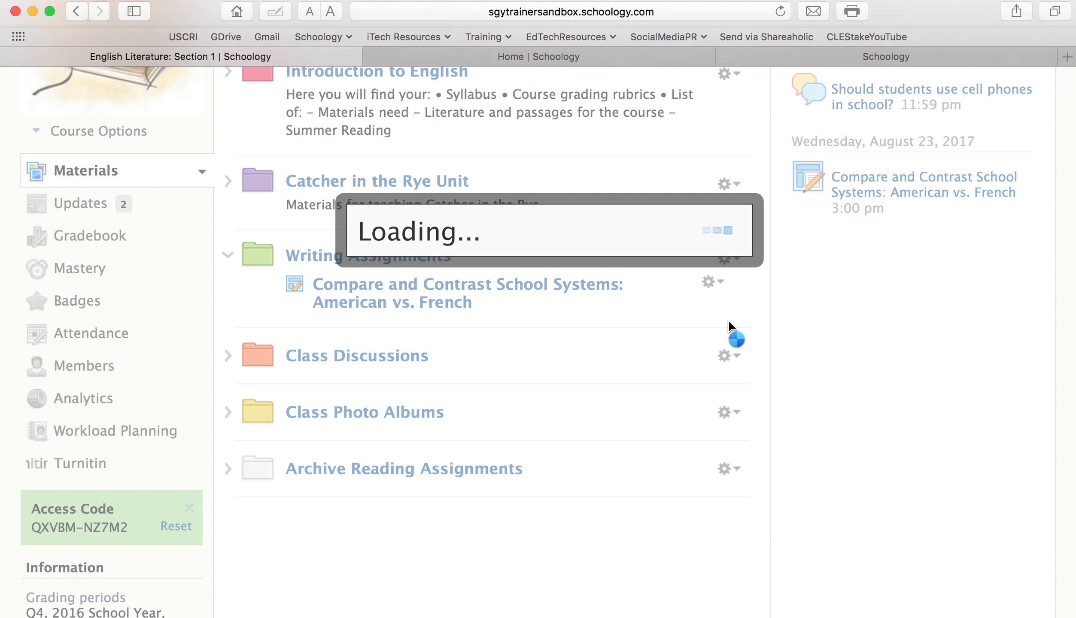
pyautogui.scroll(-3, 402, 522)
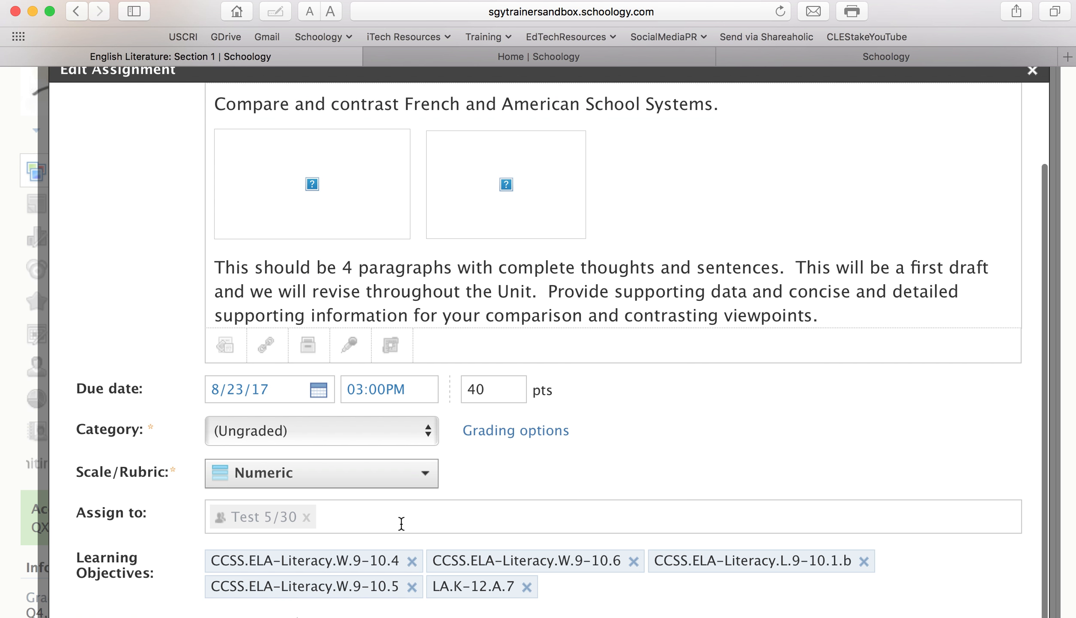
# Add two individual students to the essay's Assign to list beside Test 5/30 and save
pyautogui.click(402, 523)
pyautogui.write('ge')
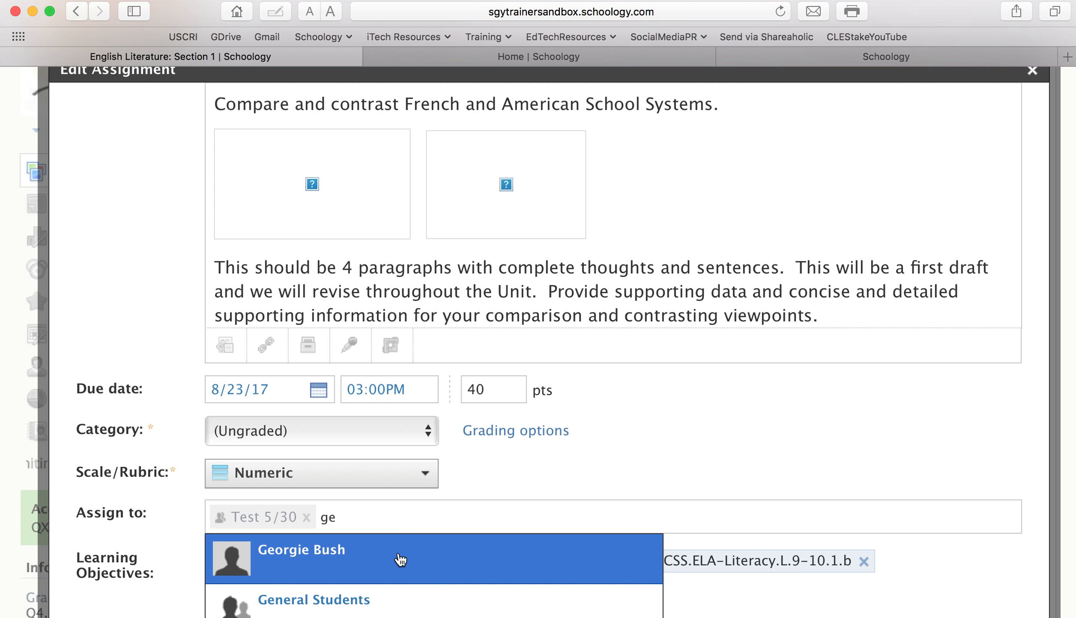
pyautogui.click(401, 560)
pyautogui.write('jenni')
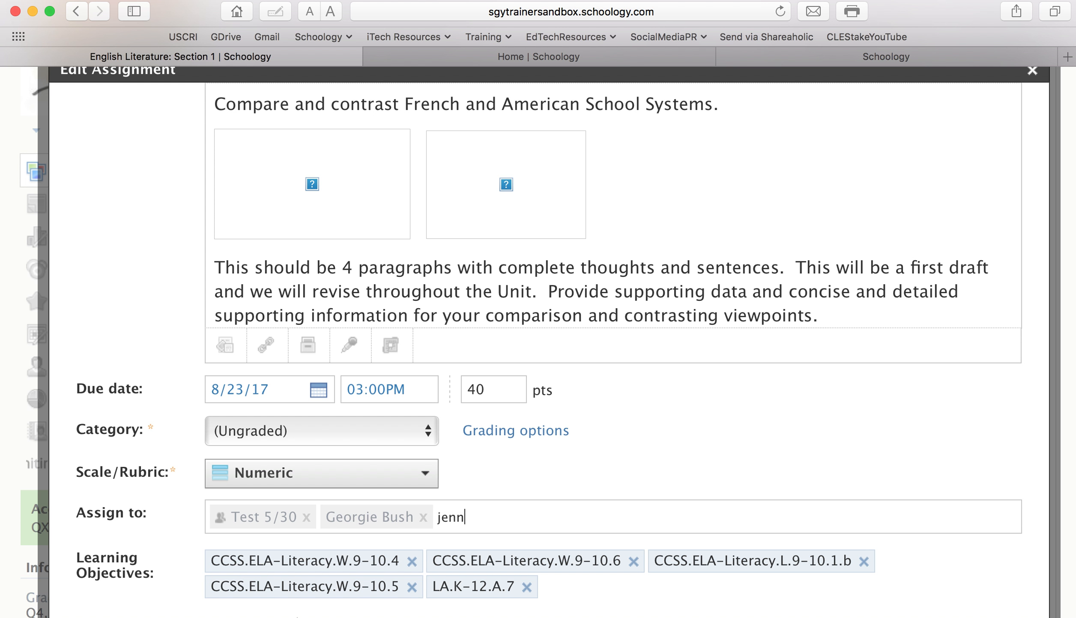
pyautogui.press('BackSpace')
pyautogui.press('BackSpace')
pyautogui.press('BackSpace')
pyautogui.write('ne')
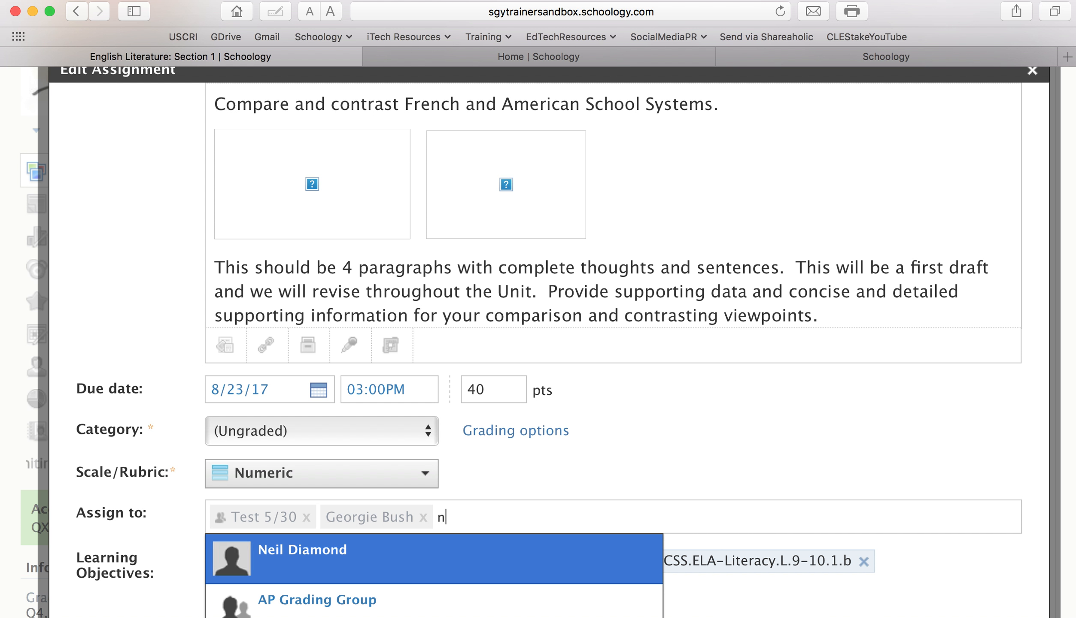
pyautogui.click(431, 566)
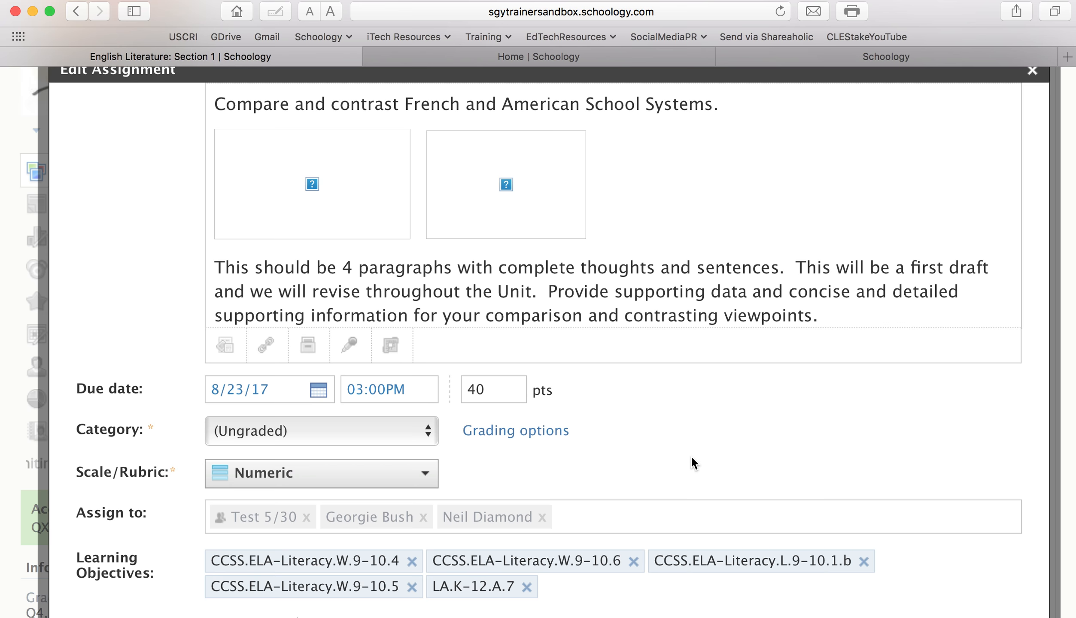
pyautogui.scroll(-5, 697, 455)
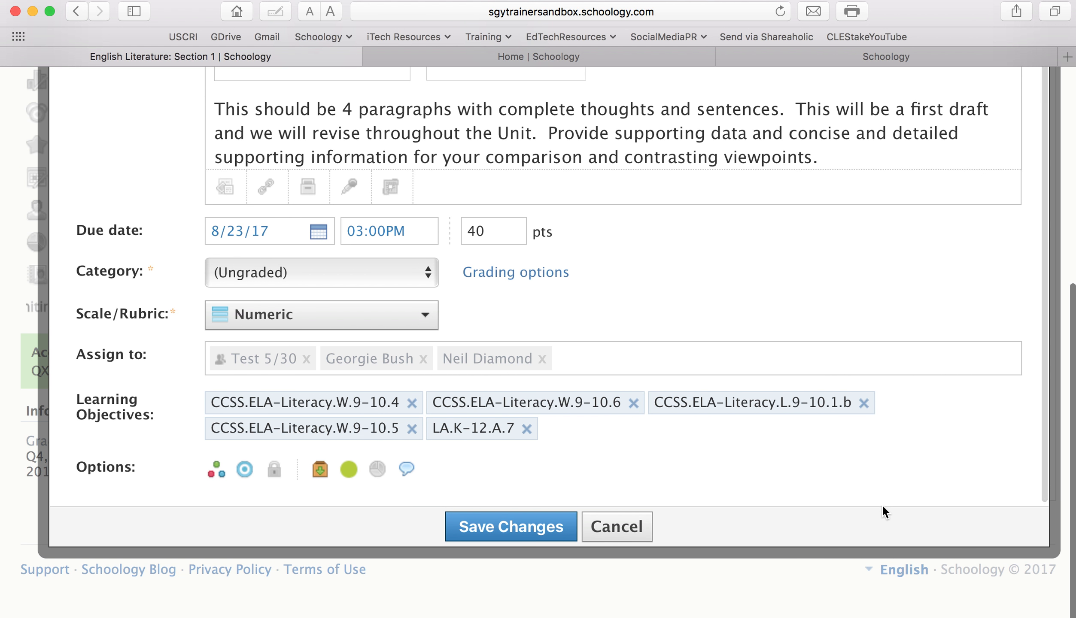
pyautogui.click(526, 534)
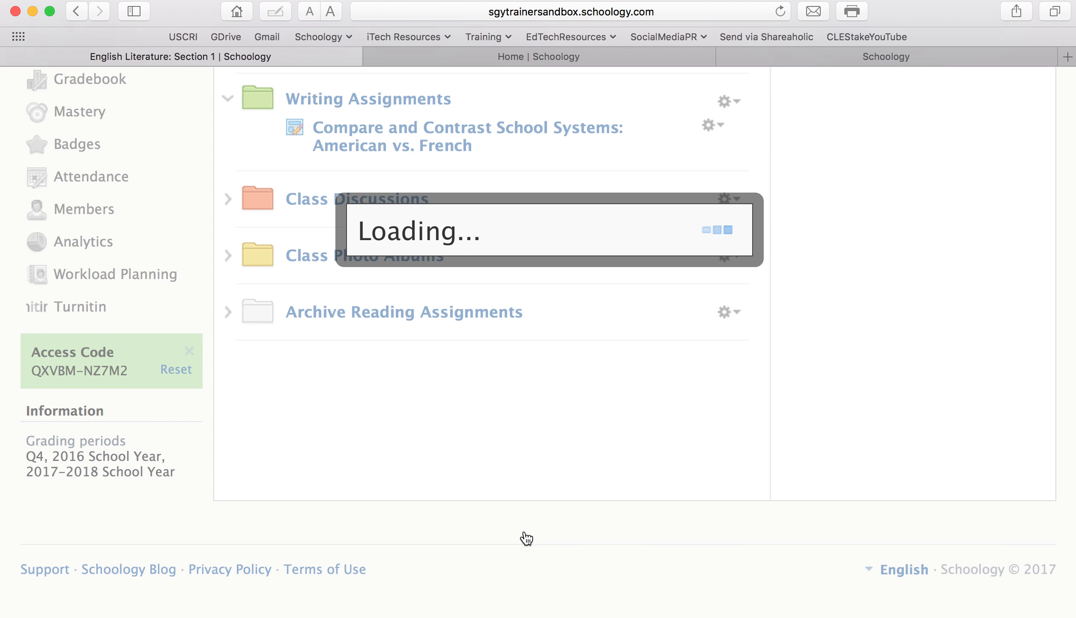